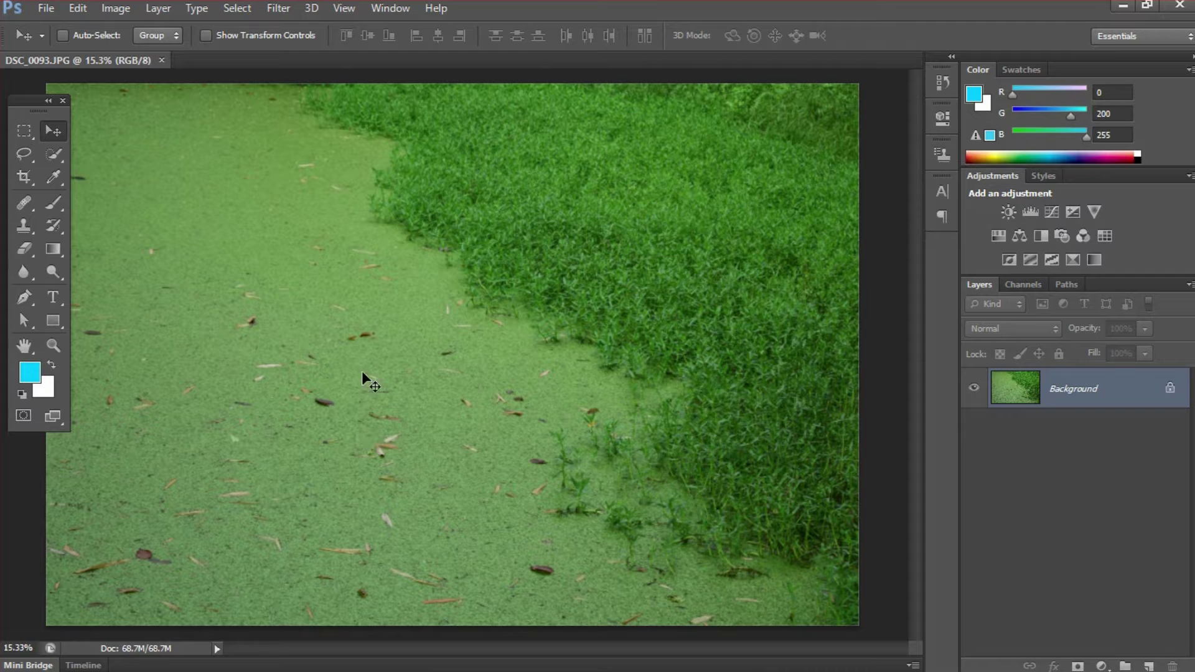
Choose the Healing Brush tool for retouching the floating leaves in the middle of the pond
click(28, 202)
click(91, 217)
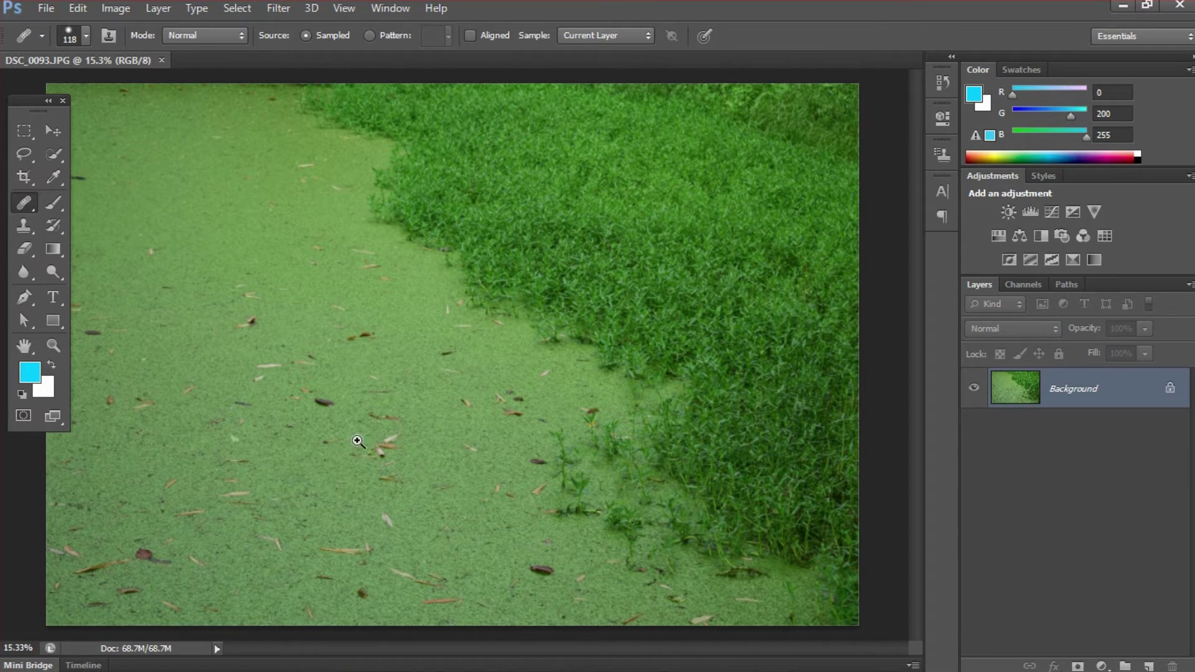
scroll(357, 440, up, 5)
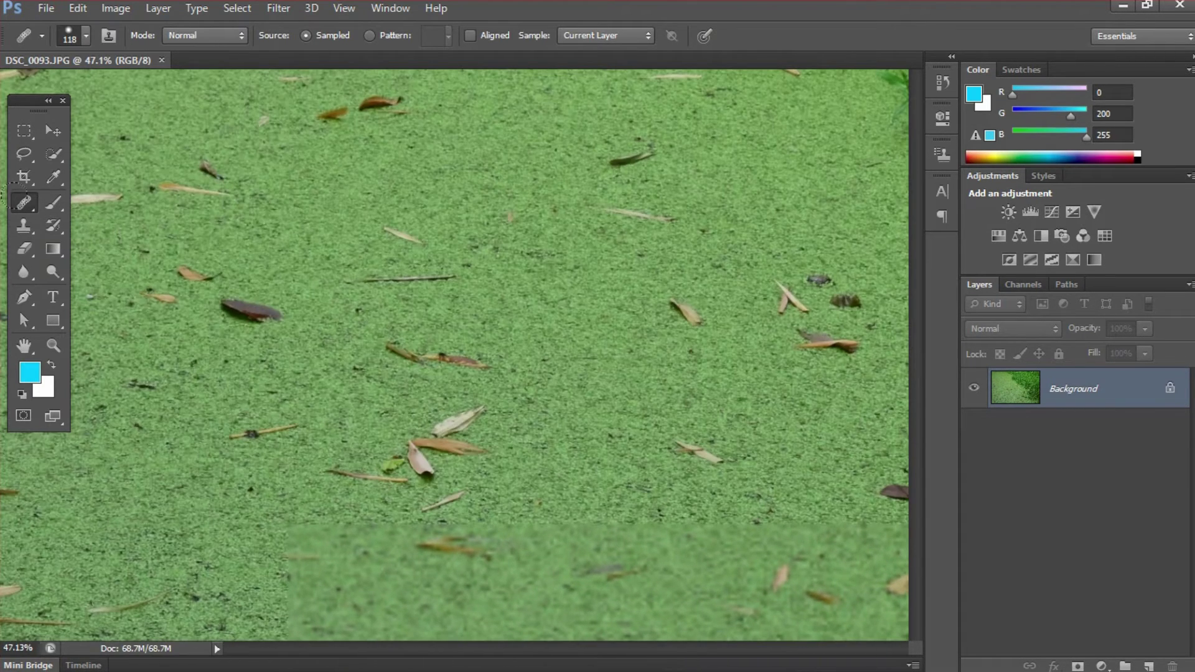
click(24, 202)
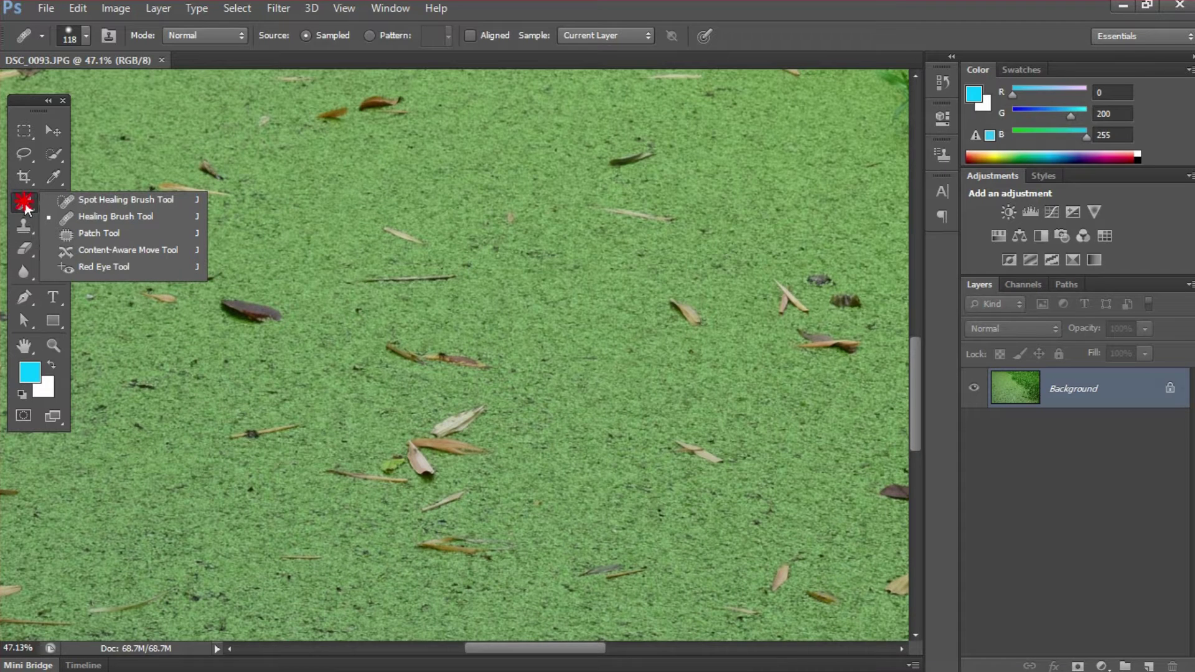
click(89, 218)
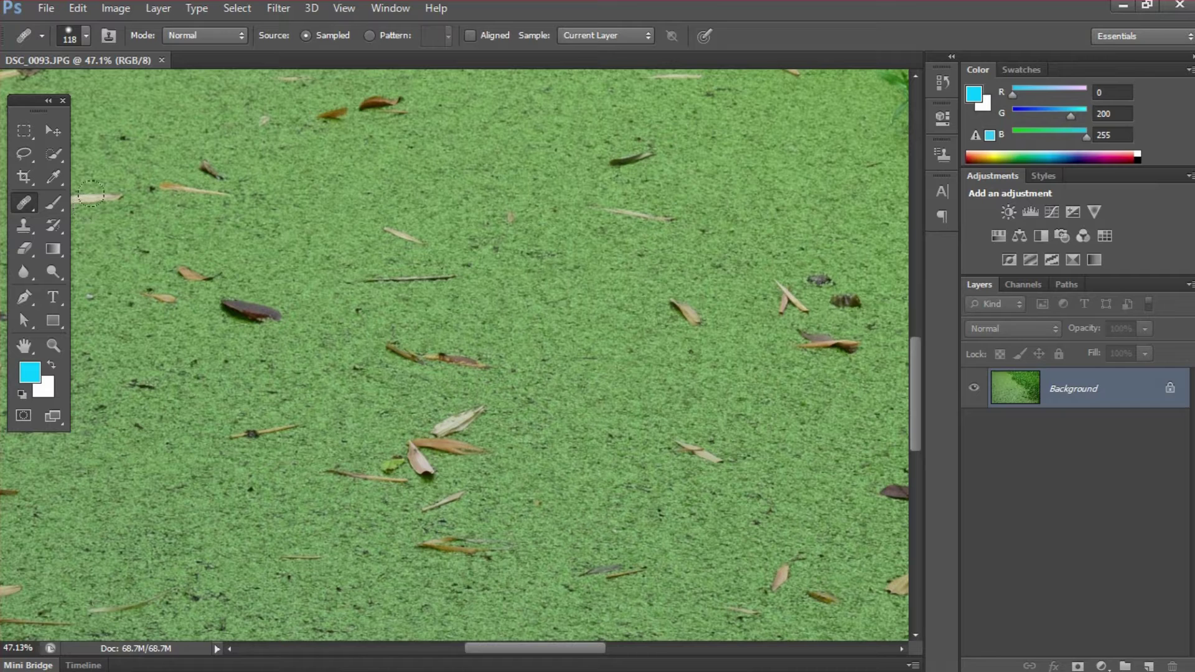
Set the healing brush's hardness to 50%
click(85, 39)
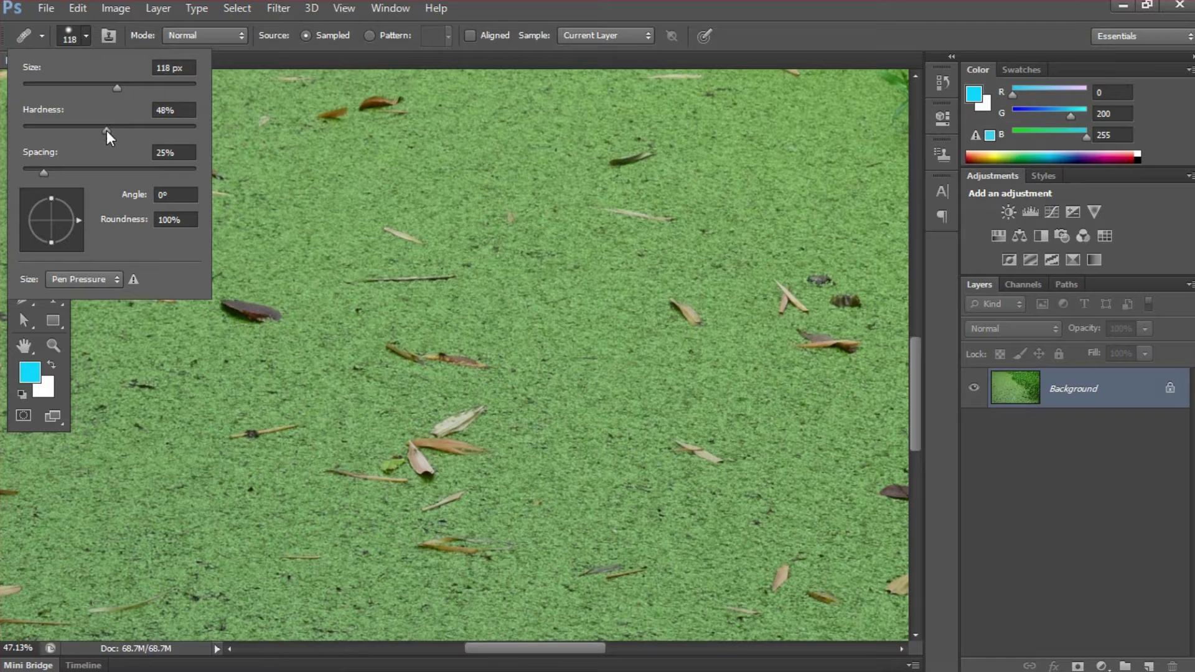
click(173, 110)
text(50)
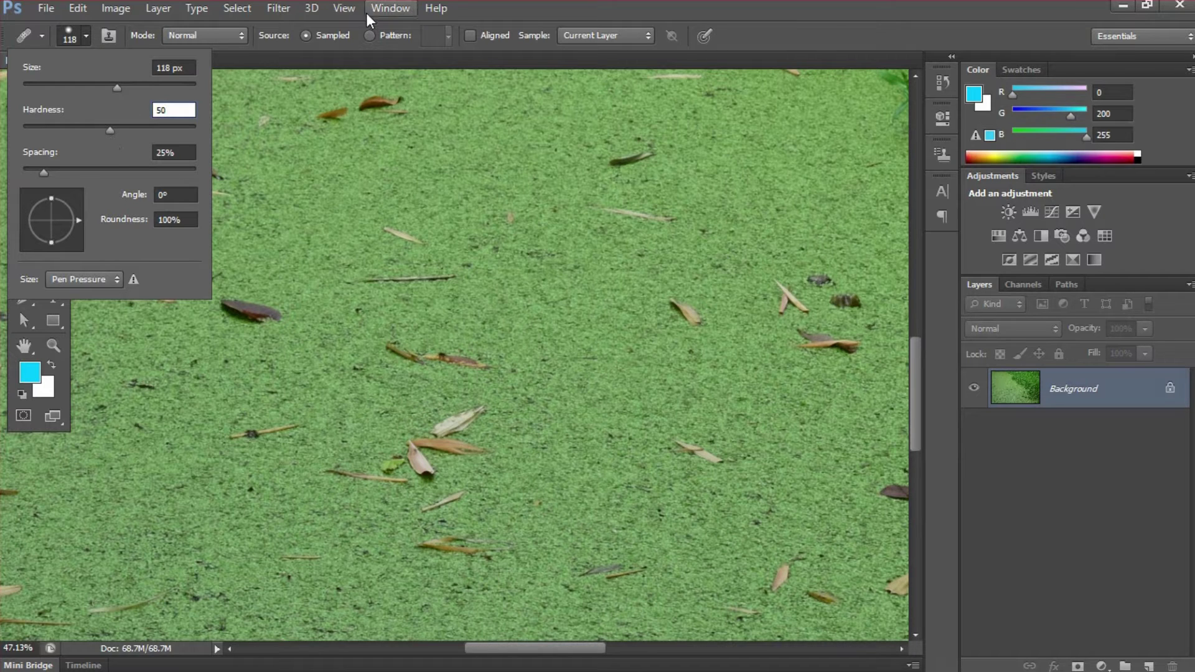
key(Return)
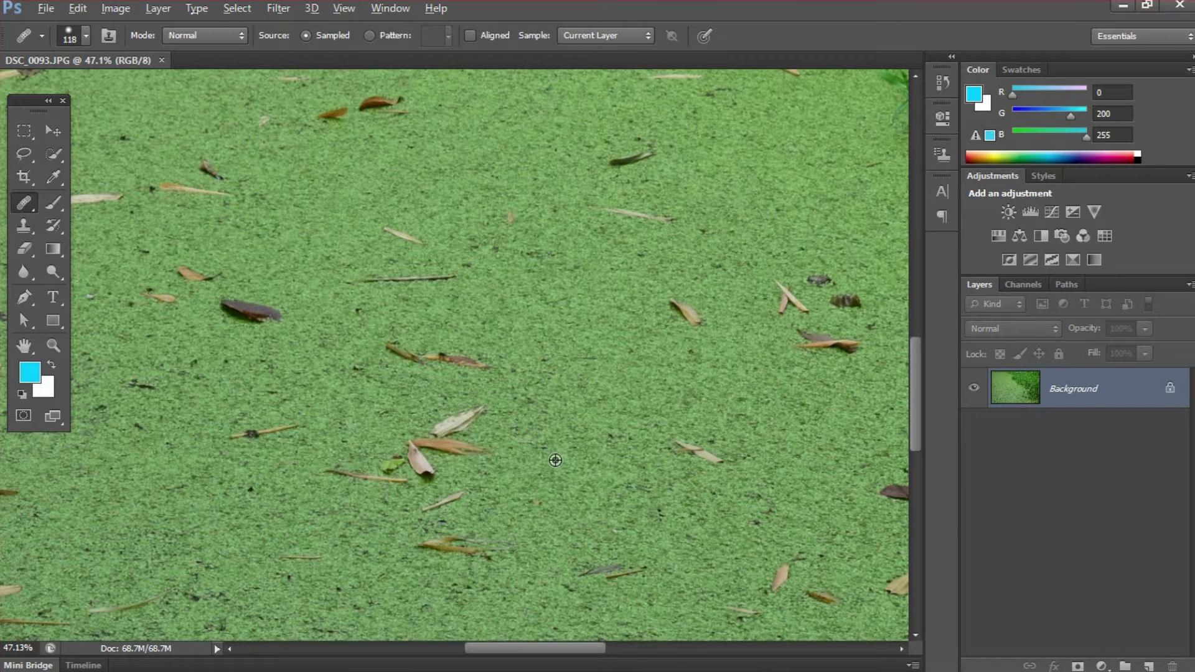
Heal away the cluster of tan, brown and yellow-green leaves in the middle of the pond, resampling clean duckweed partway
click(464, 438)
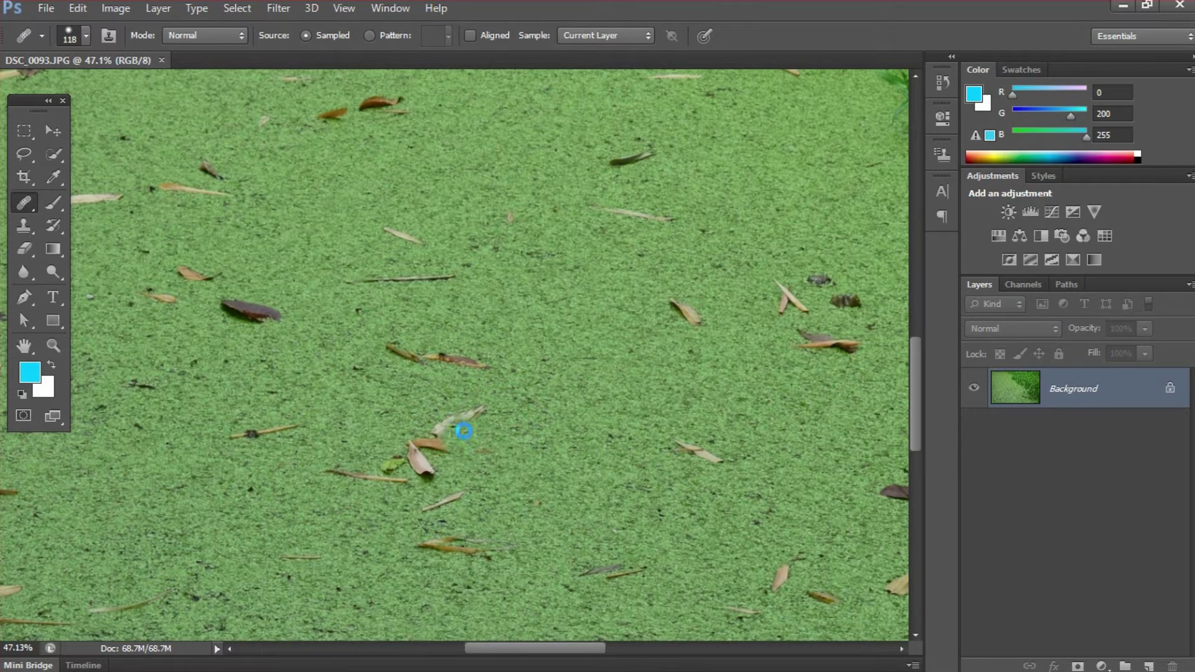
click(465, 418)
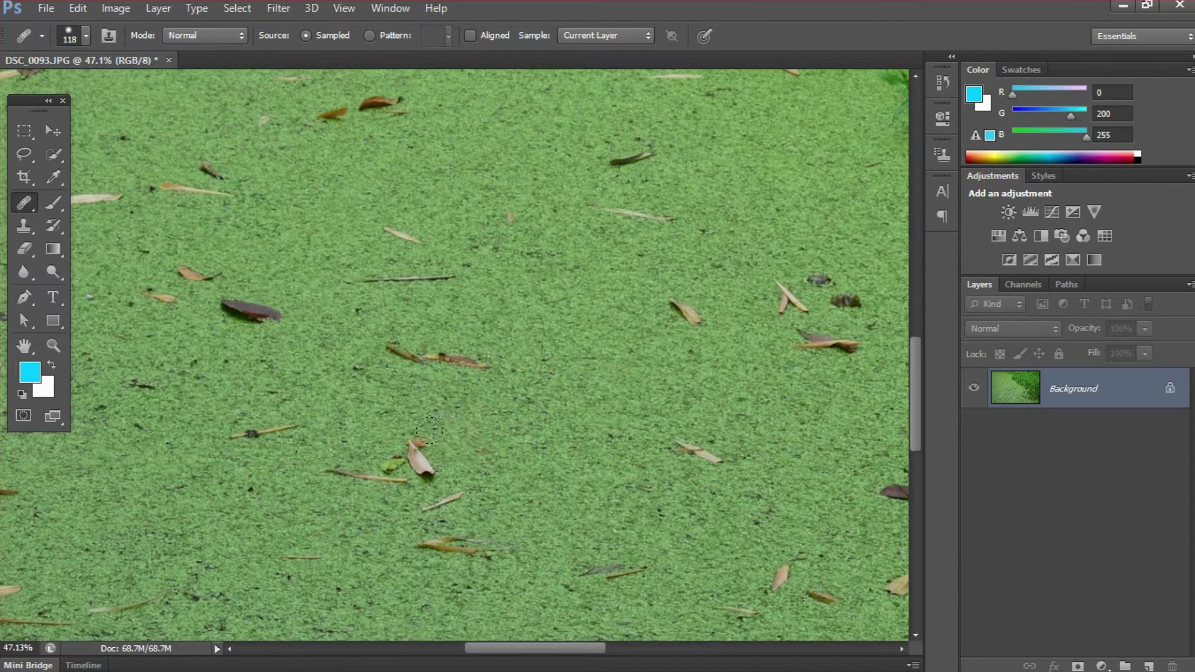
click(440, 441)
click(424, 464)
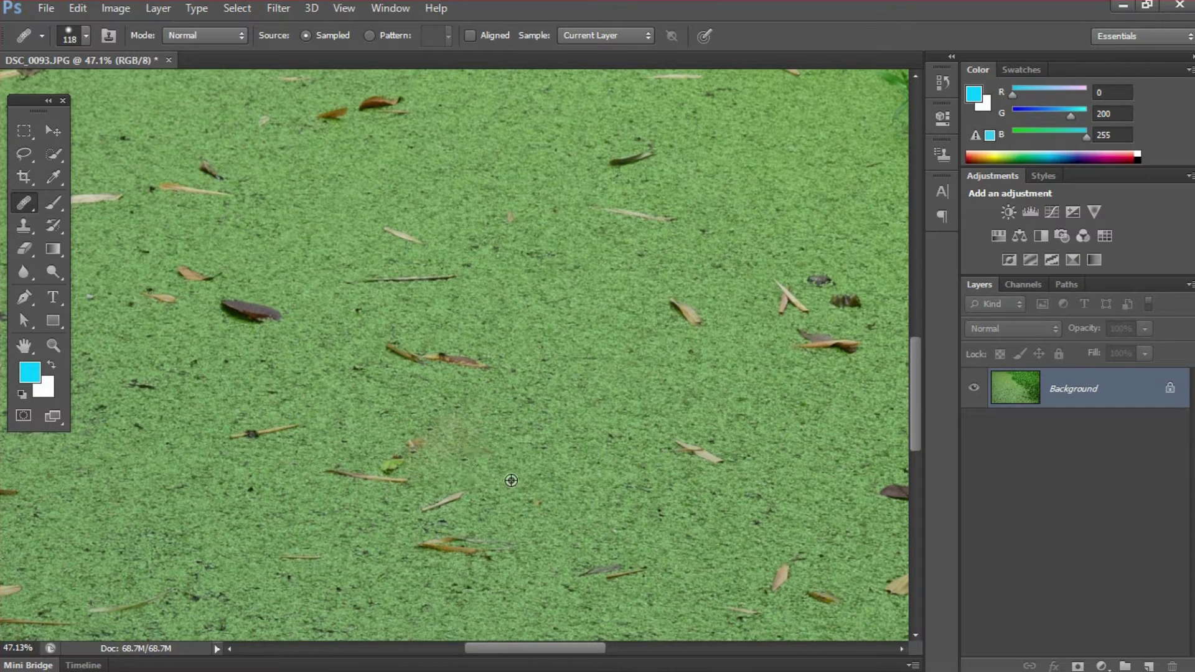
alt+click(481, 456)
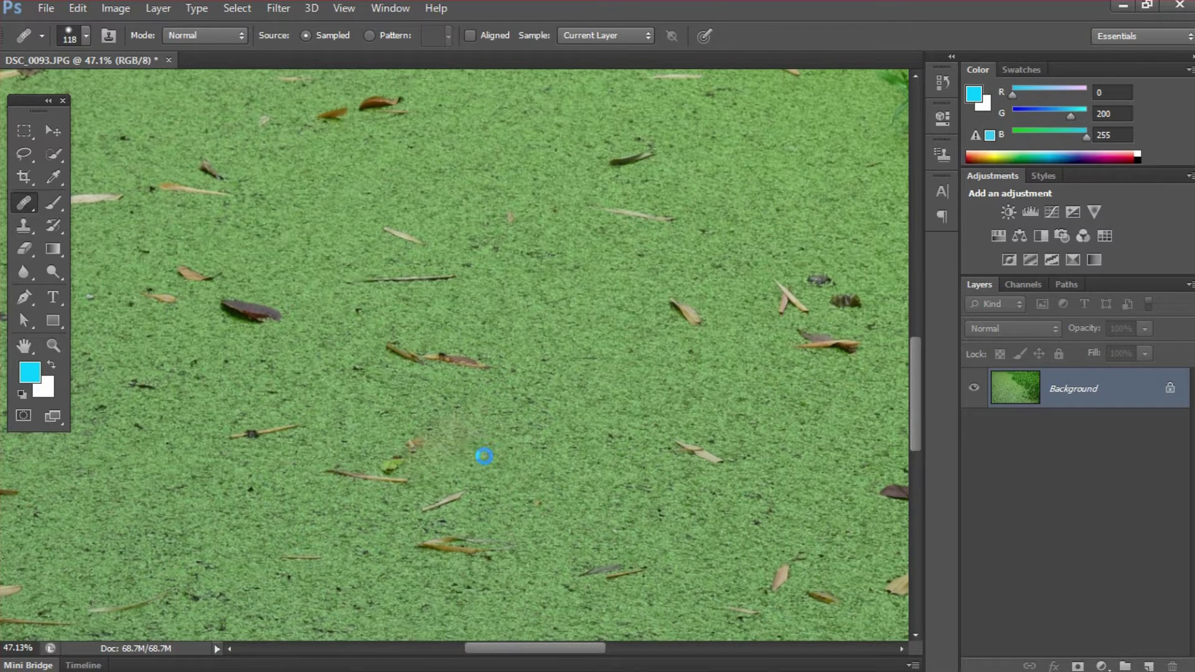
click(431, 445)
click(418, 448)
click(402, 461)
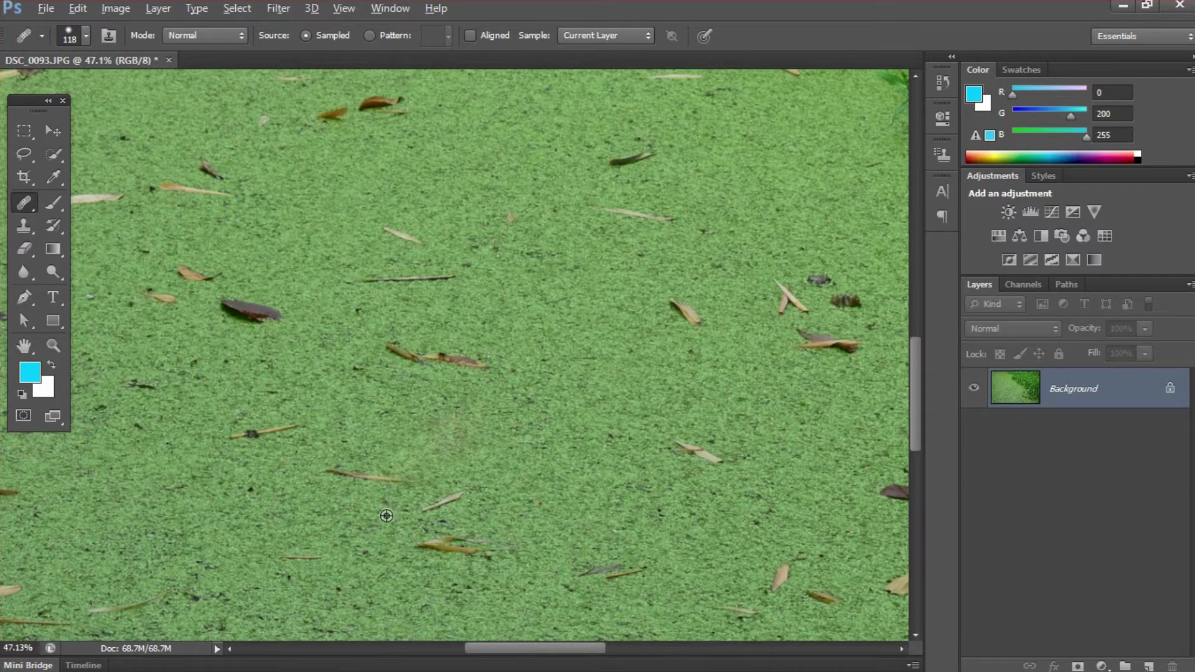
Heal away the thin brown twig beside the cleared leaf cluster and the knotted twig up and left of it
click(397, 482)
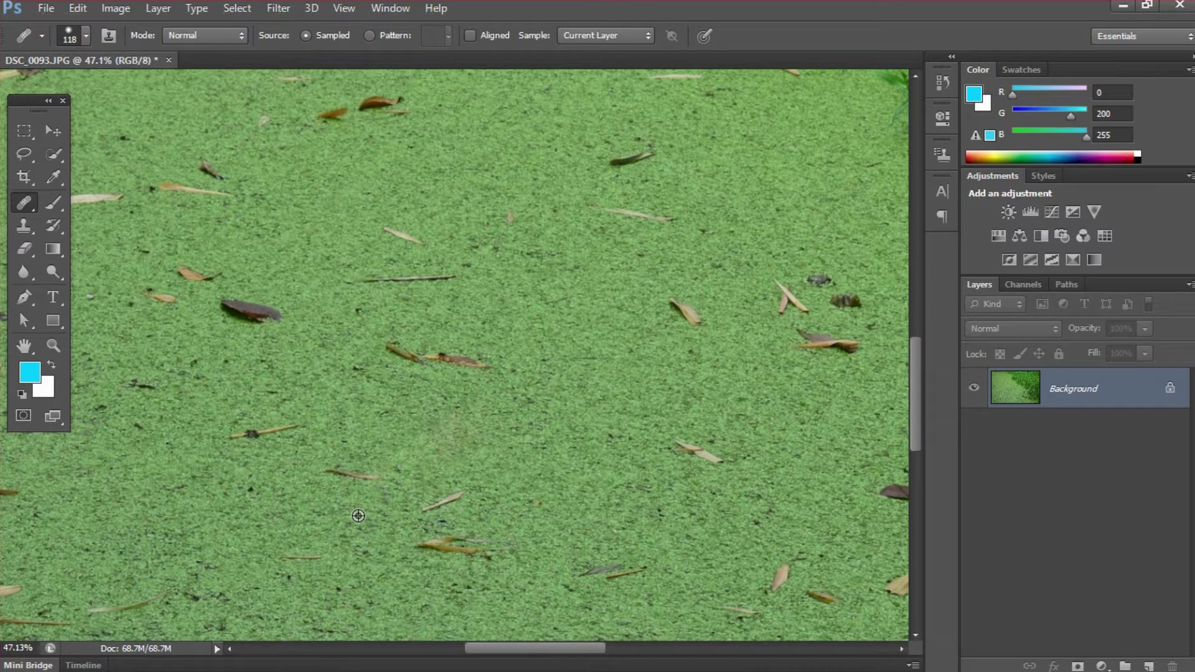
click(351, 473)
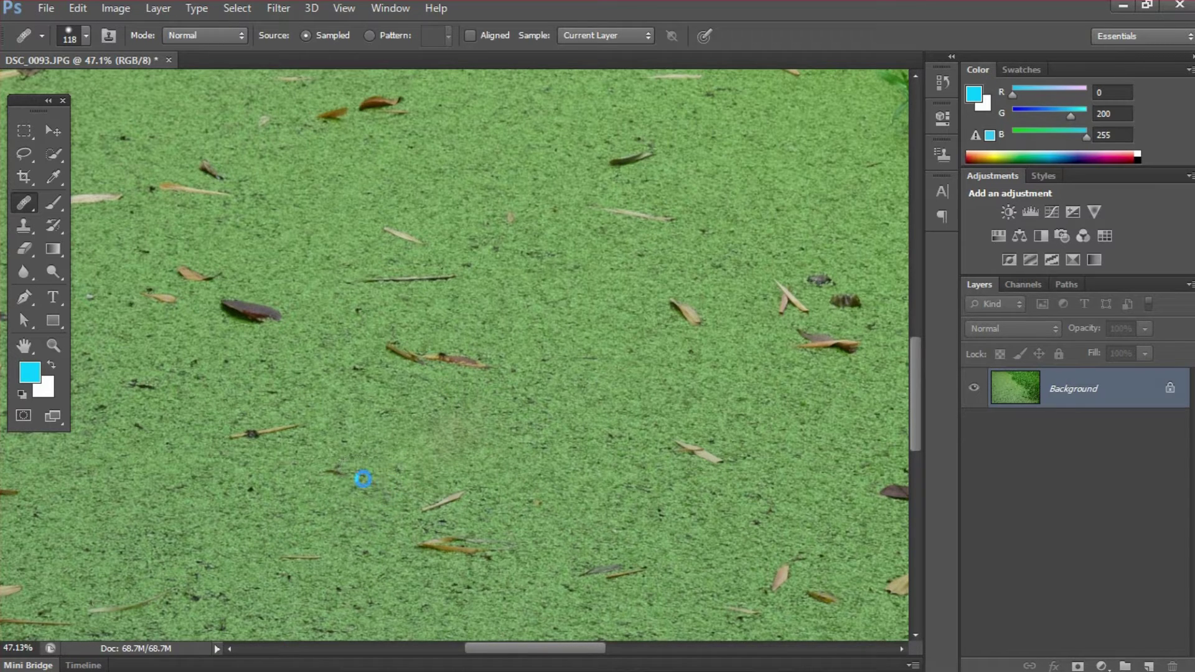
click(338, 468)
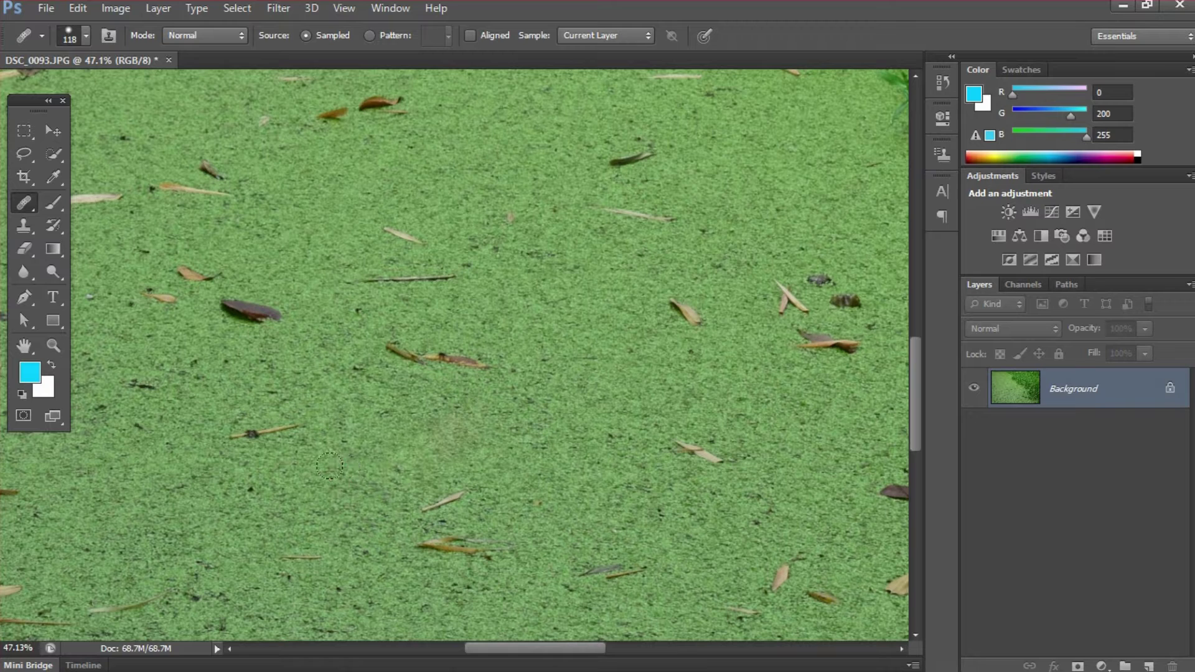
click(278, 429)
click(251, 429)
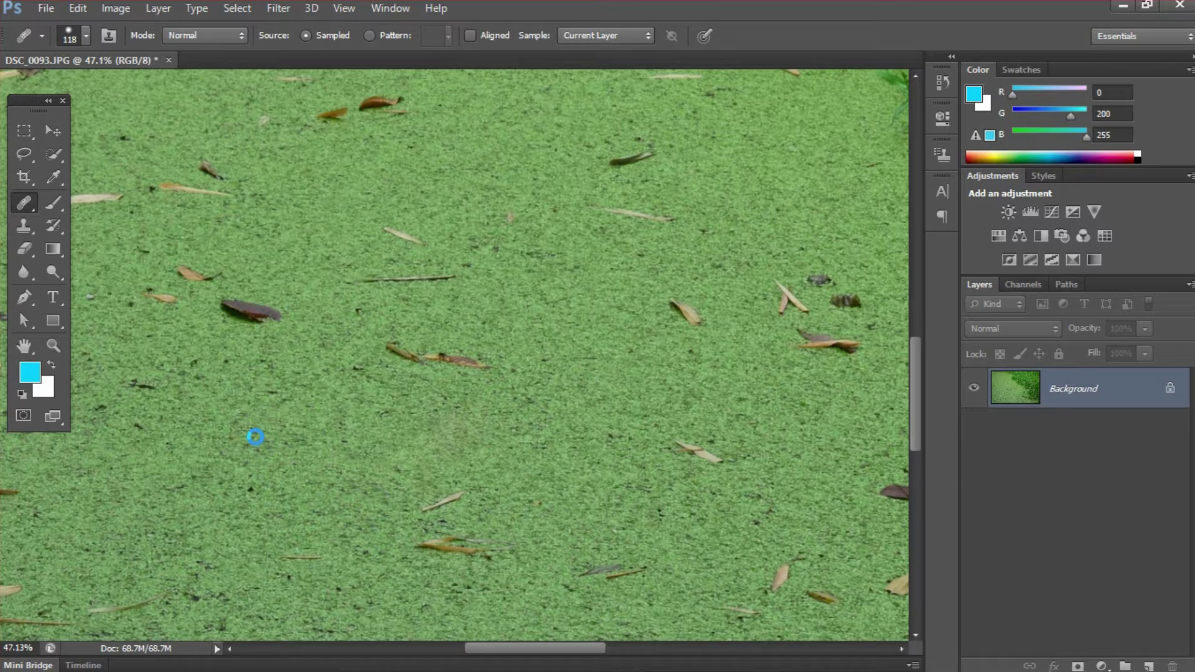
click(246, 437)
Heal away the two end-to-end brown leaves above the cleared cluster, sampling nearby clean duckweed
click(371, 365)
mouse_move(365, 348)
mouse_down()
mouse_move(395, 351)
mouse_move(380, 343)
mouse_up()
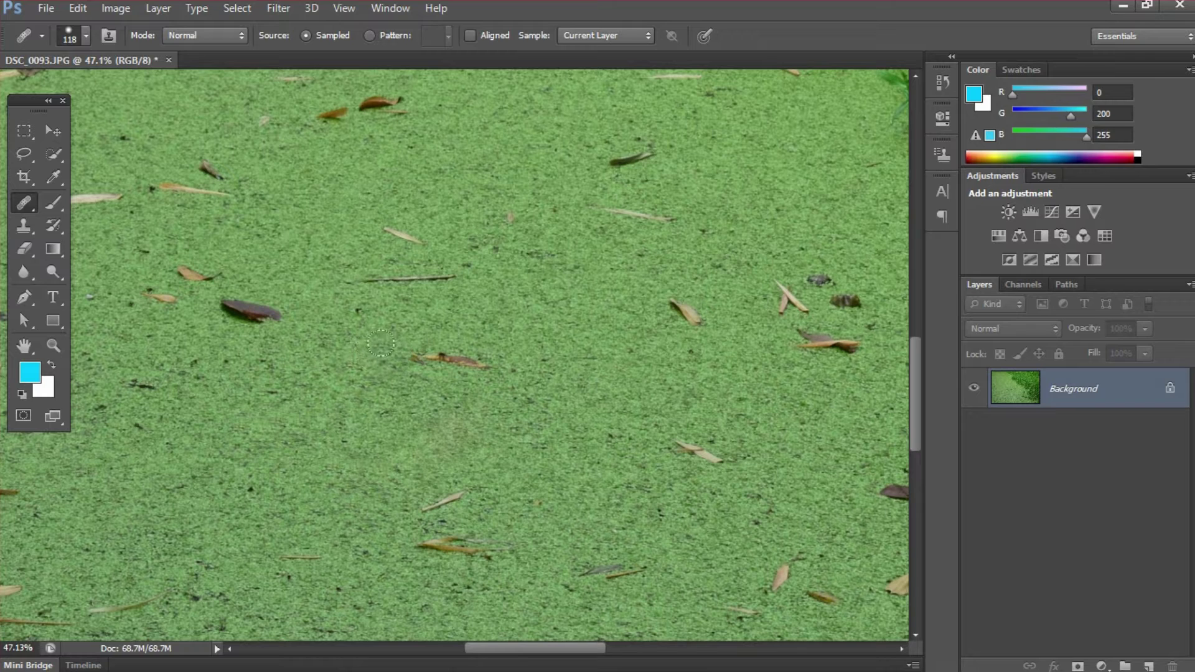
click(416, 357)
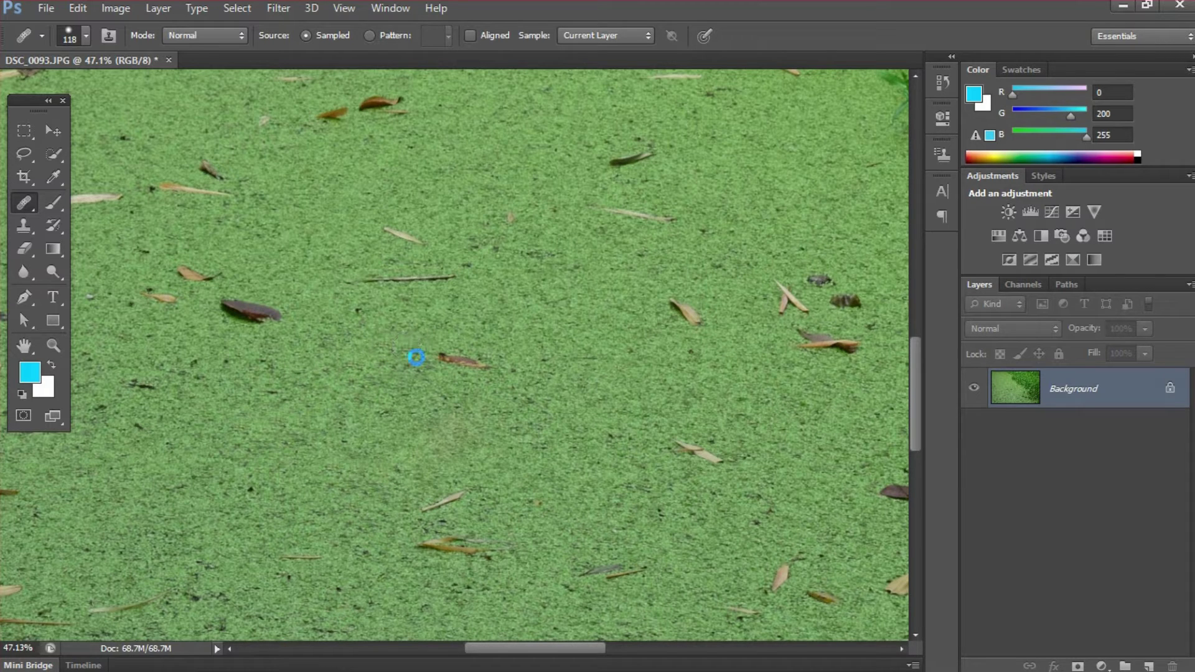
mouse_move(418, 356)
mouse_down()
mouse_move(441, 366)
mouse_move(431, 349)
mouse_up()
alt+click(496, 424)
drag(483, 366, 462, 355)
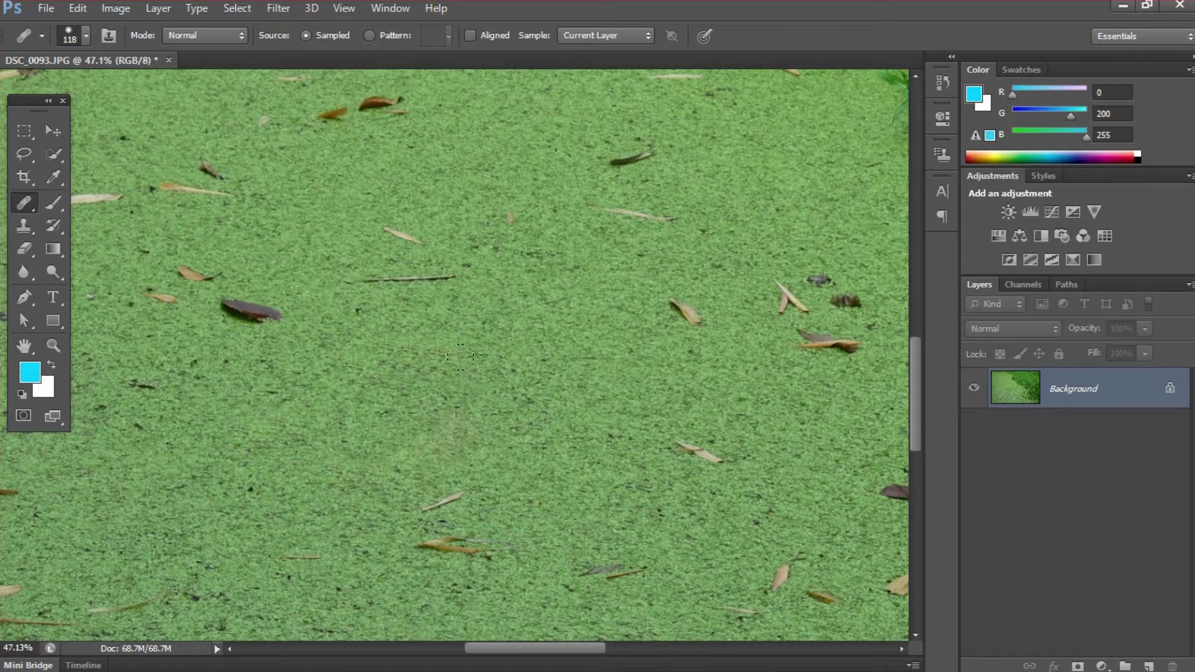
Sample clean duckweed and heal away the small pale leaf just below the cleared cluster
alt+click(500, 472)
mouse_move(459, 496)
mouse_down()
mouse_move(429, 509)
mouse_move(441, 501)
mouse_up()
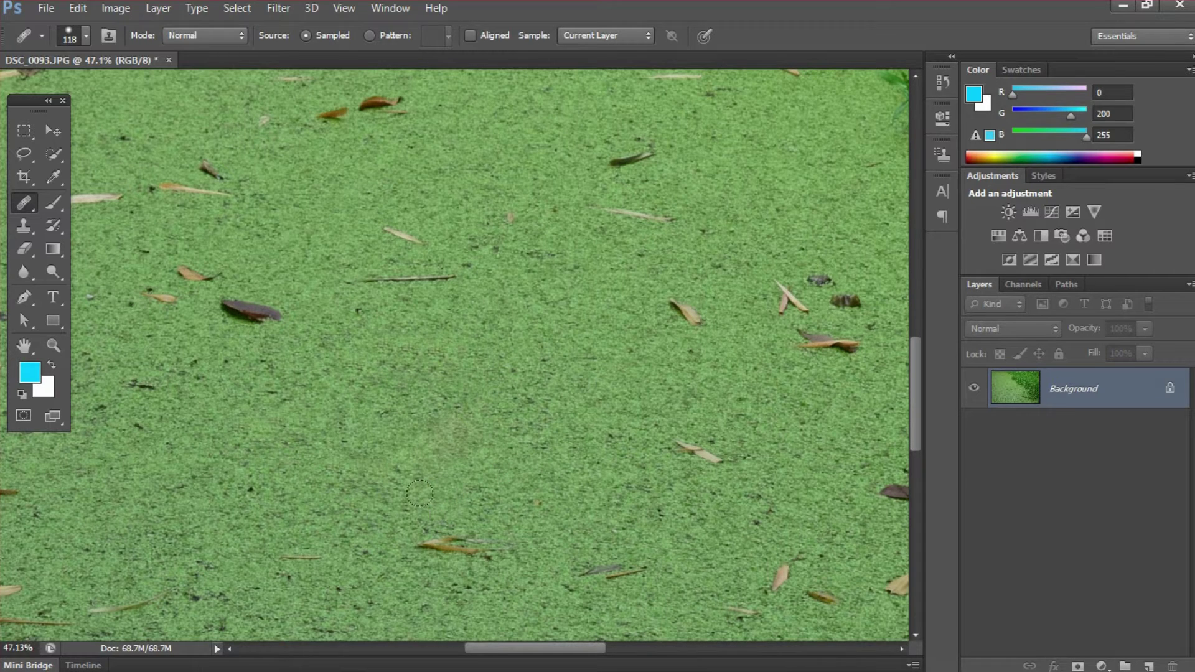
click(434, 502)
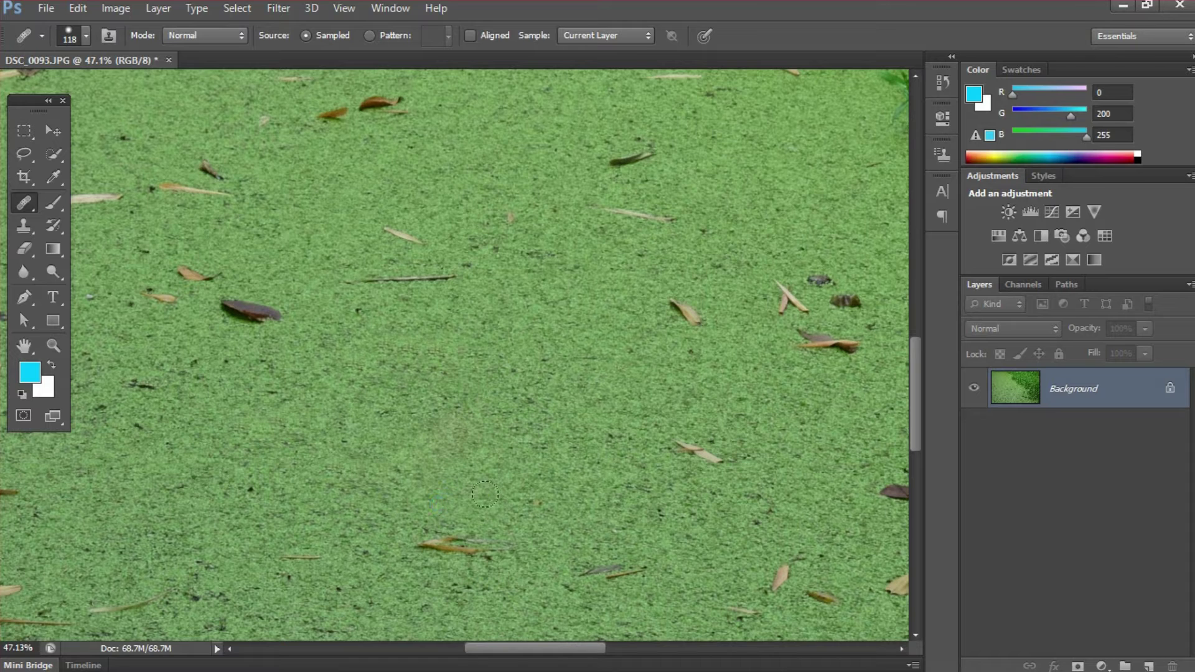
Heal away the long orange-brown leaf and its faint trailing end in the lower middle of the pond
click(475, 544)
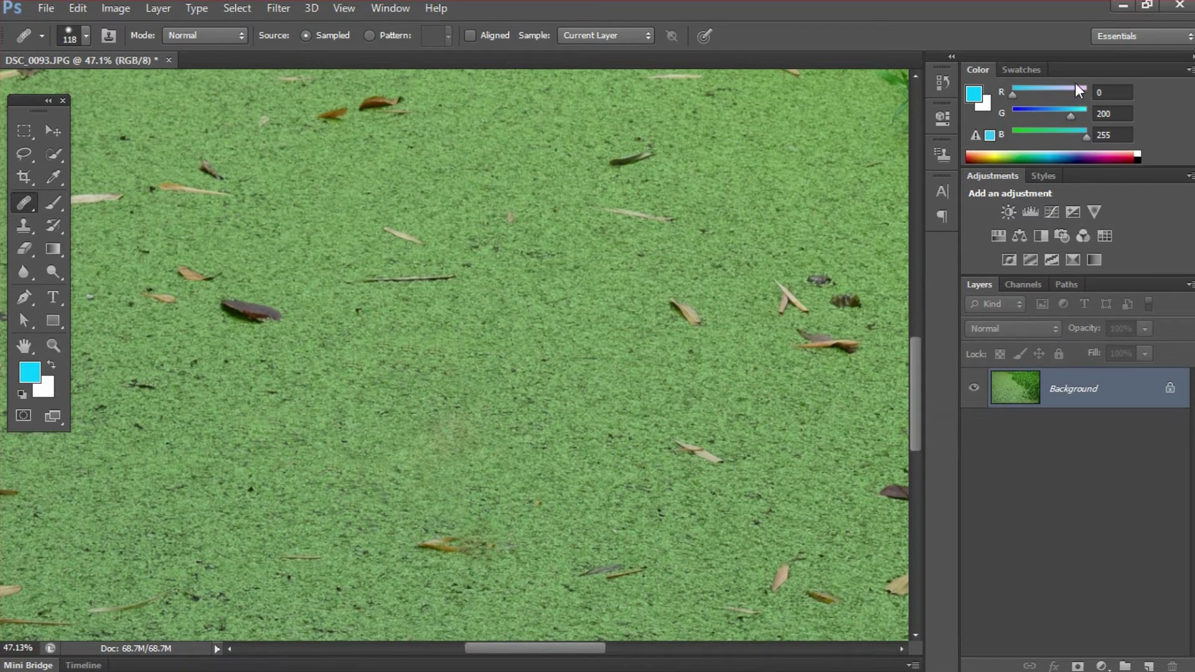
click(542, 498)
click(461, 543)
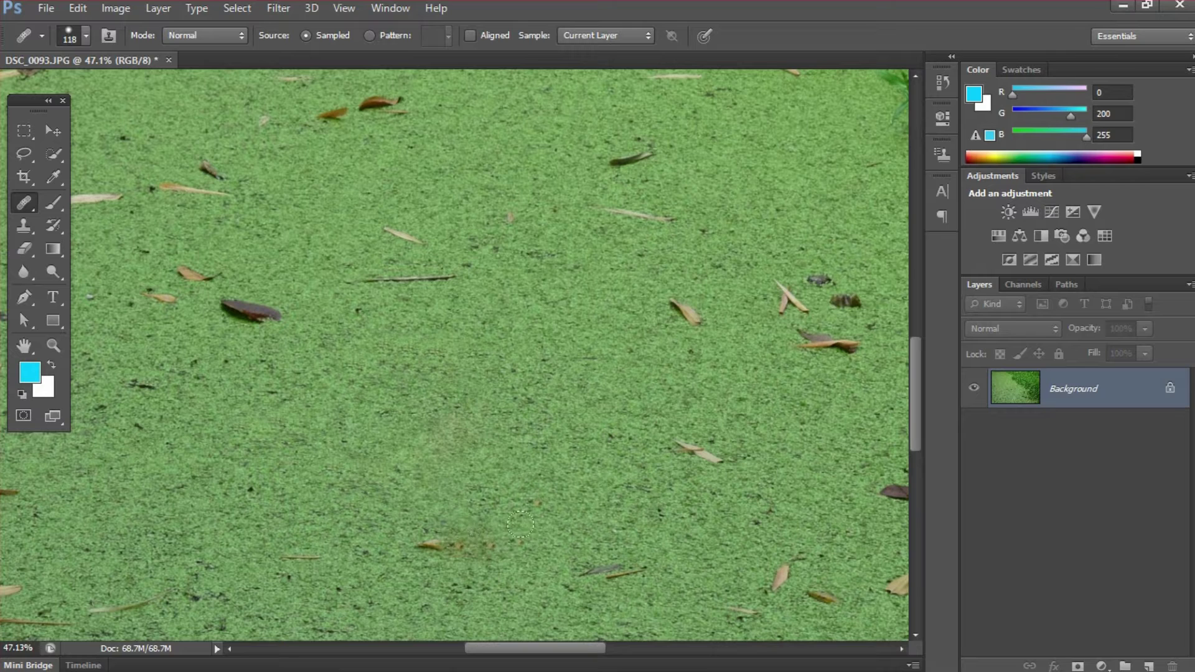
click(480, 546)
click(441, 540)
click(434, 546)
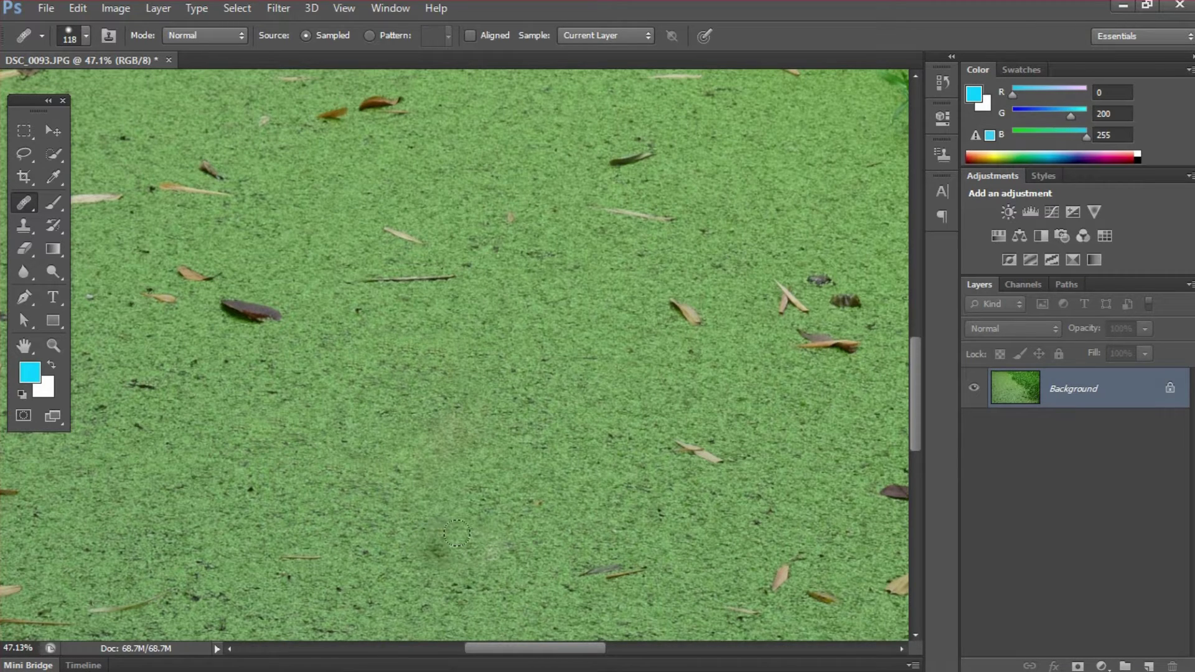
Heal away the small leaf at the base of the reeds and the long tan leaf below the bent root near the photo's bottom edge
mouse_move(613, 461)
mouse_down()
mouse_move(483, 434)
mouse_move(325, 350)
mouse_move(488, 405)
mouse_move(453, 408)
mouse_move(468, 382)
mouse_up()
click(477, 395)
drag(491, 432, 485, 371)
drag(570, 412, 483, 353)
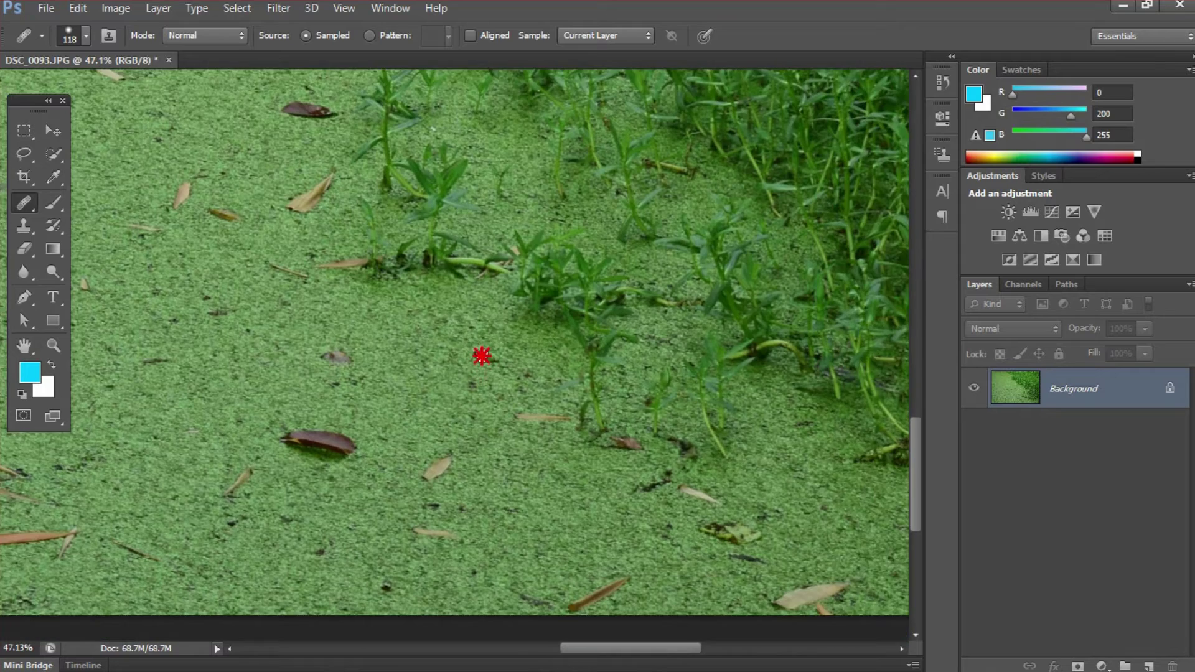
drag(608, 418, 517, 411)
drag(736, 404, 593, 412)
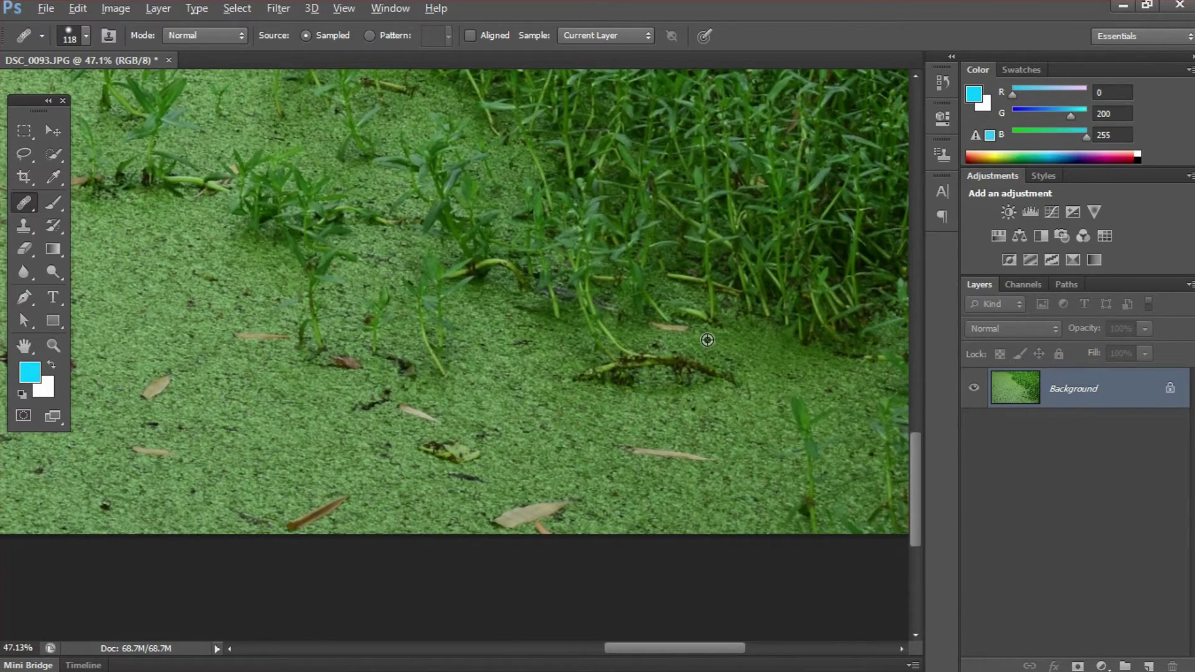
alt+click(707, 341)
drag(683, 328, 661, 323)
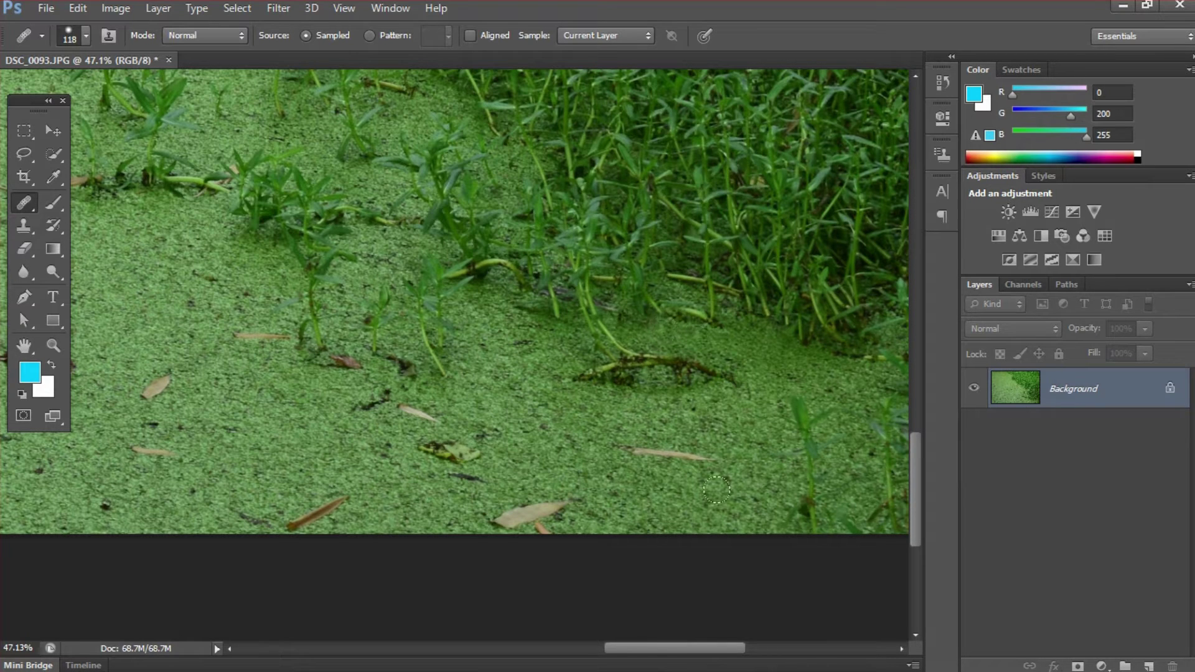
drag(691, 448, 636, 445)
click(635, 450)
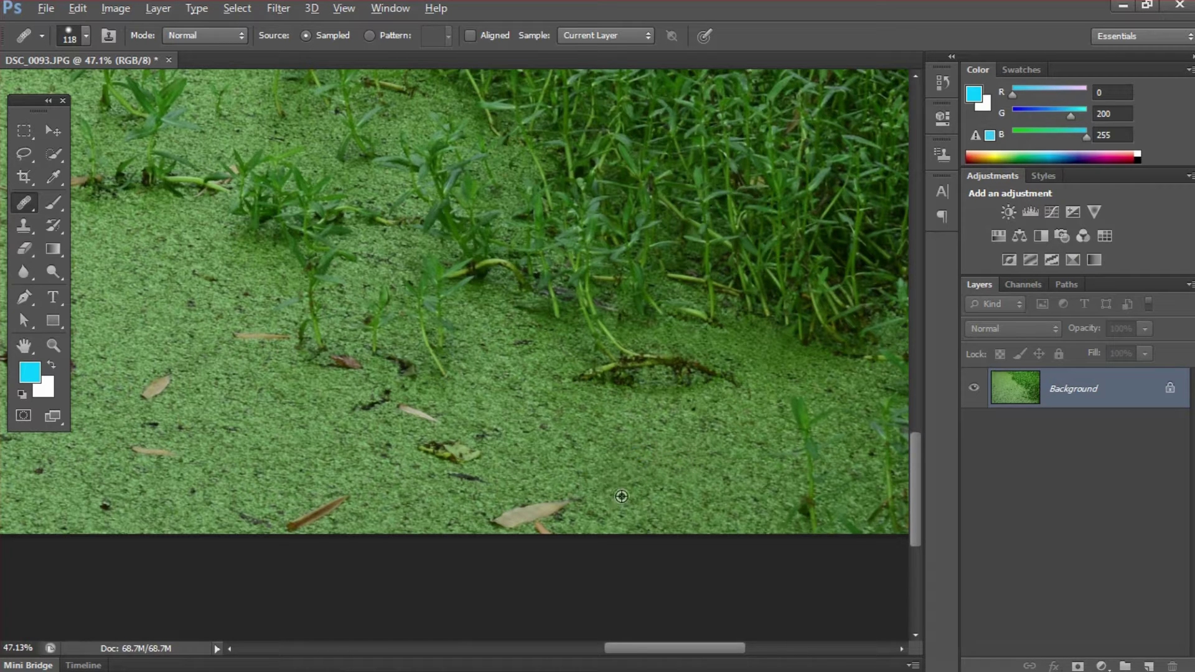
Heal away the large pale leaf and the small brown tip beside it at the photo's bottom edge
click(559, 512)
click(539, 508)
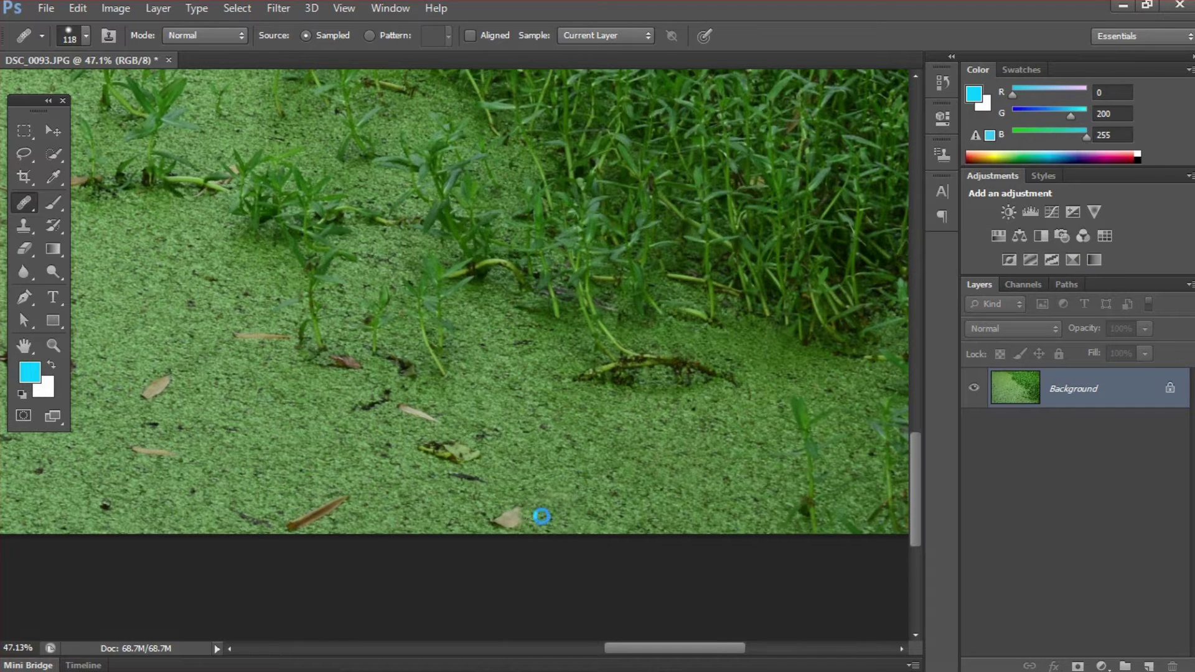
click(504, 507)
click(508, 514)
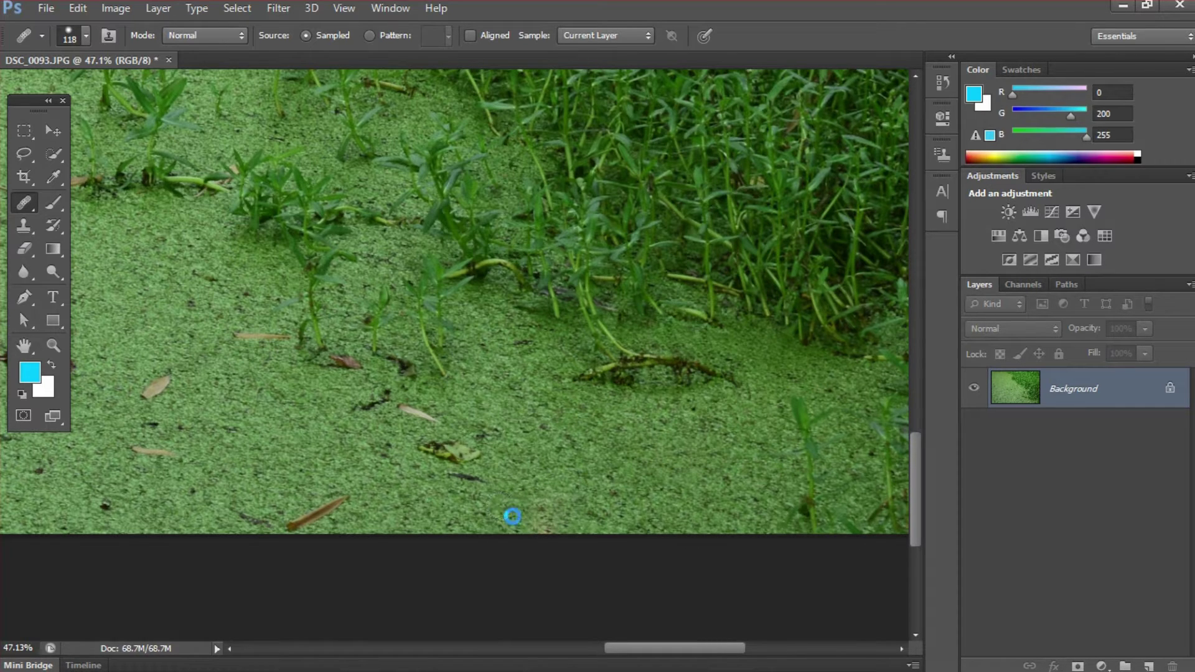
click(539, 519)
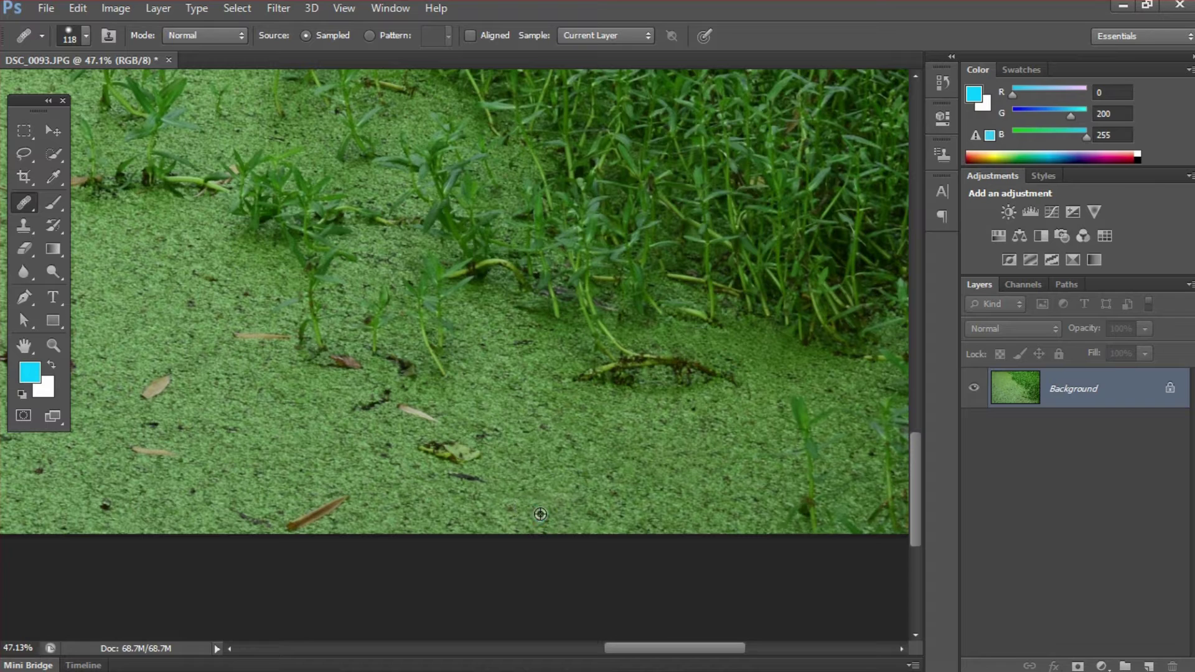
Sample clean duckweed and heal away the dark fragment and the mottled yellow-green leaf above it
alt+click(527, 470)
click(472, 475)
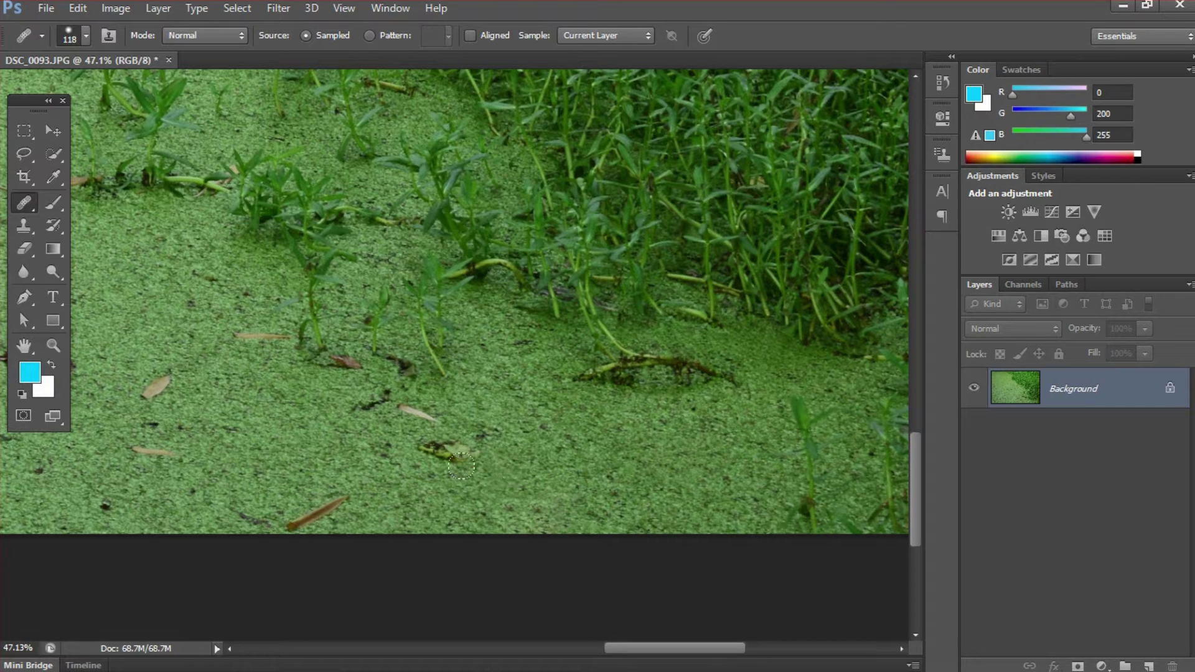
click(462, 456)
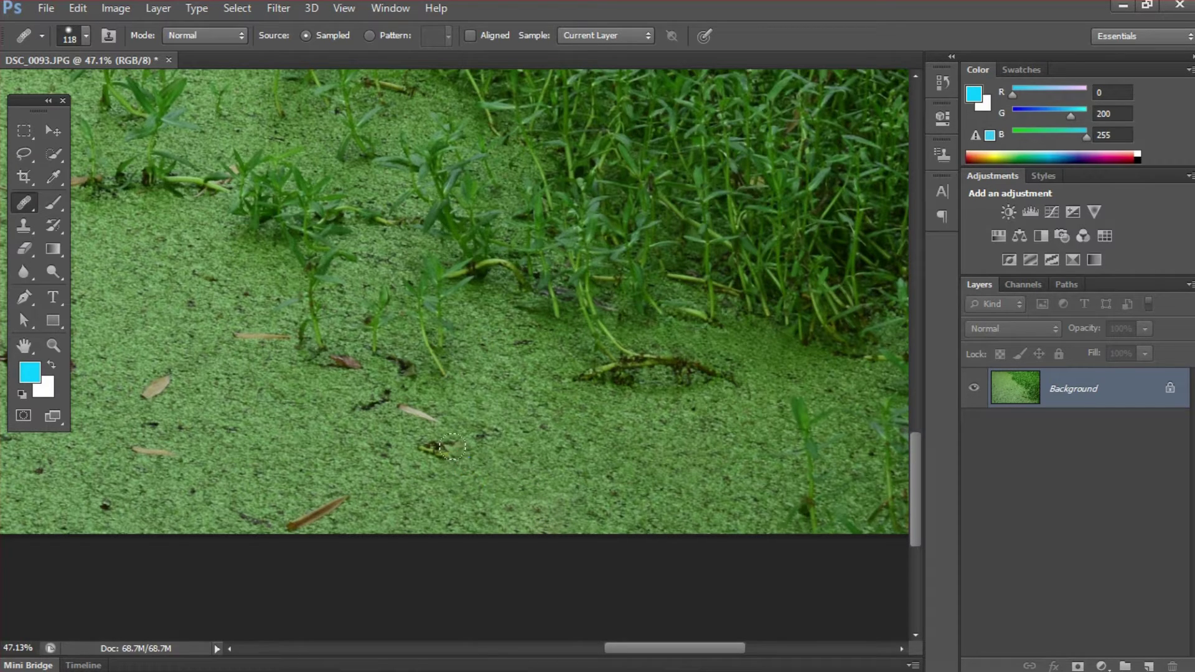
click(438, 448)
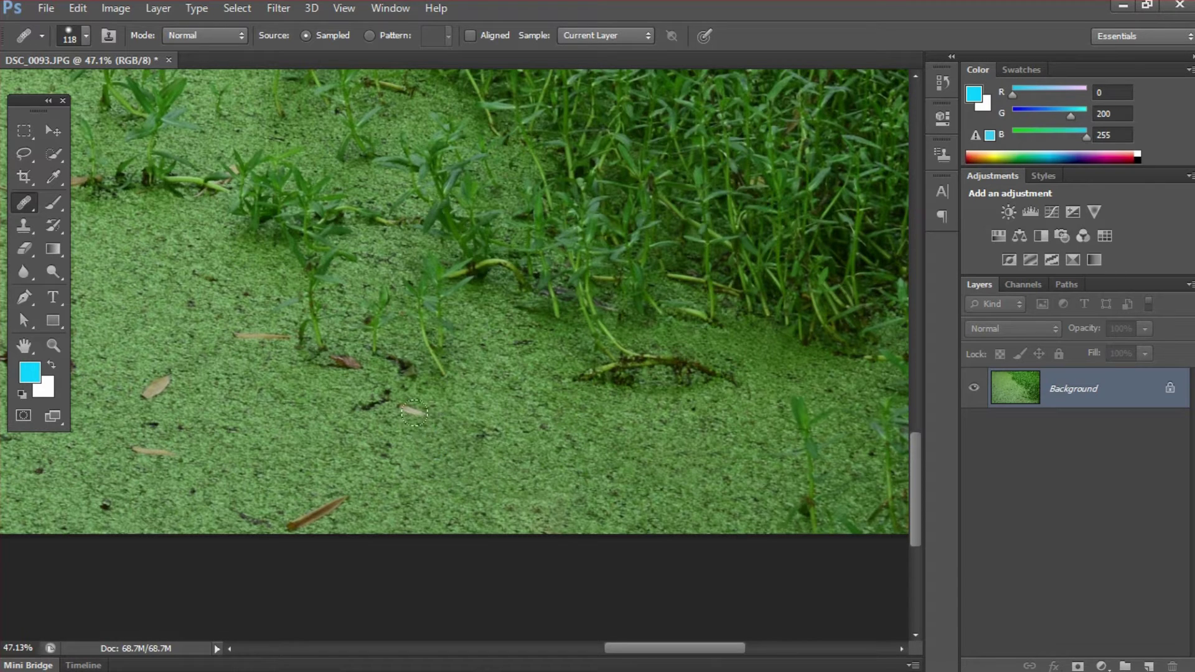
Heal away the small pale leaf and the dark debris beside the short reed stems
click(419, 416)
click(408, 408)
click(396, 372)
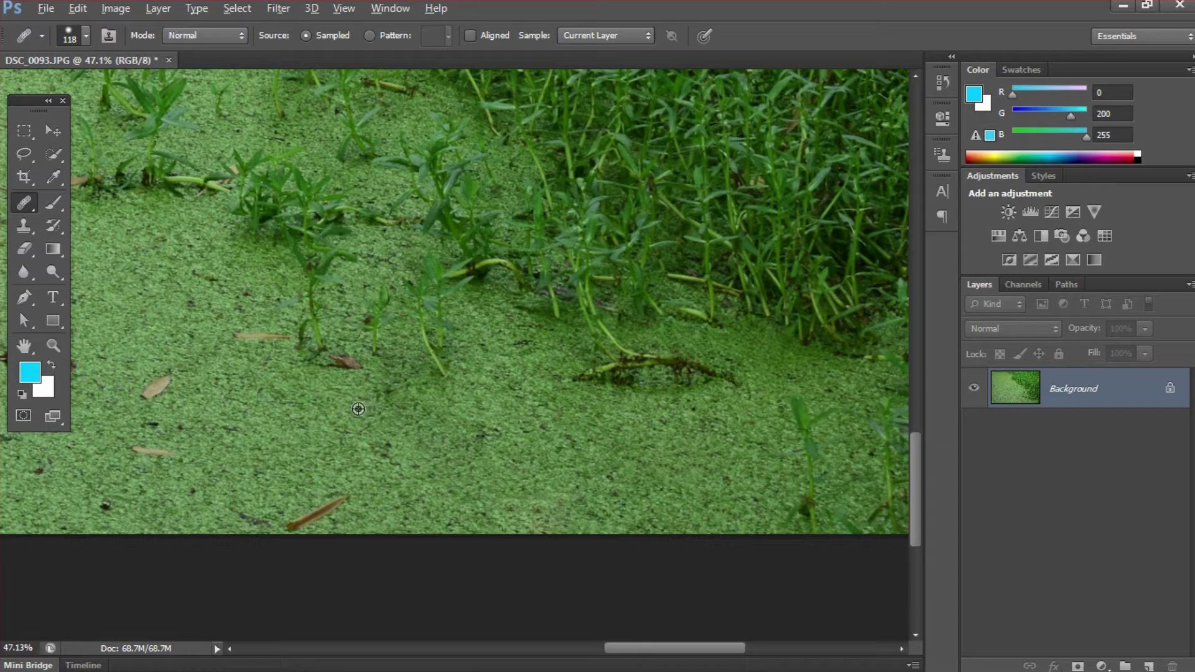
Heal away the reddish leaf at the base of the reeds and the long brown leaf near the photo's bottom edge
click(344, 370)
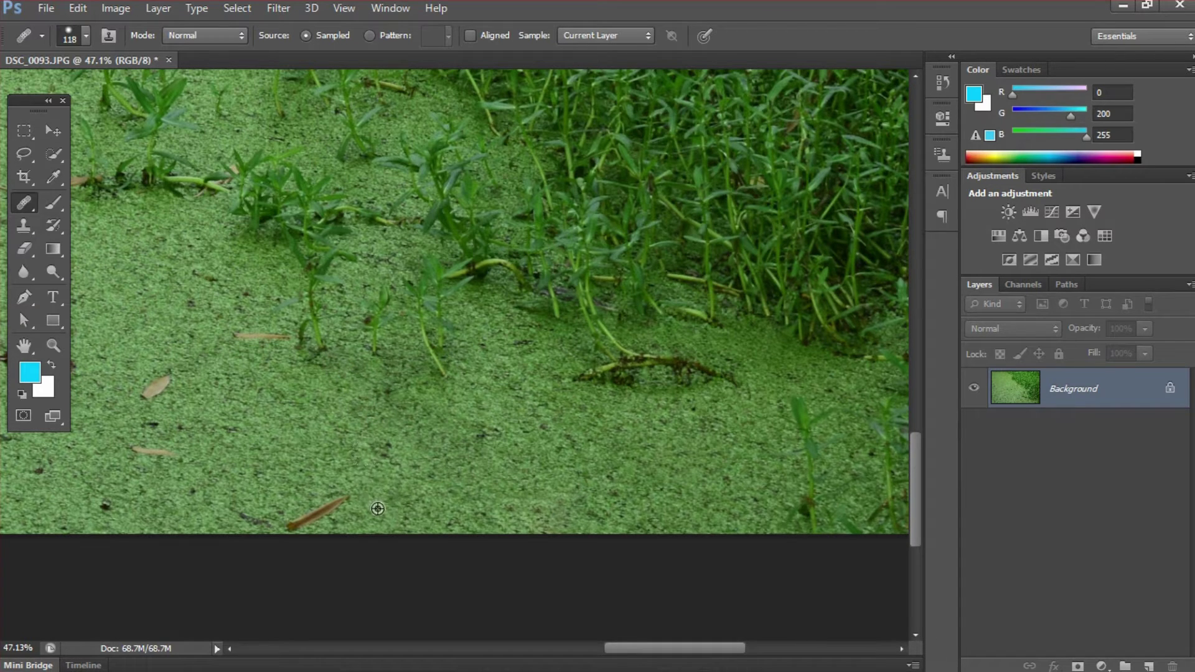
click(336, 497)
click(328, 504)
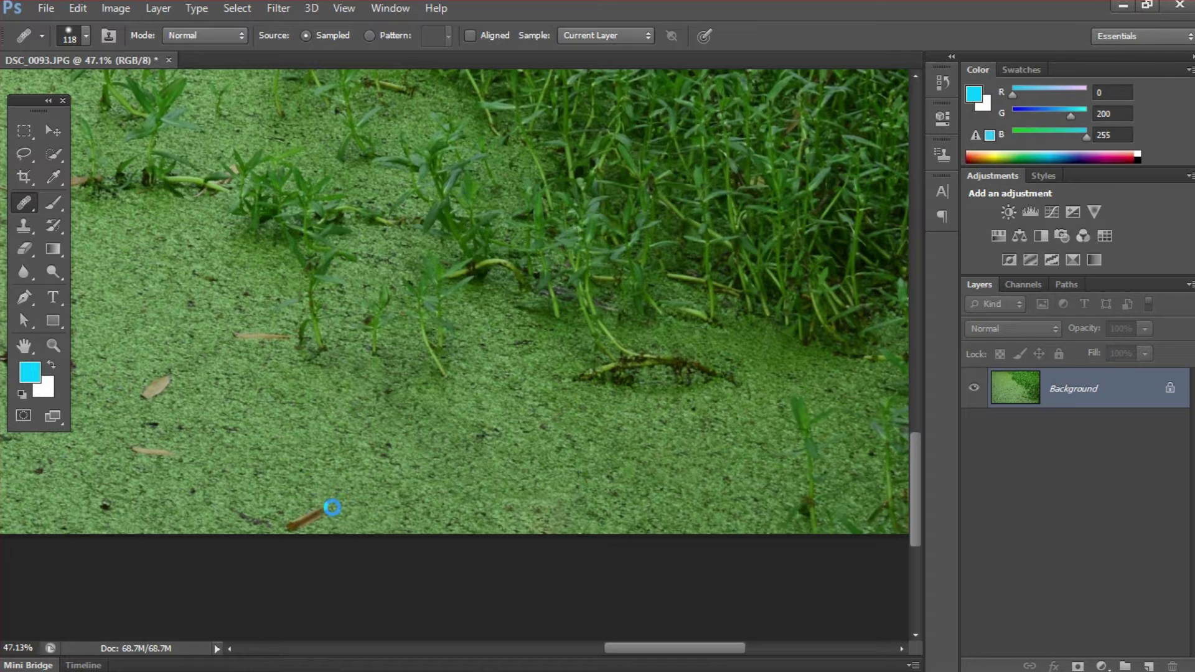
click(300, 518)
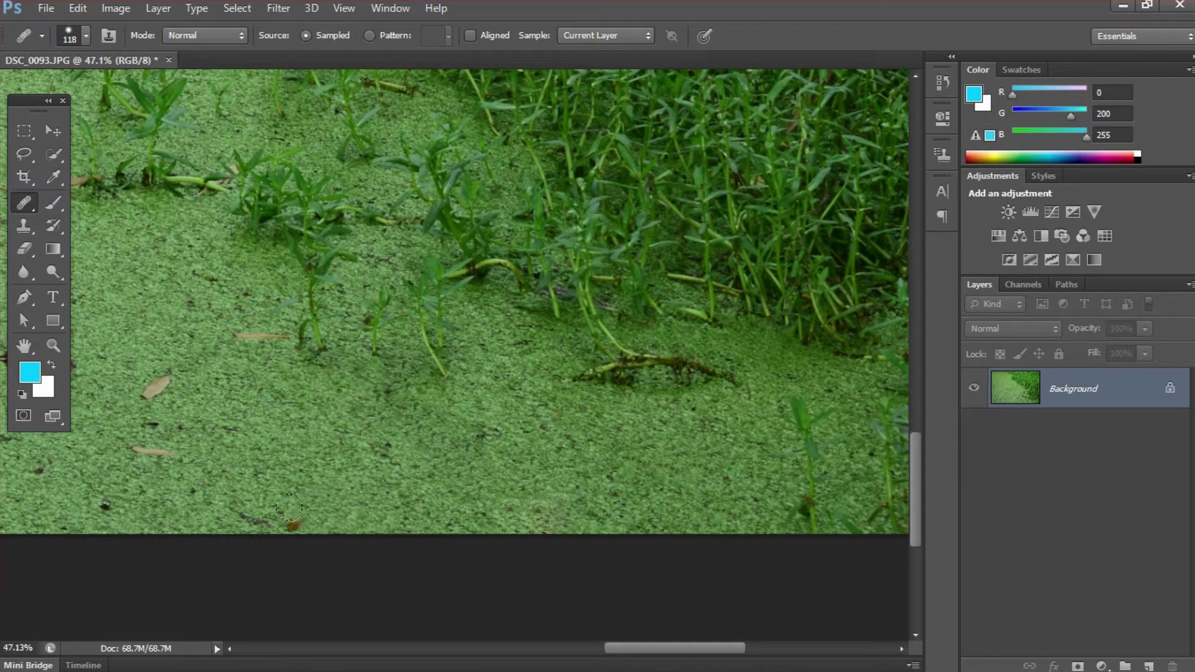
click(299, 518)
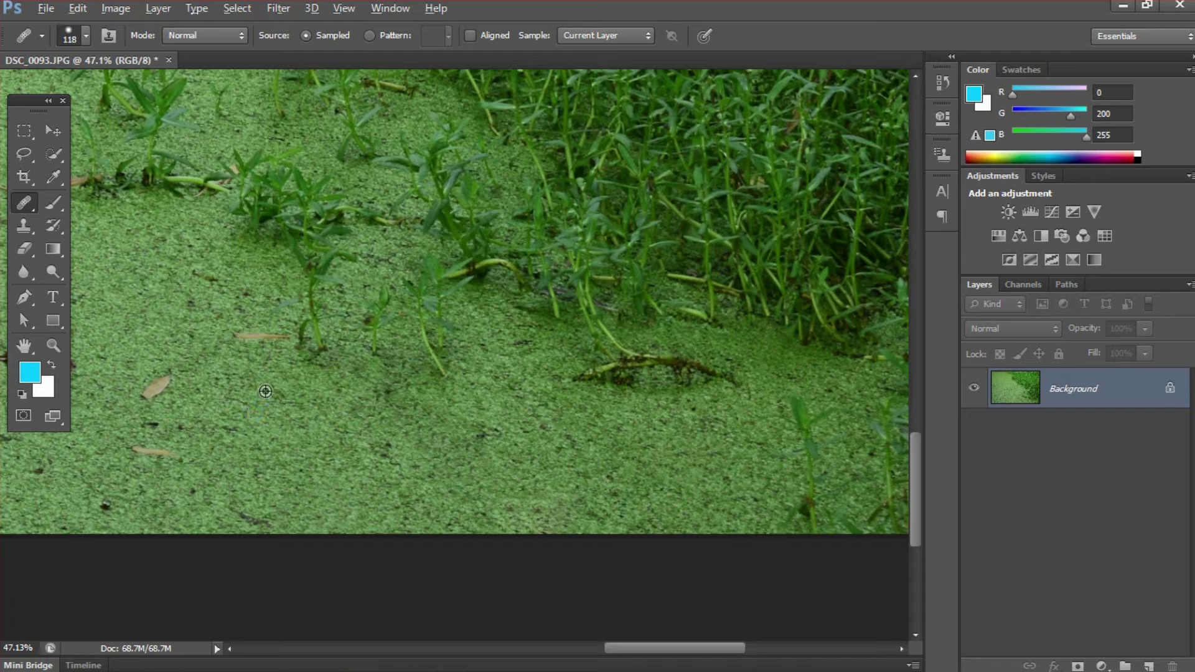
Heal away the thin tan leaf beside the short reed stems and the broader tan leaf below and left of it
click(272, 348)
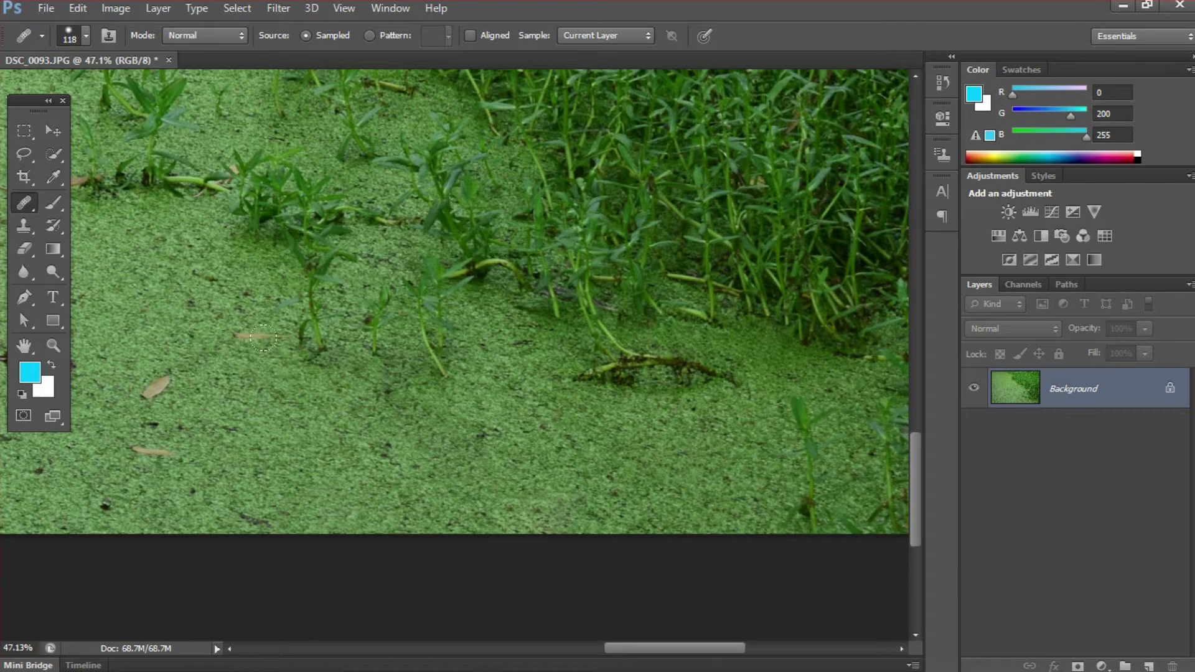
click(252, 340)
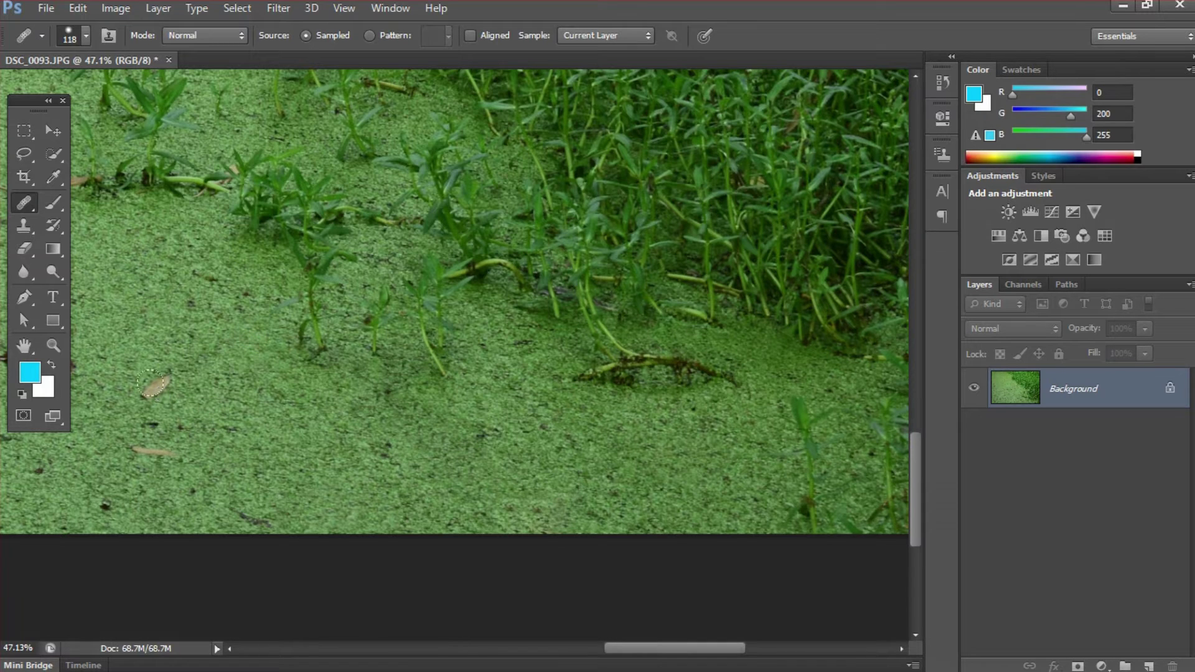
click(152, 384)
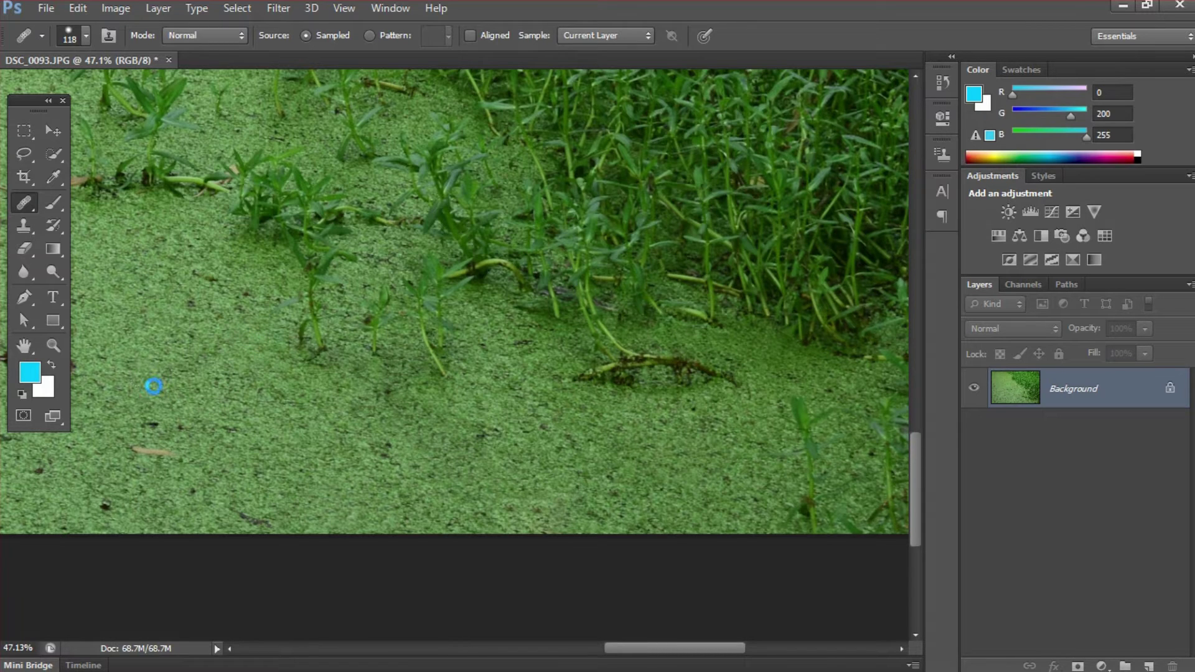
Heal away the small pale leaf above the photo's bottom edge, undoing the first pass and healing it again
click(145, 441)
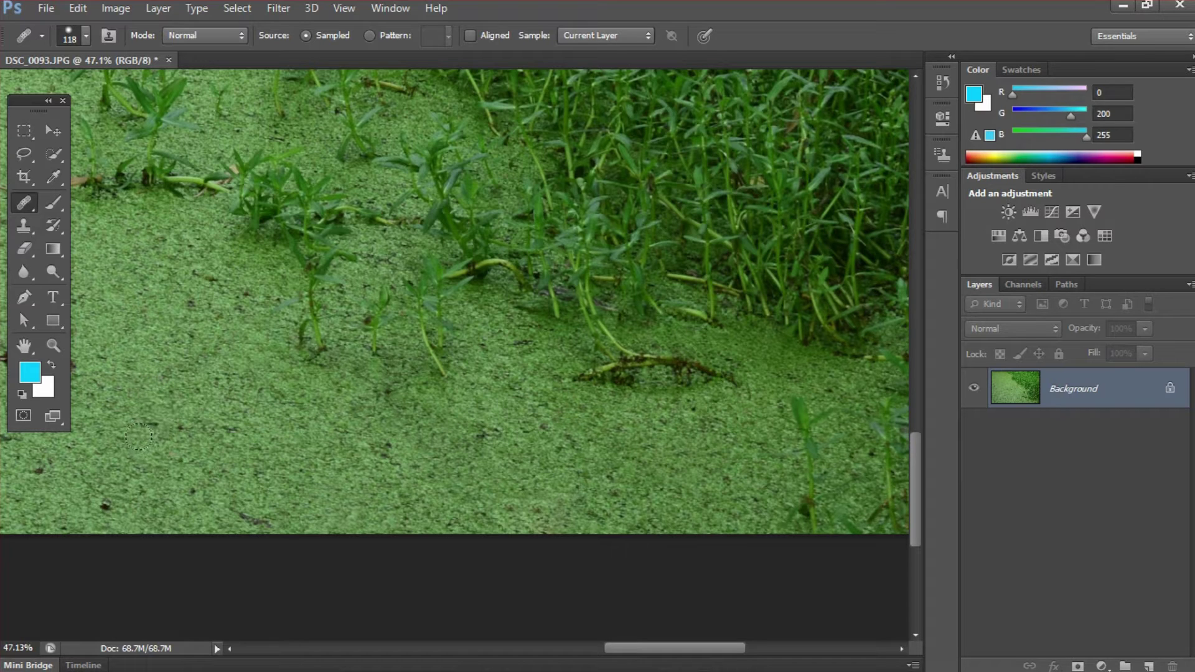
key(ctrl+z)
click(168, 454)
click(174, 454)
click(171, 451)
Heal the far end of the pale horizontal stem and the small grey-brown leaf on the duckweed below it
drag(355, 356, 389, 393)
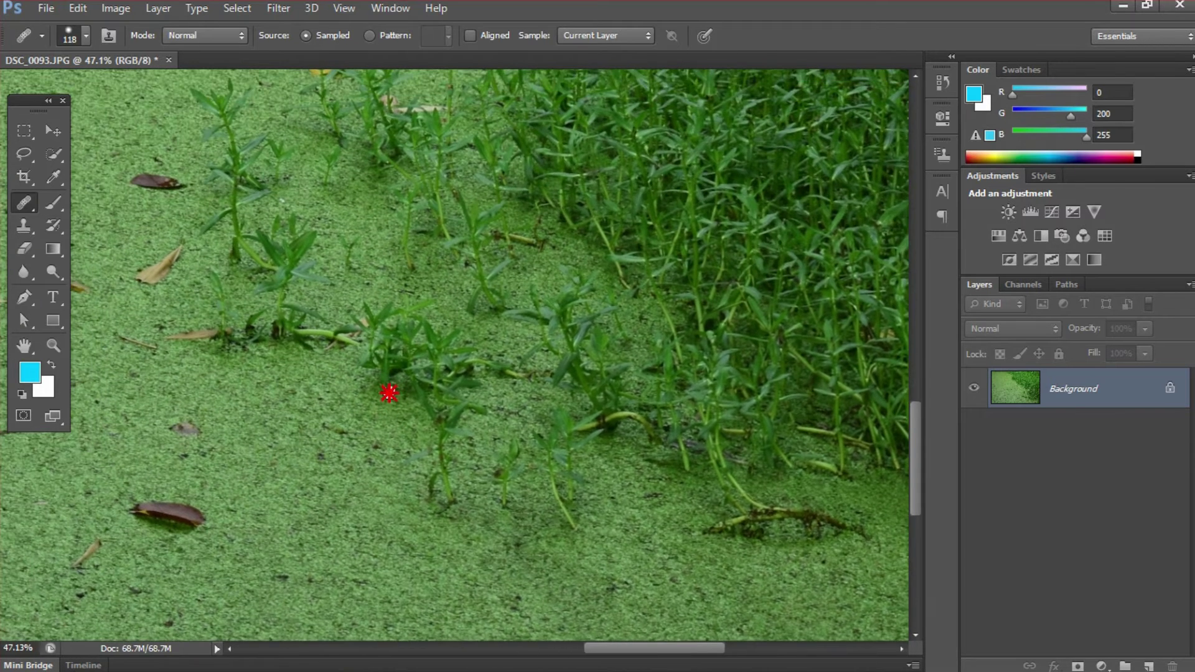
click(348, 335)
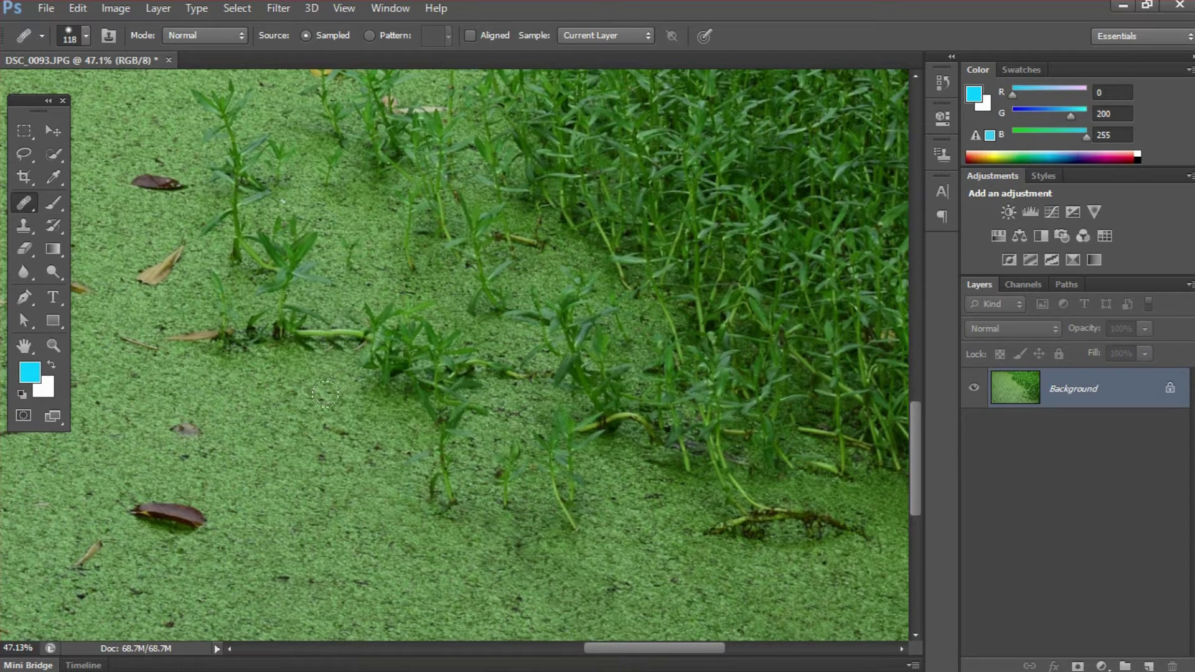
drag(309, 384, 360, 396)
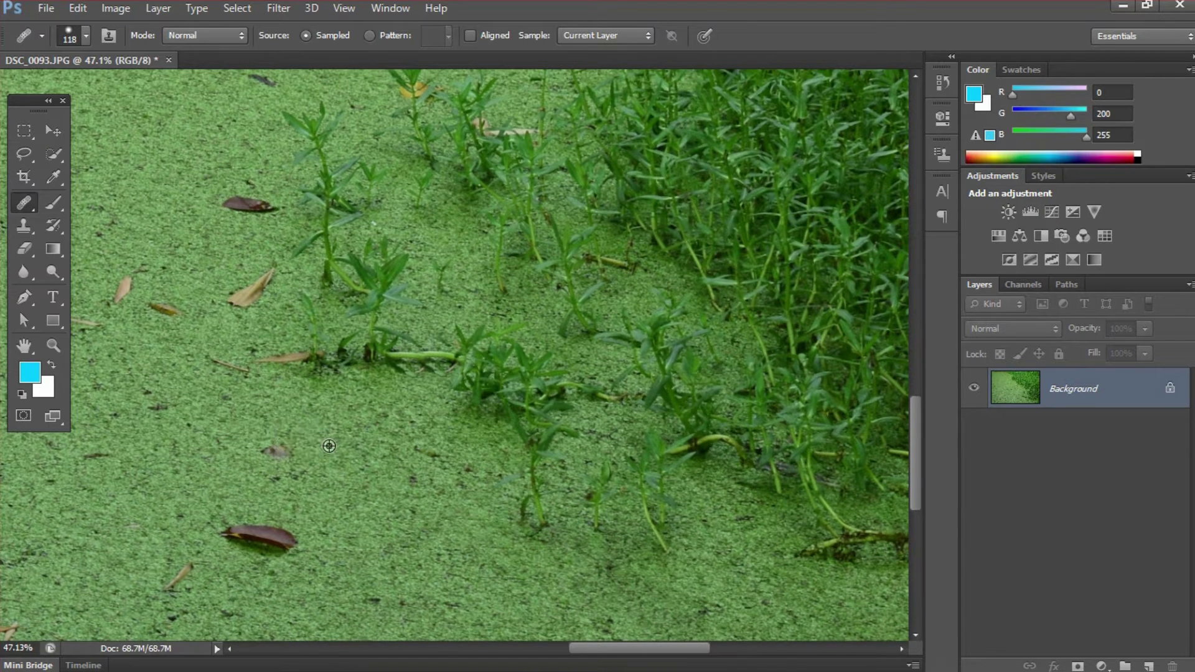
click(273, 450)
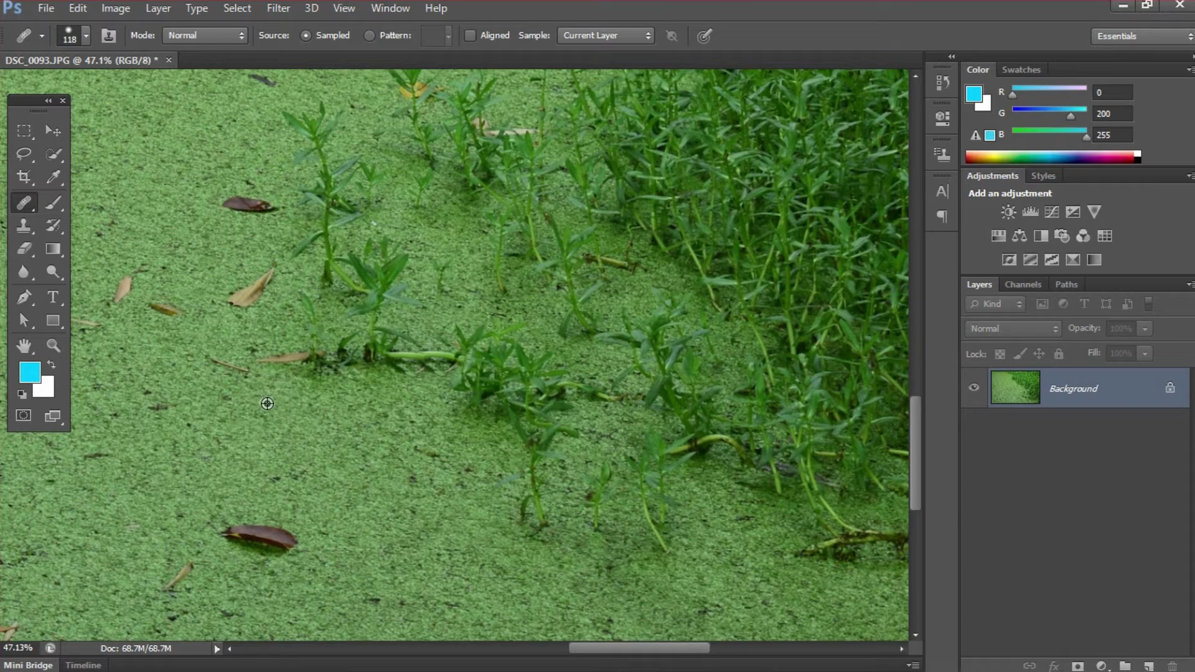
Heal away the tan leaf touching the reed base, resampling nearby duckweed and redoing the part against the stems
click(281, 359)
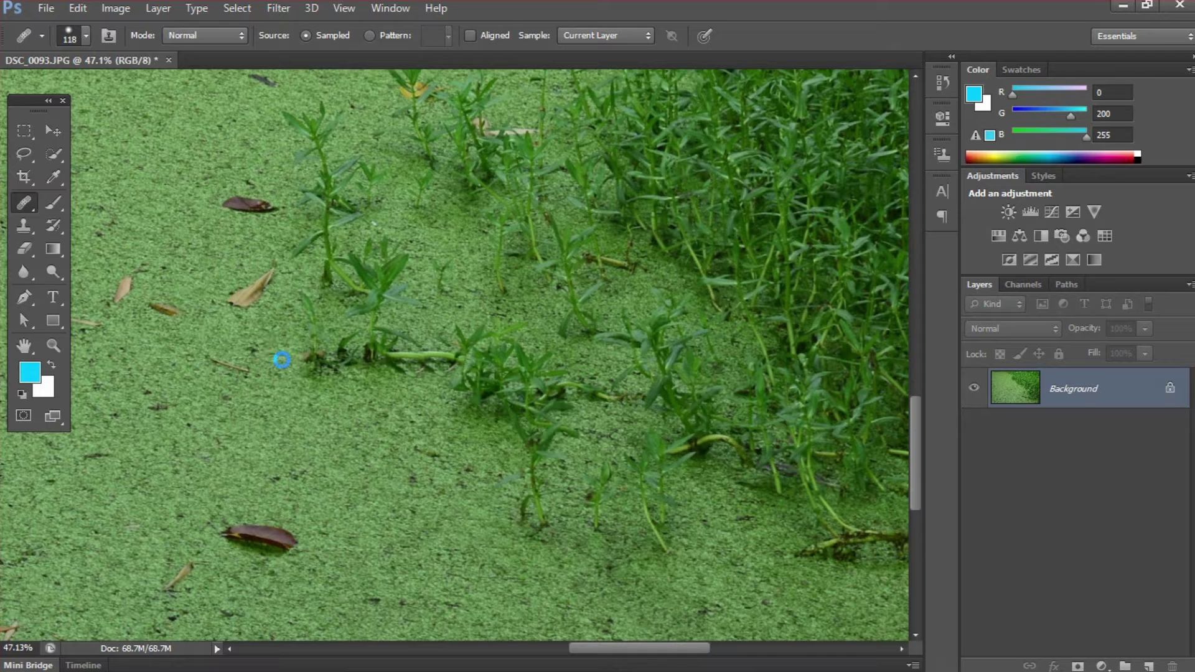
alt+click(317, 376)
click(303, 357)
key(ctrl+alt+z)
key(ctrl+alt+z)
click(303, 356)
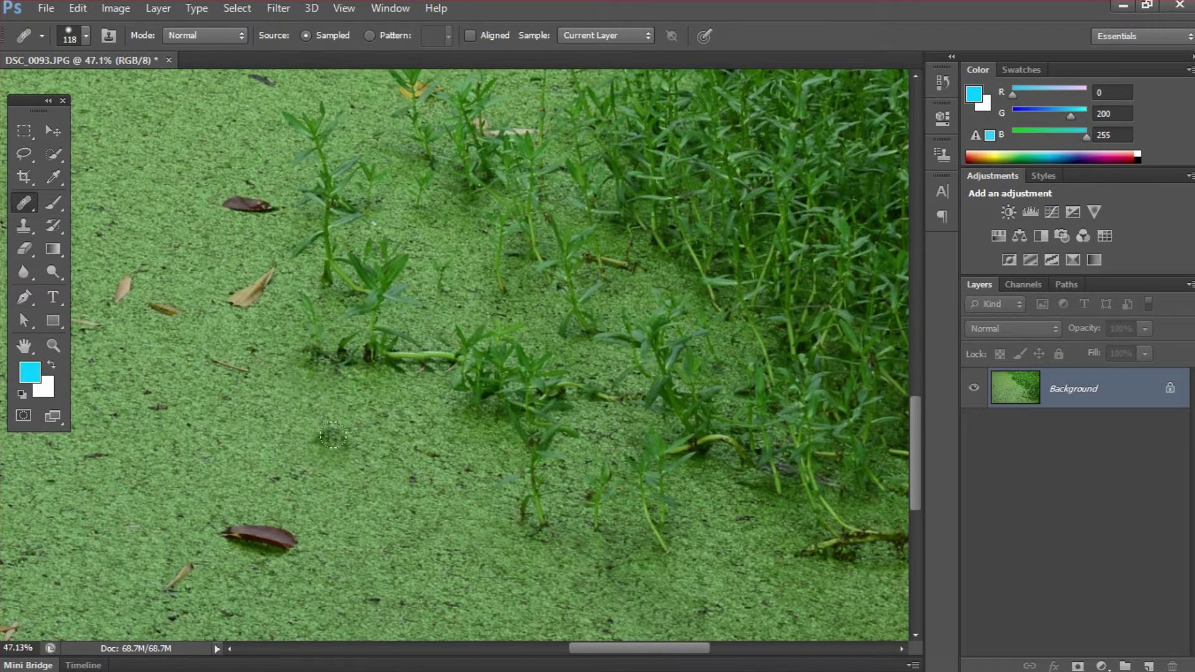
Heal away the long pale leaf caught between the upper reed stems, covering it with sampled foliage
drag(432, 306, 416, 403)
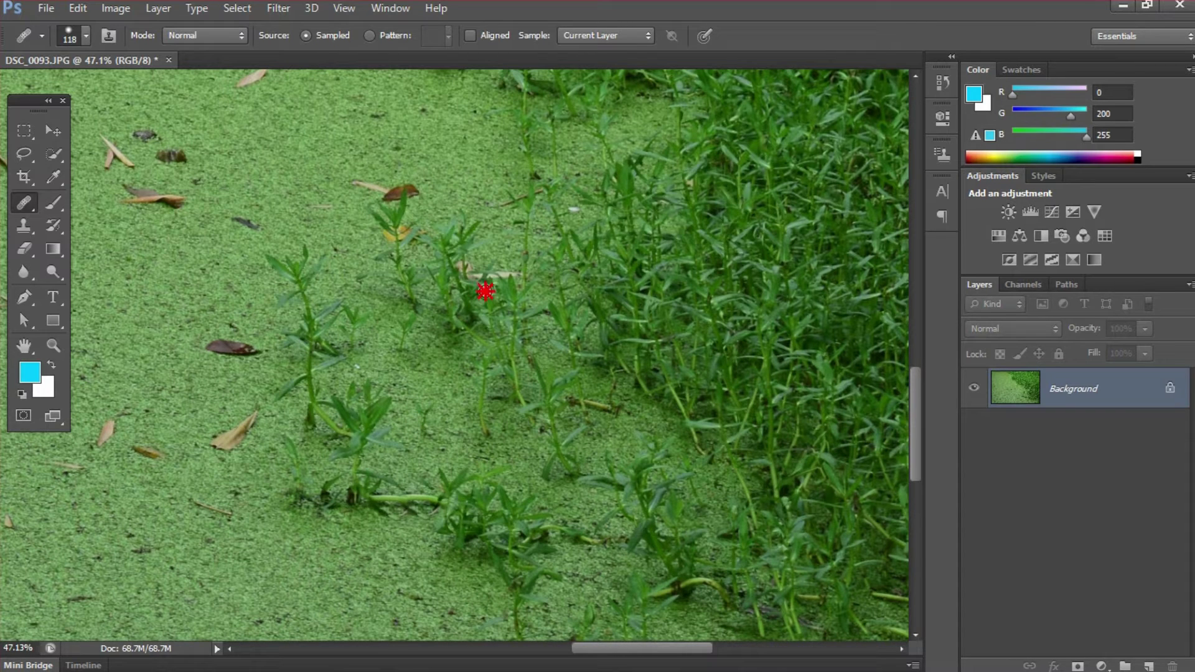
key(ctrl+alt+z)
key(ctrl+alt+z)
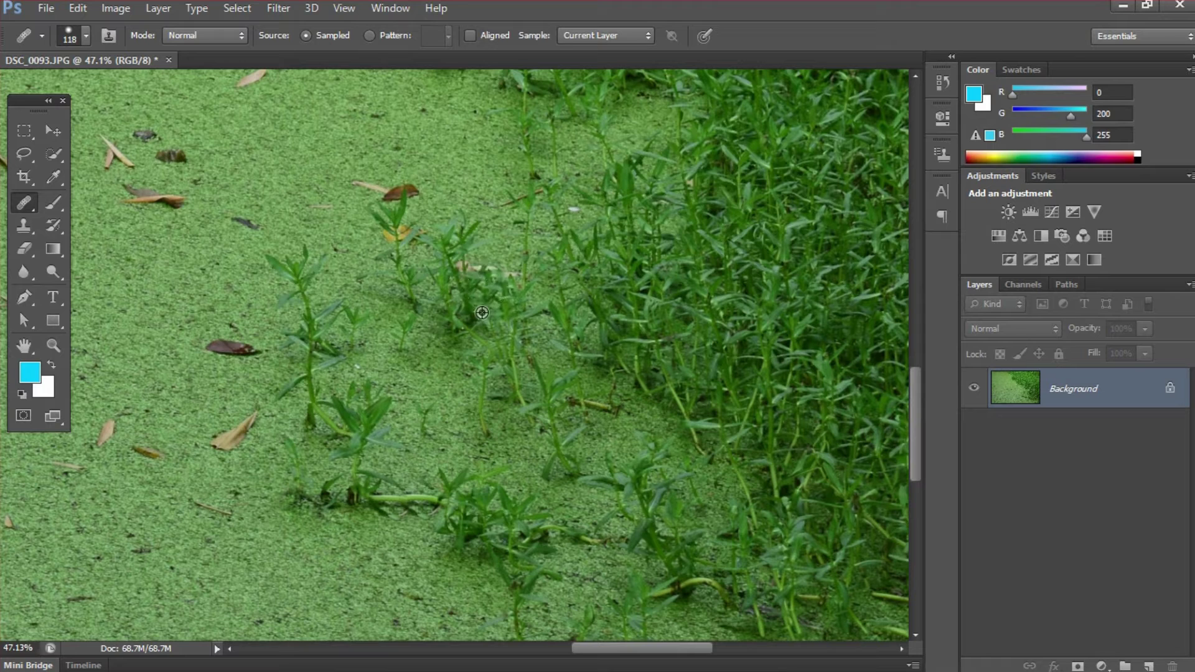
mouse_move(471, 270)
mouse_down()
mouse_move(490, 293)
mouse_move(489, 275)
mouse_up()
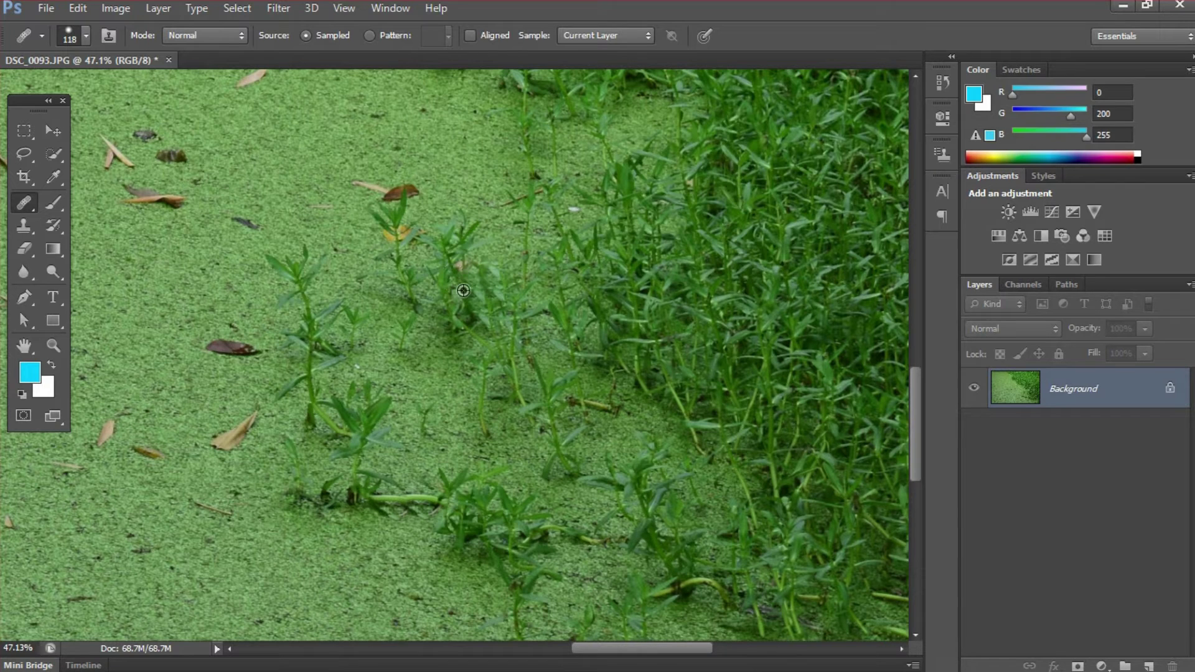
drag(452, 277, 460, 275)
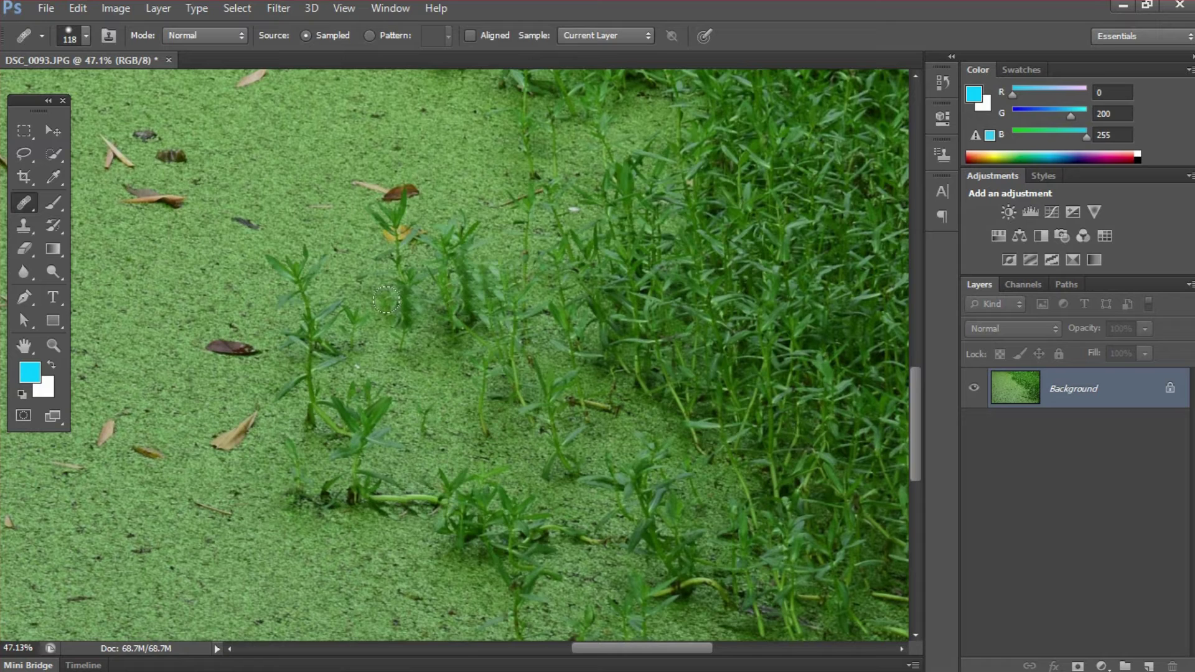
Sample the reed foliage and heal away the orange leaf on the stem and the reddish-brown leaf at its top
alt+click(393, 259)
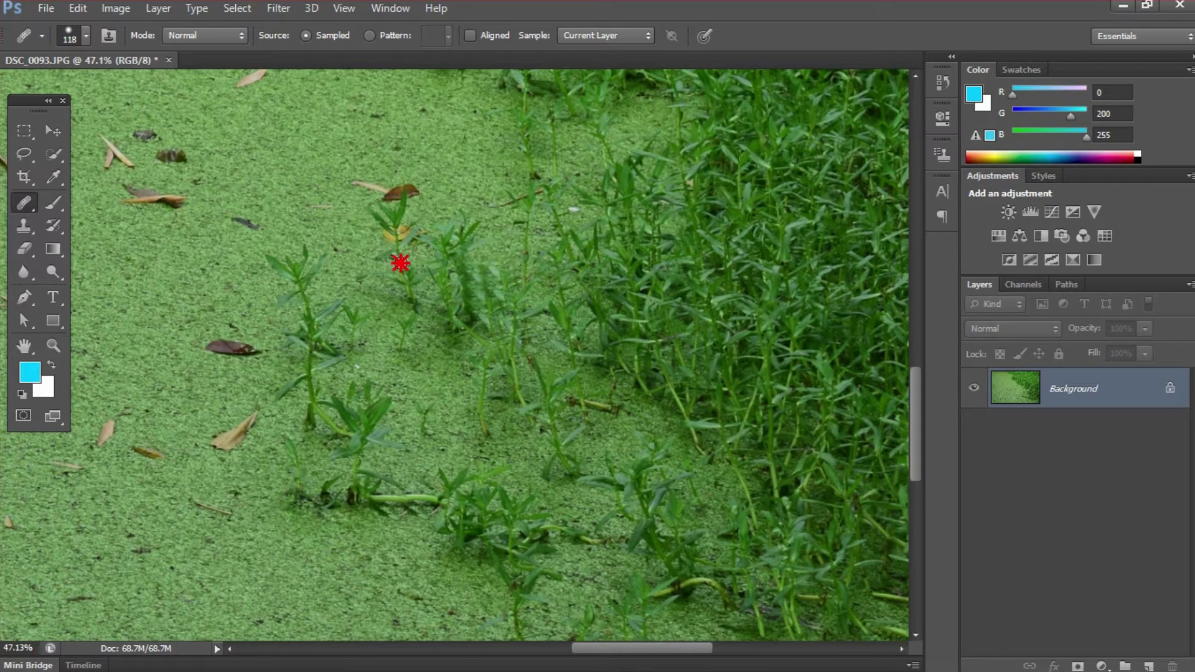
click(387, 234)
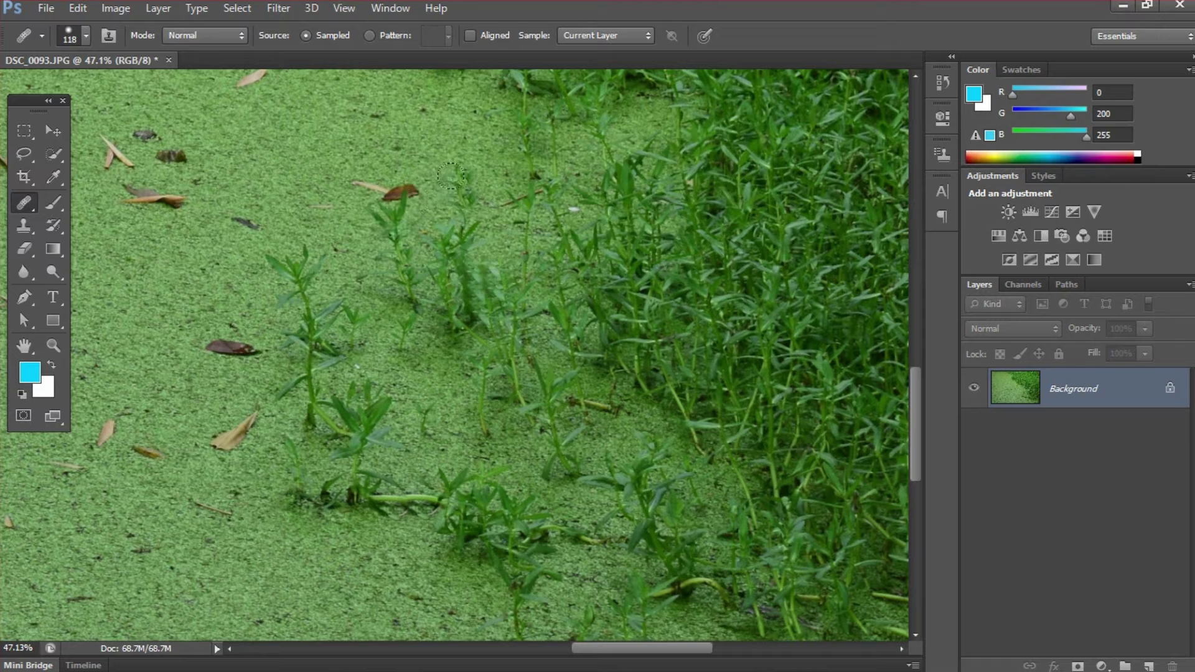
click(422, 188)
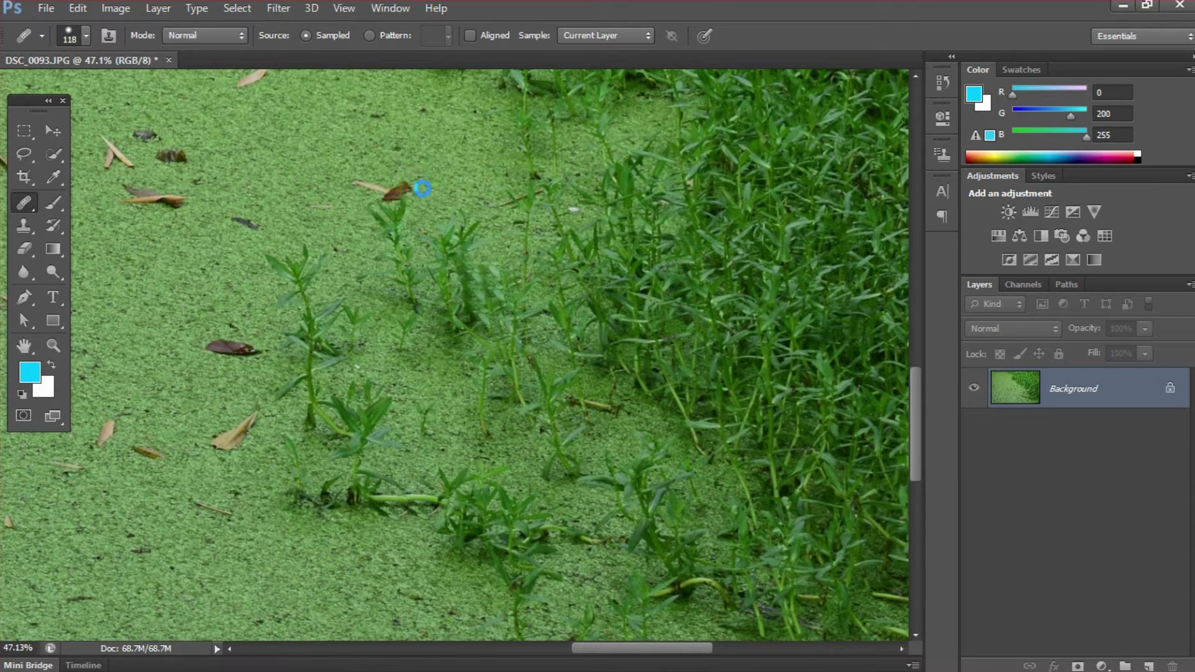
key(ctrl+alt+z)
click(384, 194)
key(ctrl+z)
click(393, 199)
key(ctrl+alt+z)
Sample clean duckweed and heal away the pale leaf left of the reed top and the thin brown twig near the reeds
alt+click(333, 182)
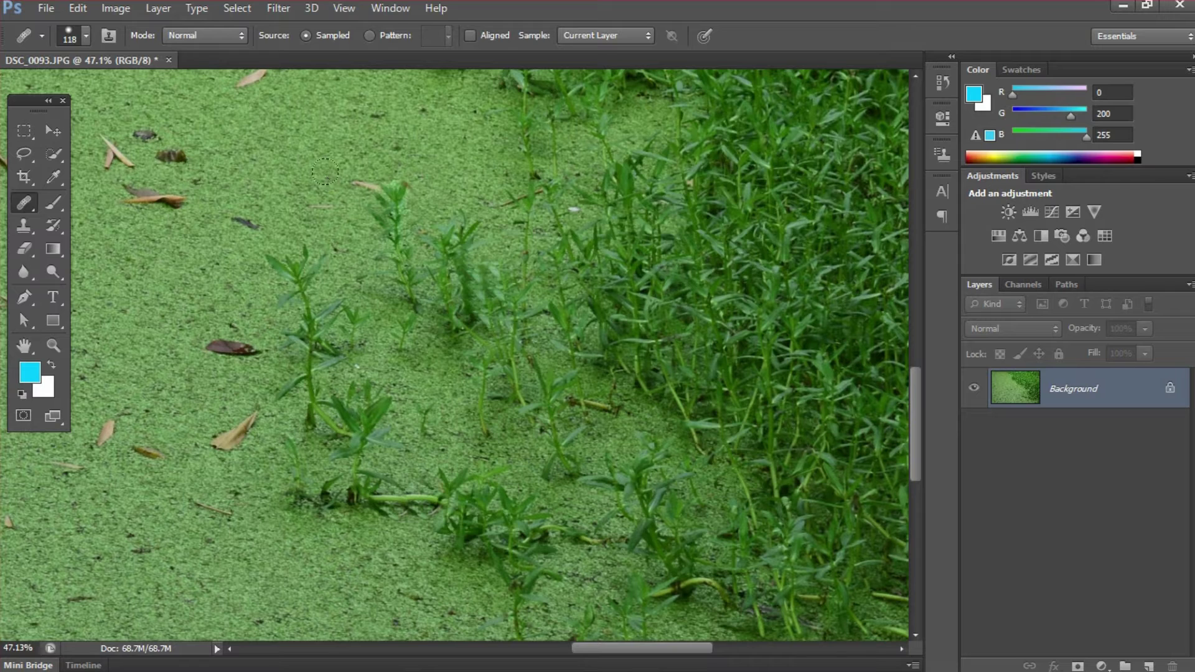
click(356, 180)
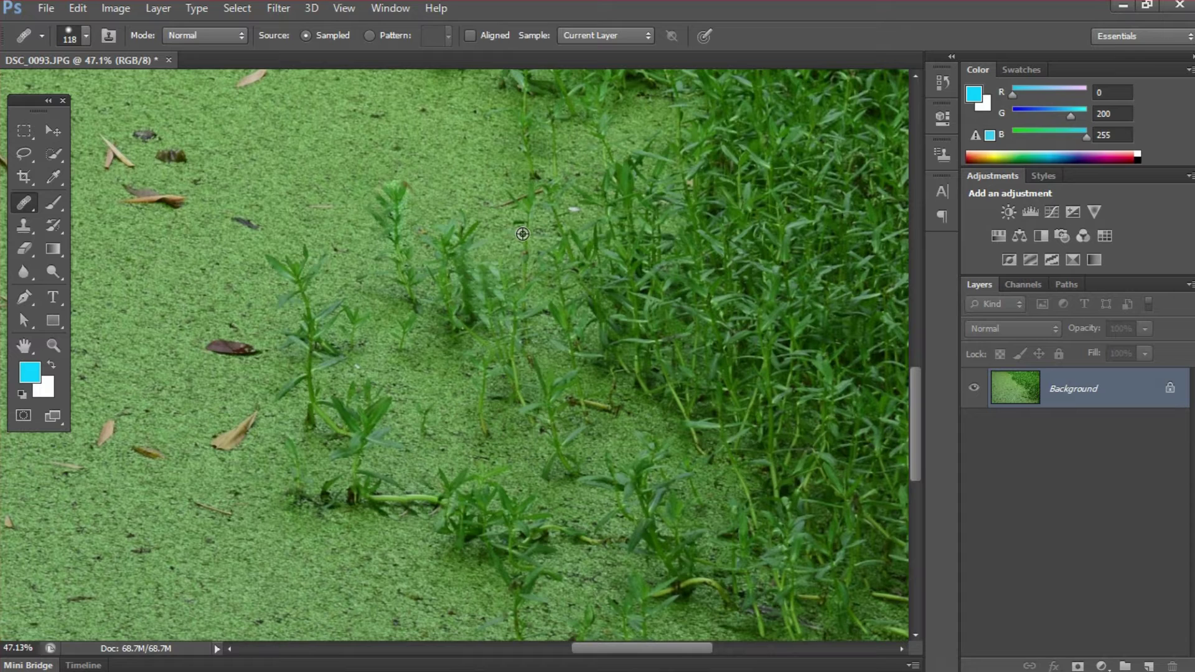
drag(510, 203, 532, 197)
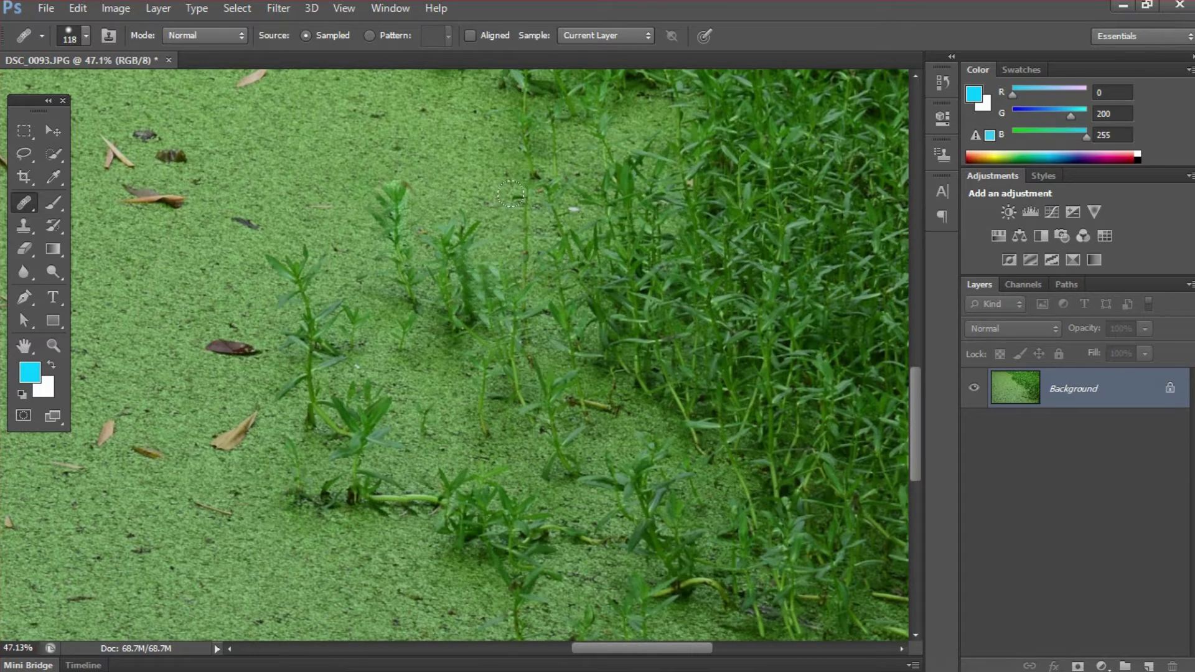
click(521, 201)
Sample clean duckweed and heal away the thin twig and the large tan leaf left of the reed cluster
drag(422, 338, 580, 341)
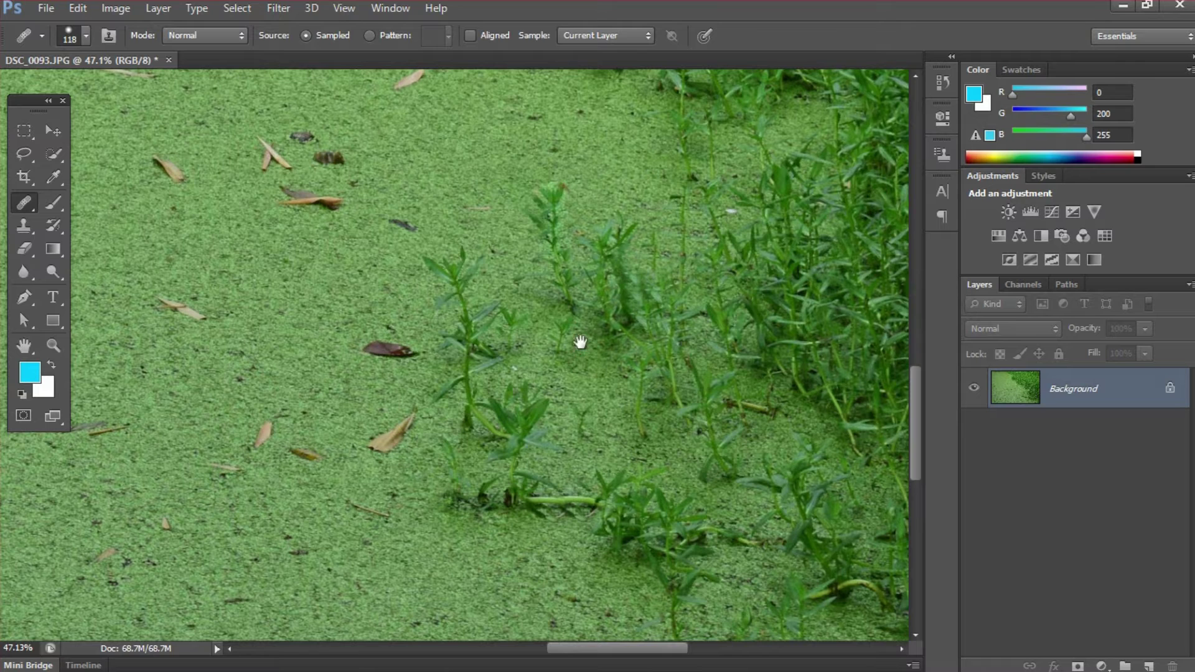
alt+click(378, 545)
drag(380, 518, 352, 507)
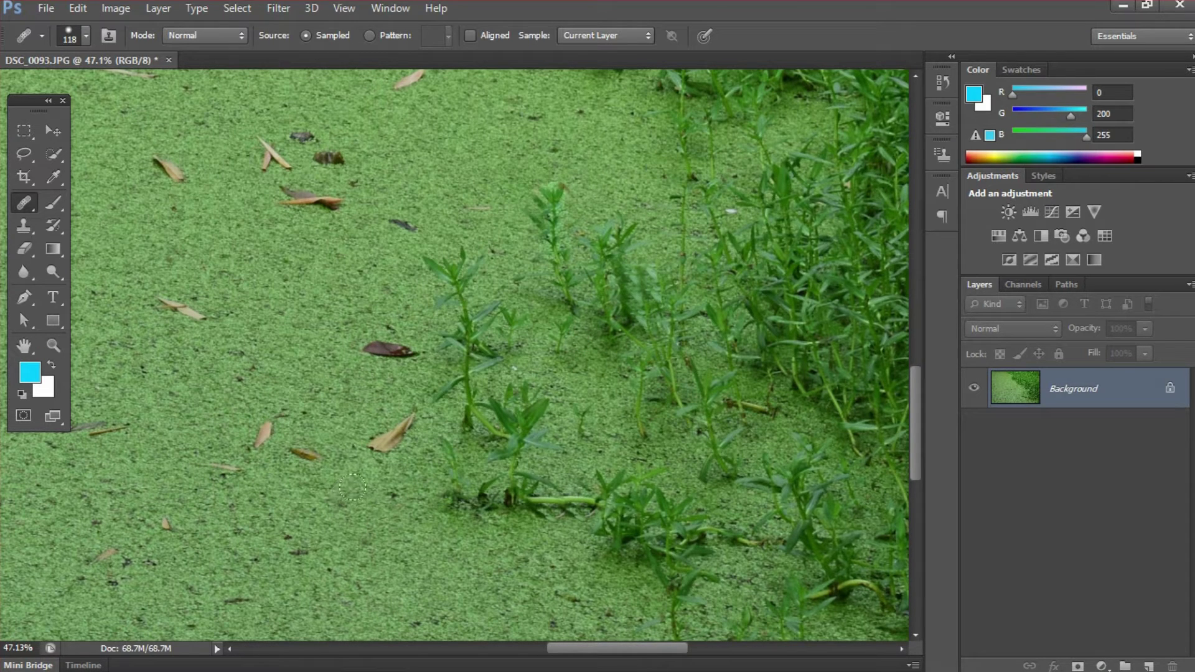
drag(372, 437, 401, 424)
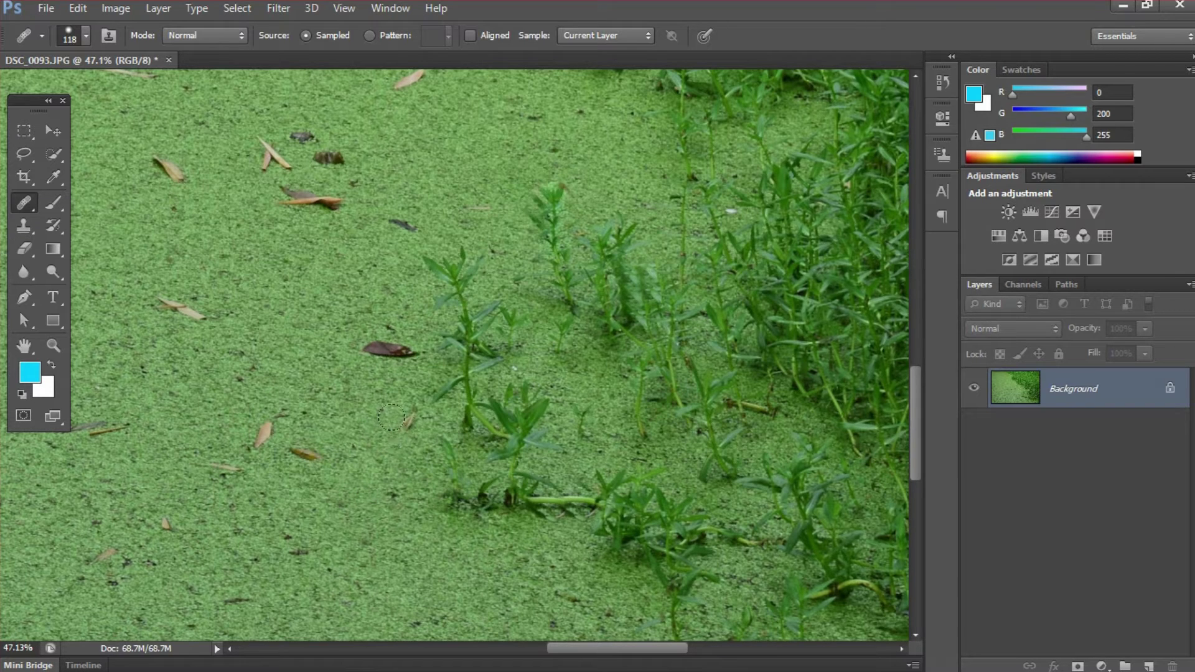
Heal away the dark brown leaf beside the tall reed on the open duckweed
drag(385, 367, 397, 357)
click(378, 352)
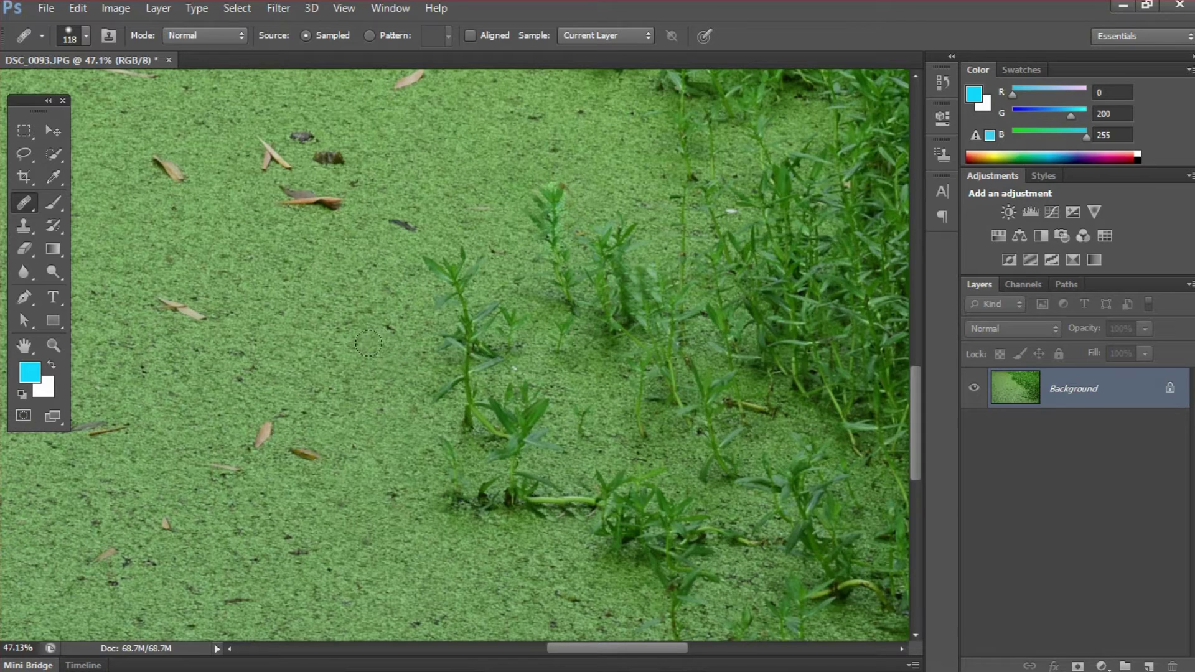
click(375, 352)
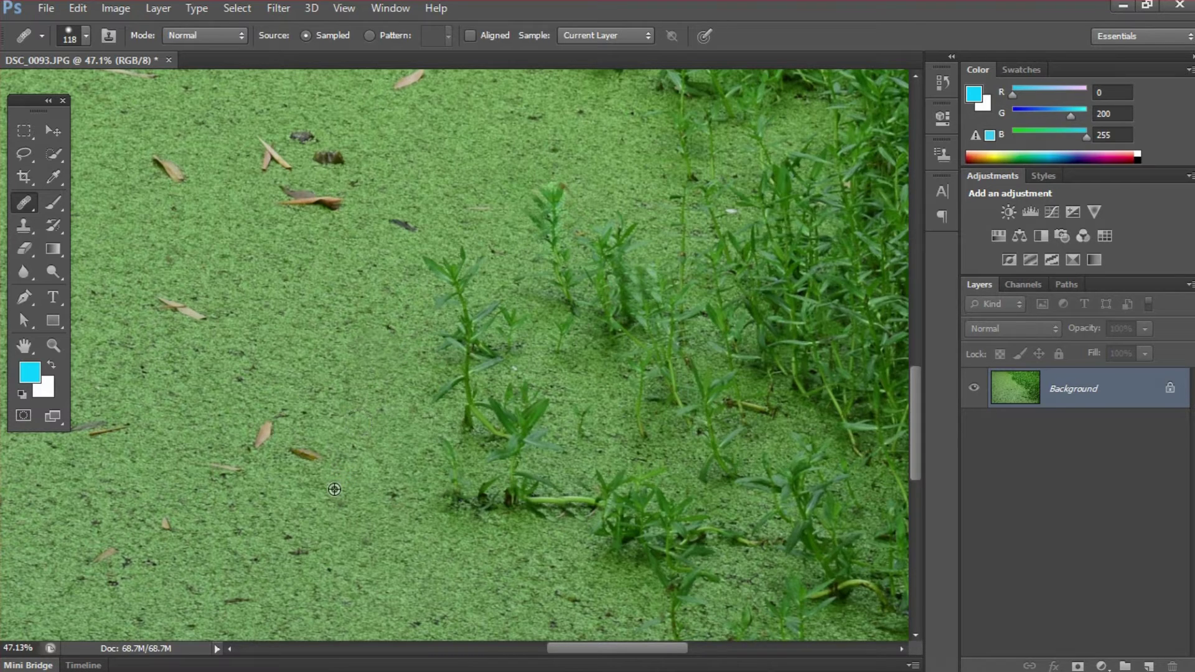
Heal away the small brown leaf, the upright tan leaf beside it and the thin pale leaf below
click(303, 455)
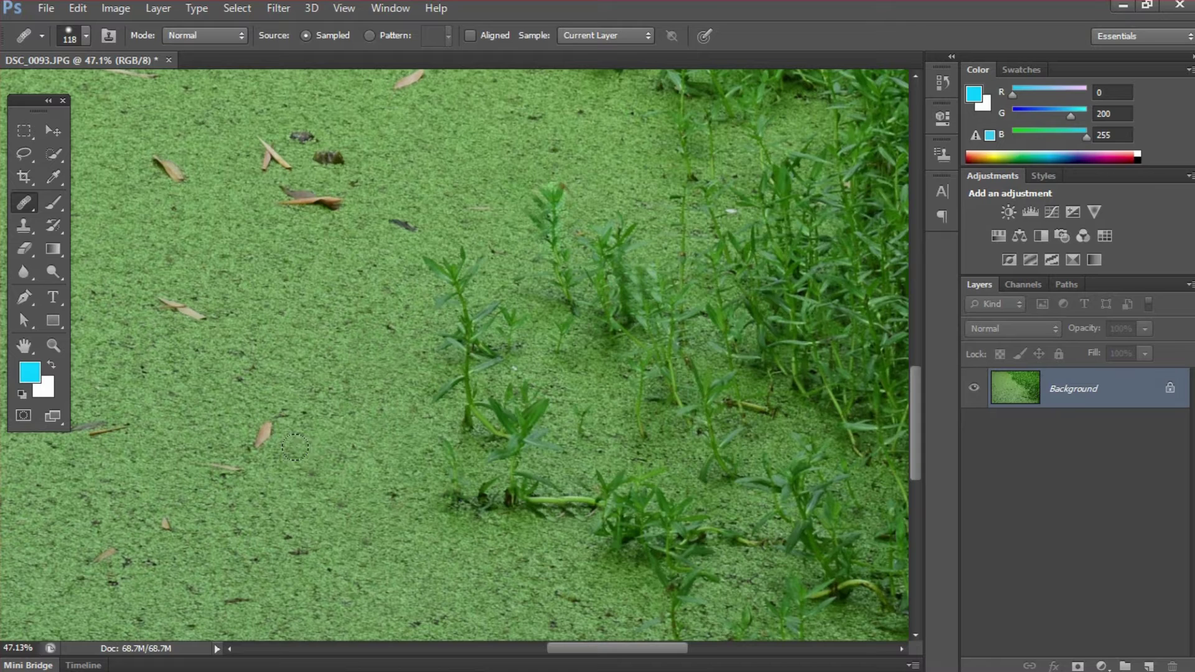
drag(255, 430, 266, 430)
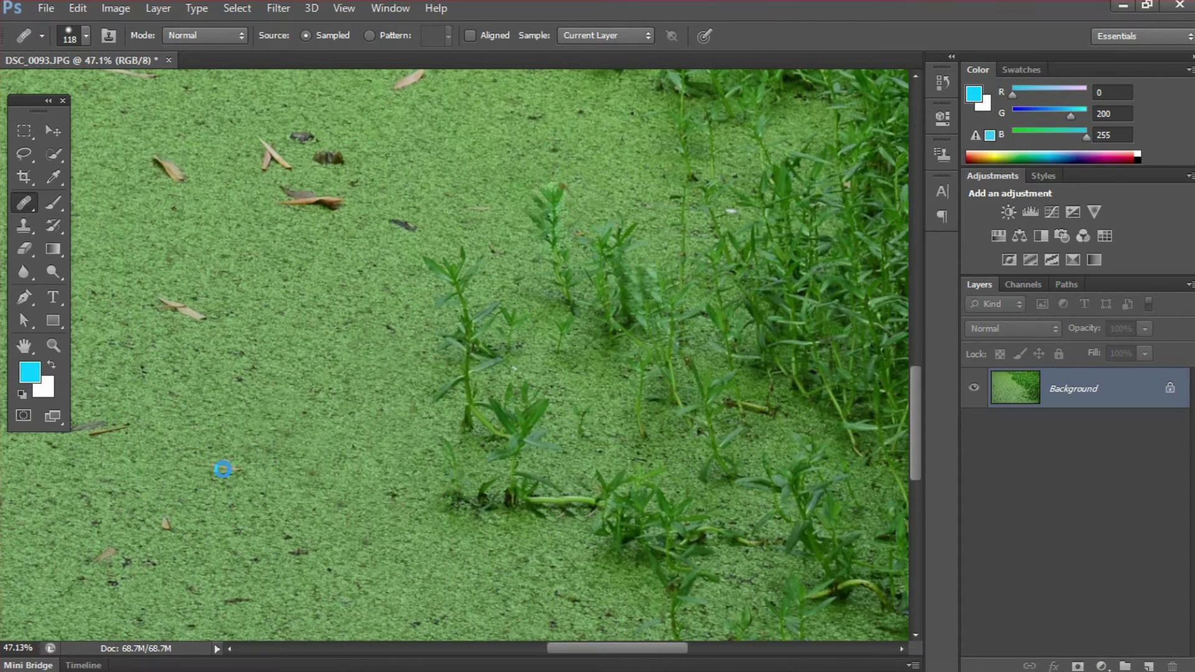
drag(212, 458, 235, 466)
Add a new empty layer above the Background and set the Healing Brush to sample Current & Below
drag(512, 272, 423, 460)
drag(405, 303, 462, 349)
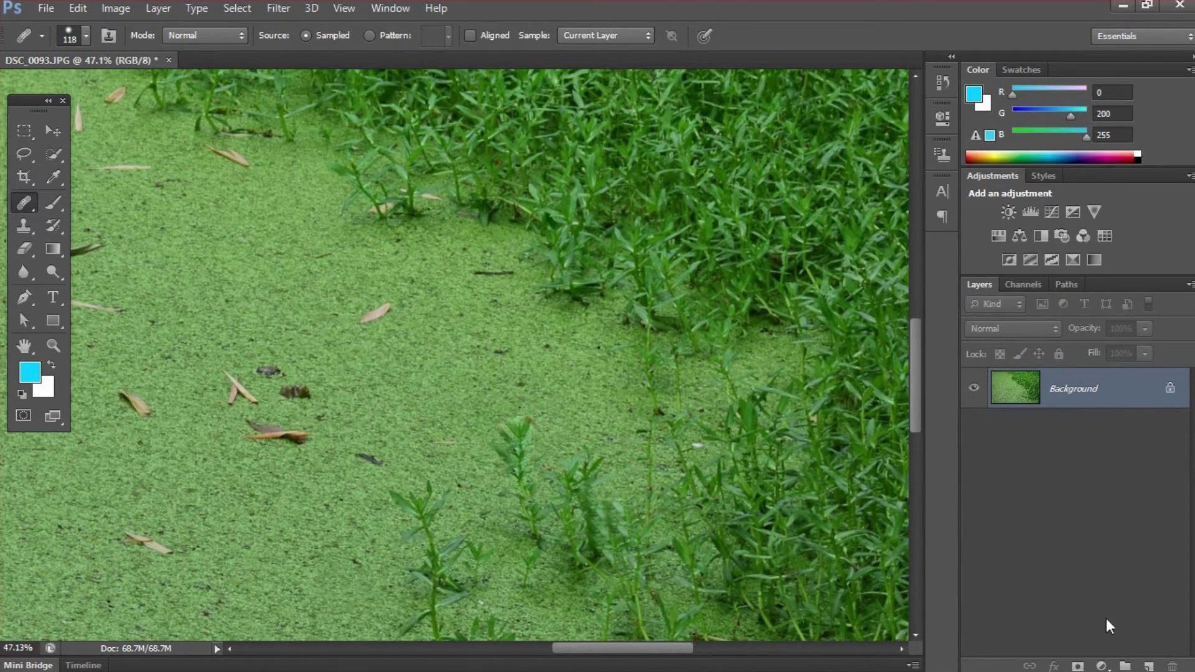
click(1146, 665)
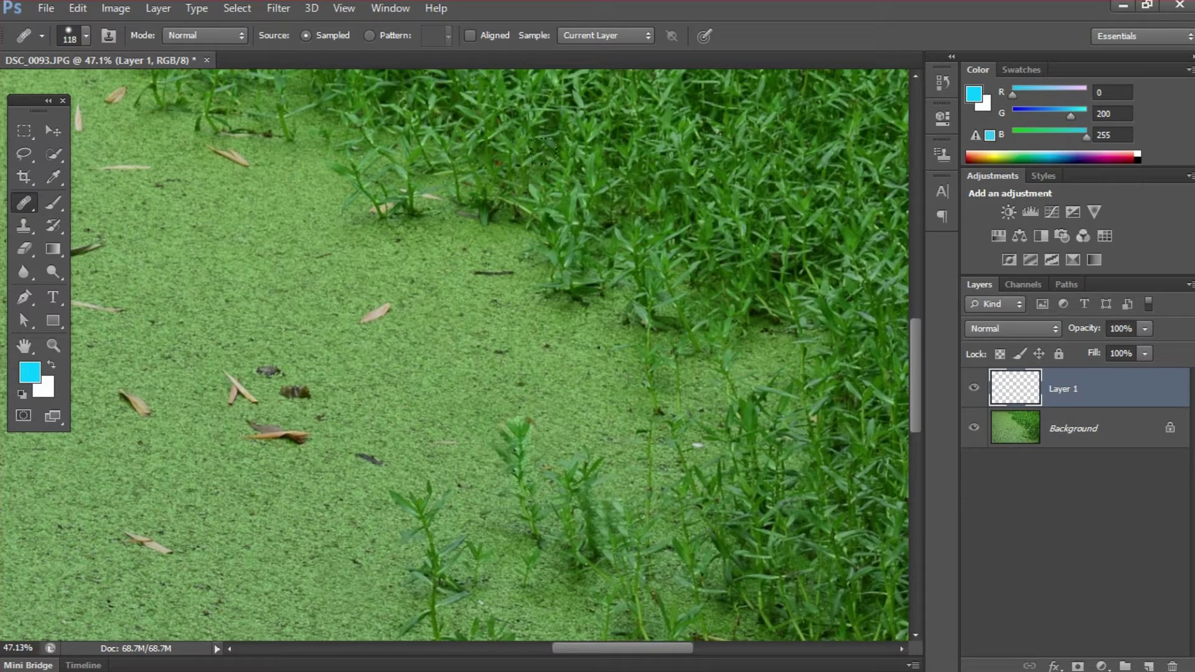
click(611, 35)
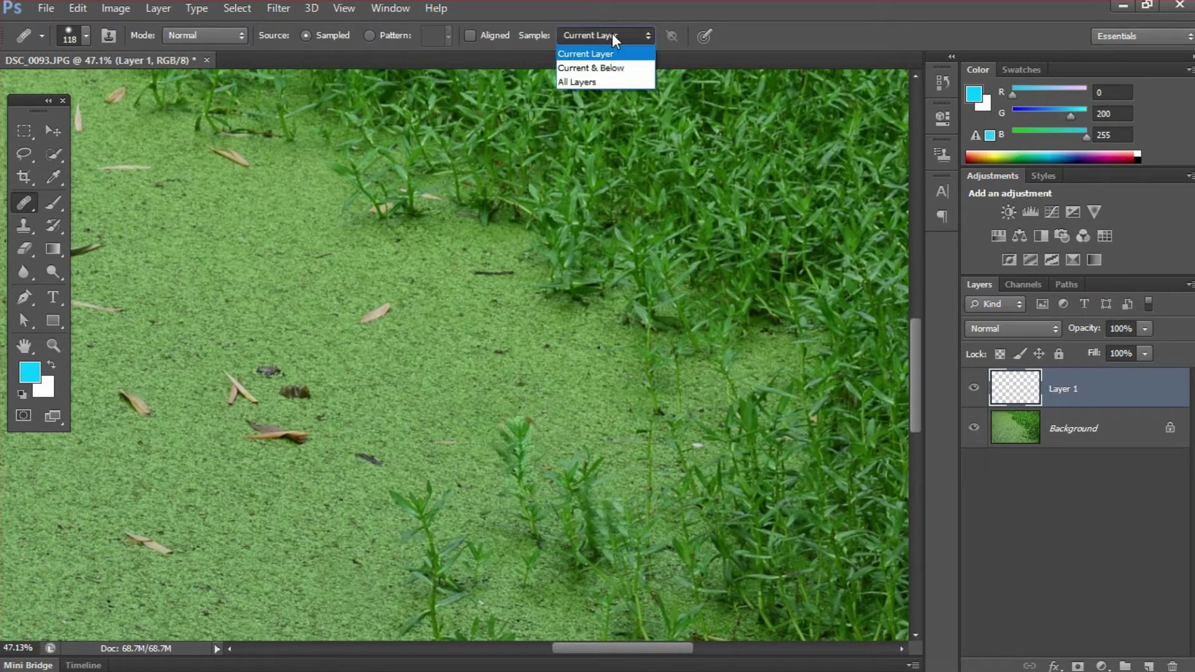
click(611, 75)
mouse_move(434, 331)
mouse_down()
mouse_move(507, 325)
mouse_move(515, 368)
mouse_up()
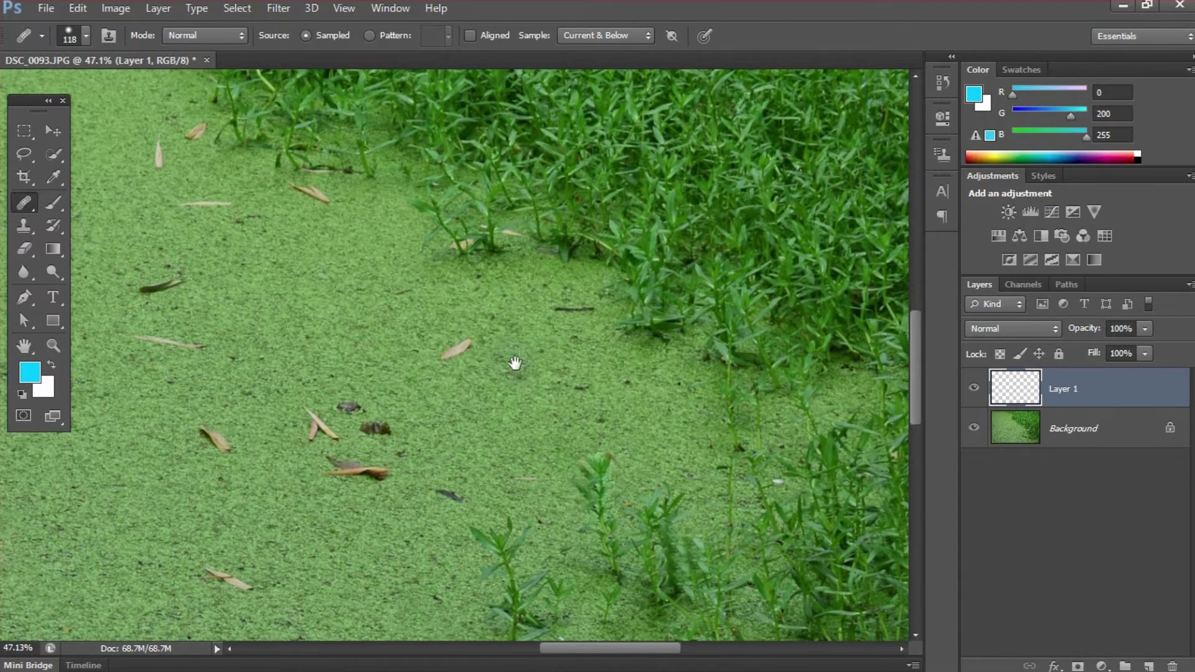
Sample clean duckweed and heal away the two tan leaves at the base of the plants along the reed edge
alt+click(504, 235)
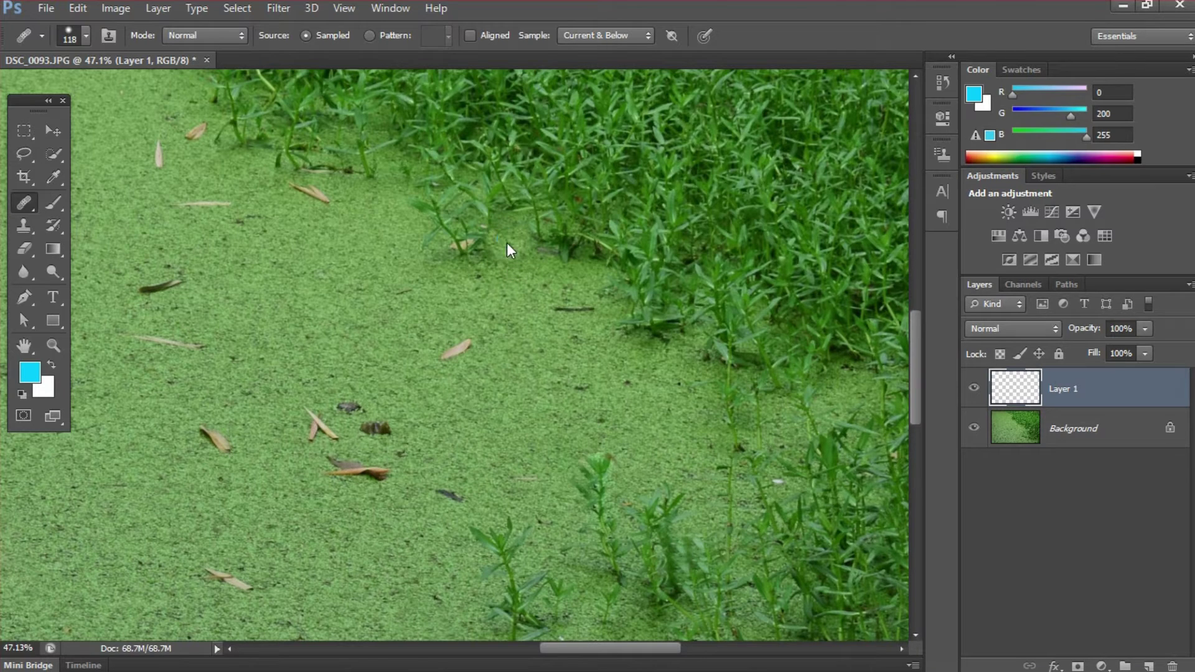
alt+click(479, 266)
click(461, 242)
click(472, 252)
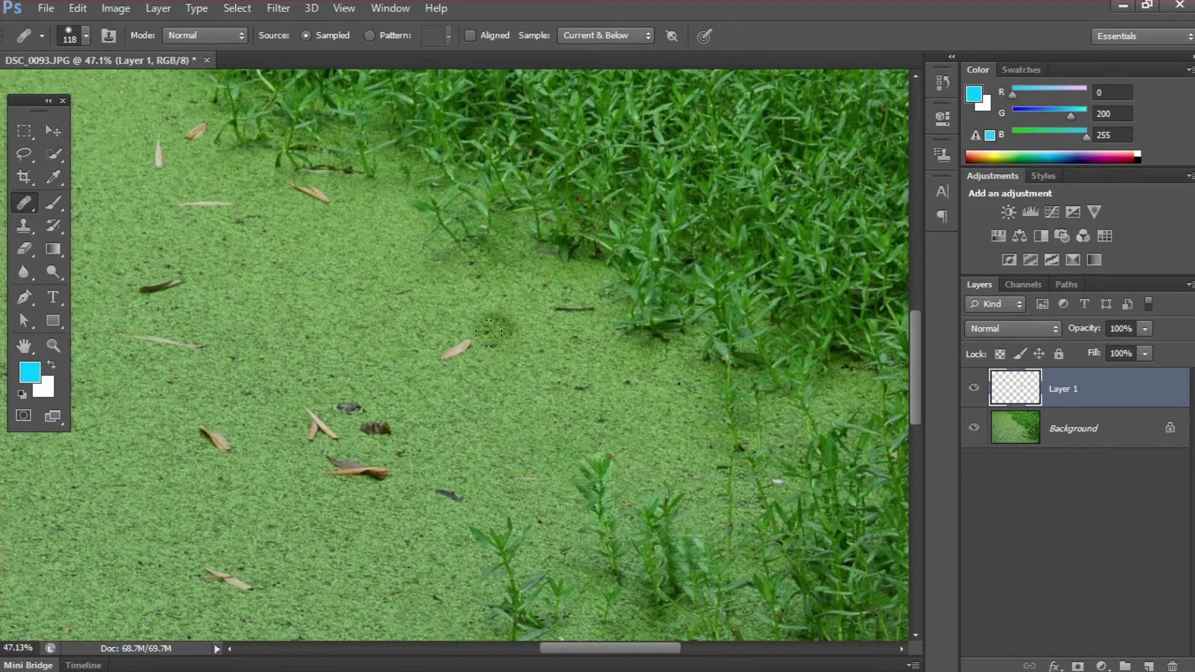
Heal away the lone tan leaf on the open duckweed and the thin dark twig near the reeds
alt+click(497, 355)
click(456, 343)
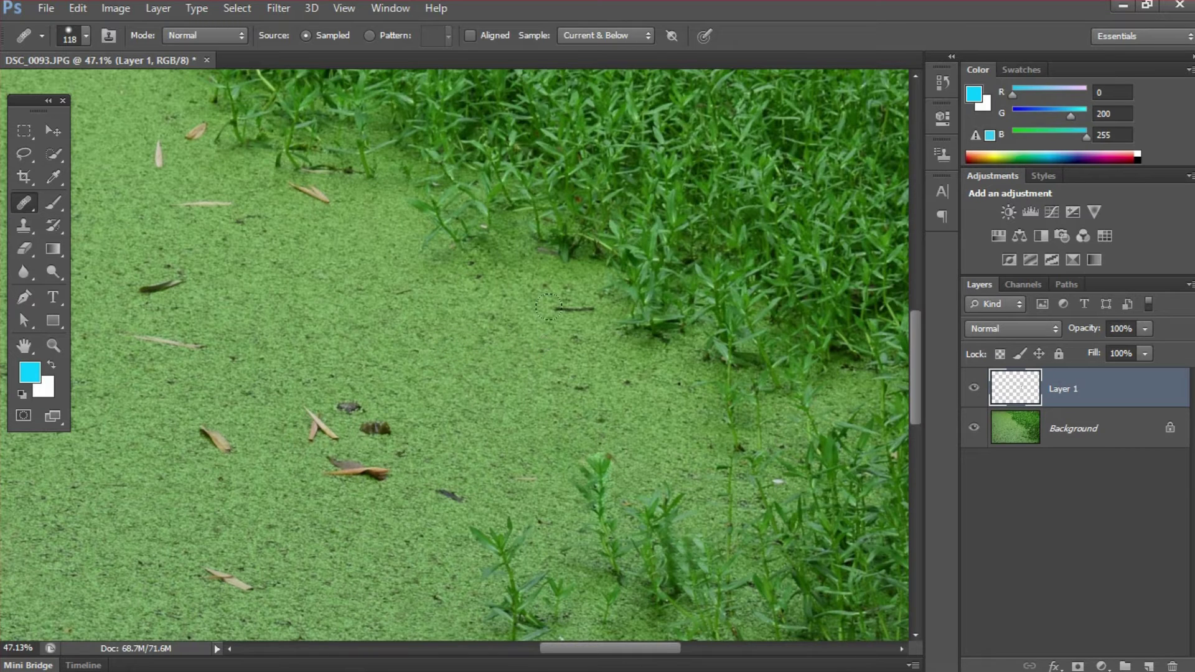
drag(559, 307, 584, 309)
Heal away the cluster of brown leaves and dark debris, plus the tan leaf and thin pale leaf farther up the pond
mouse_move(444, 471)
mouse_down()
mouse_move(451, 495)
mouse_move(436, 478)
mouse_up()
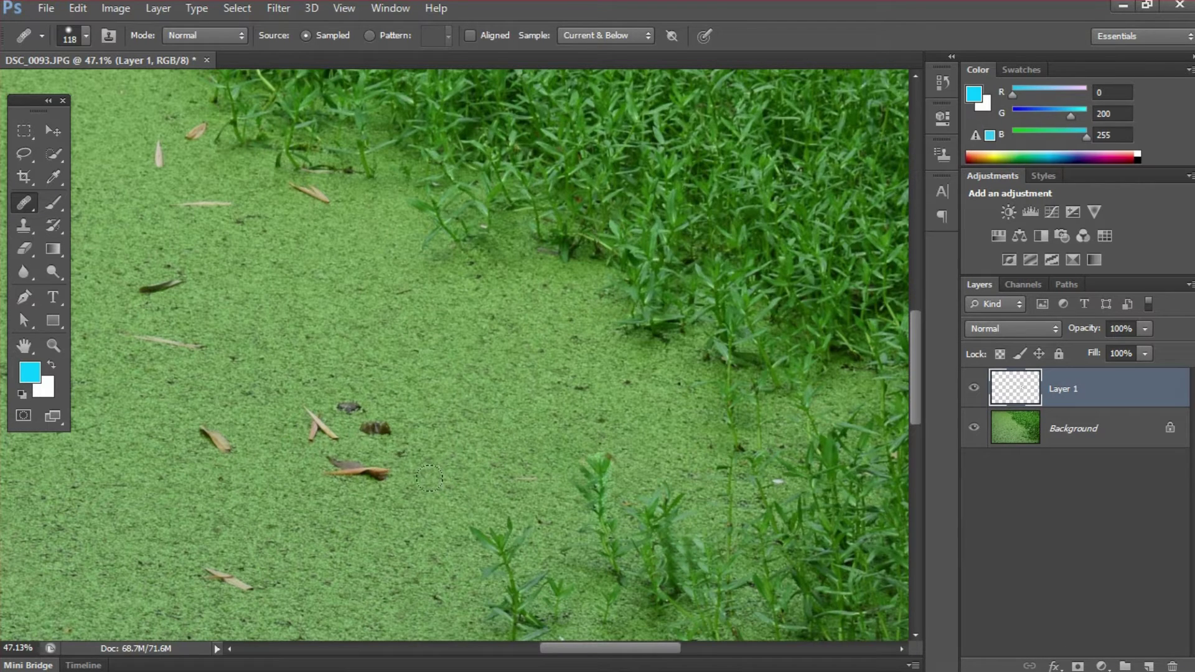
mouse_move(376, 475)
mouse_down()
mouse_move(333, 463)
mouse_move(344, 474)
mouse_move(363, 421)
mouse_move(338, 402)
mouse_move(342, 422)
mouse_move(305, 417)
mouse_move(332, 435)
mouse_up()
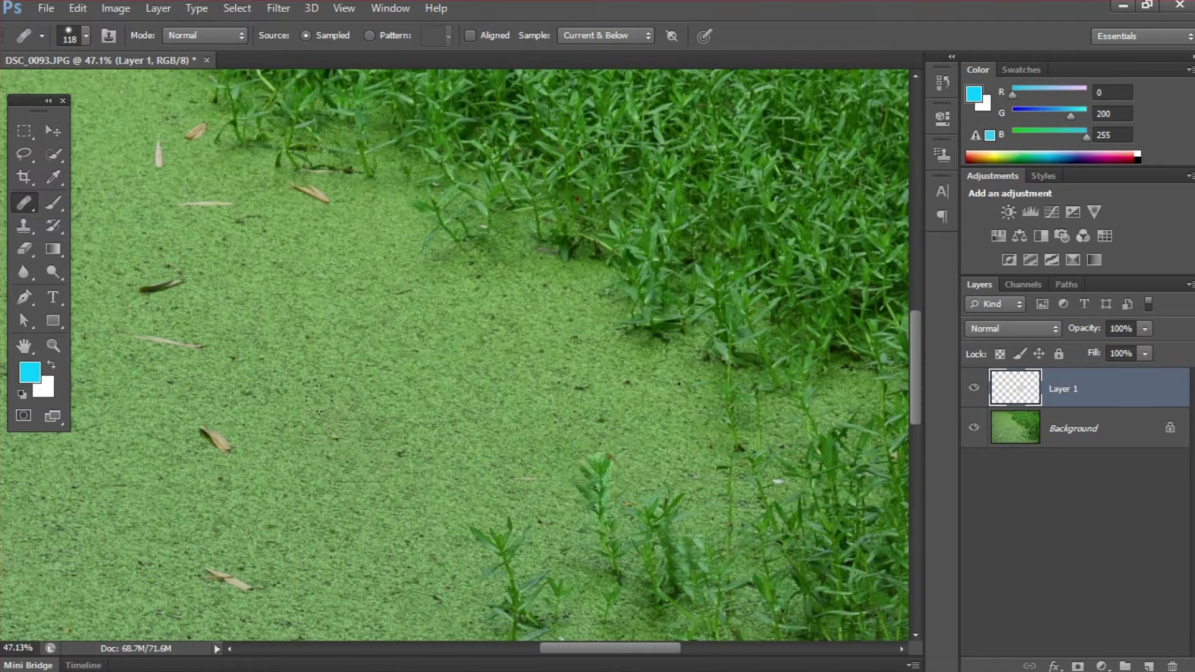
alt+click(334, 252)
drag(322, 202, 301, 188)
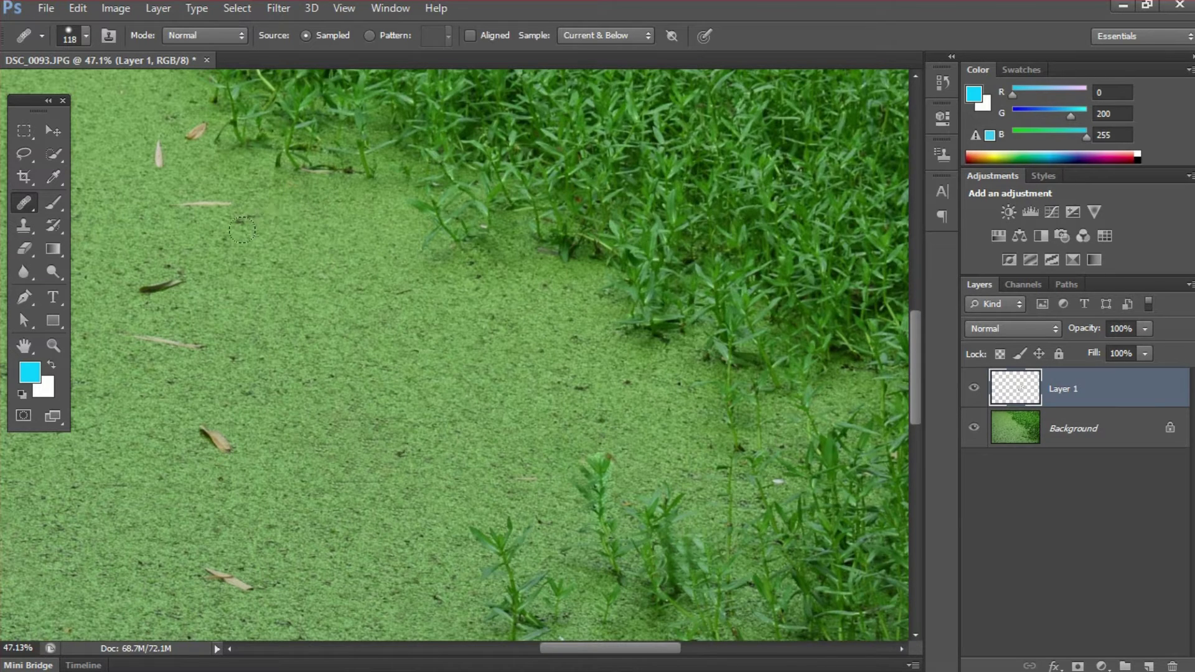
mouse_move(231, 210)
mouse_down()
mouse_move(241, 217)
mouse_move(188, 209)
mouse_up()
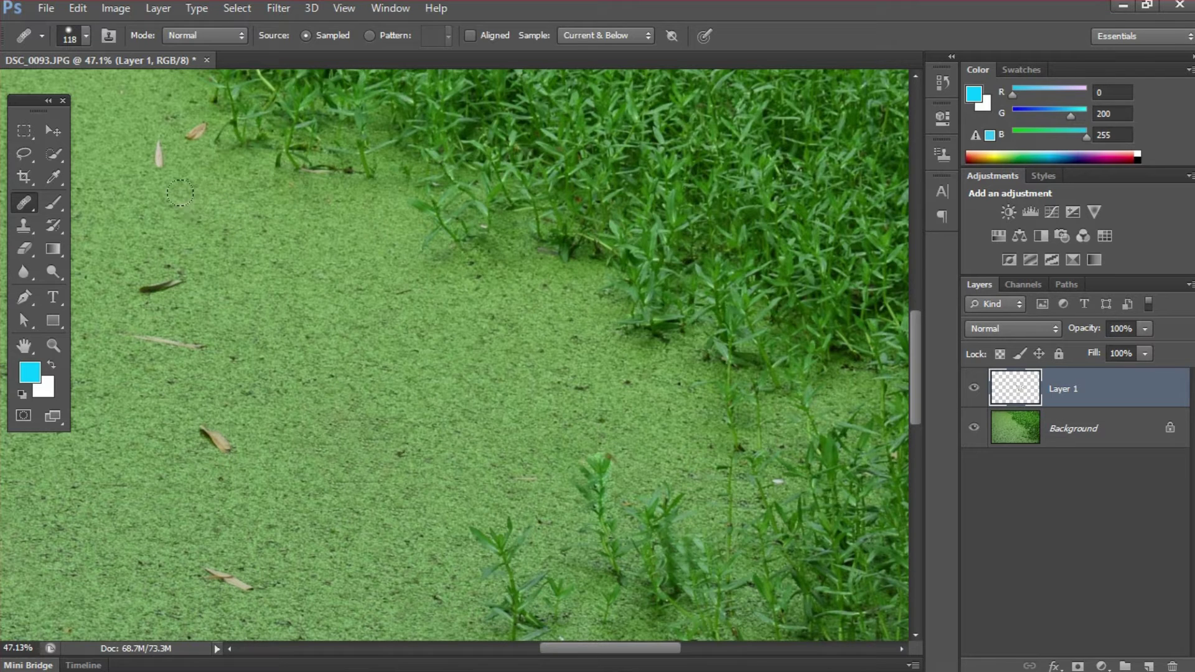
Hide and reshow Layer 1 to compare the healed duckweed with the original photo
drag(255, 168, 359, 269)
drag(648, 367, 605, 314)
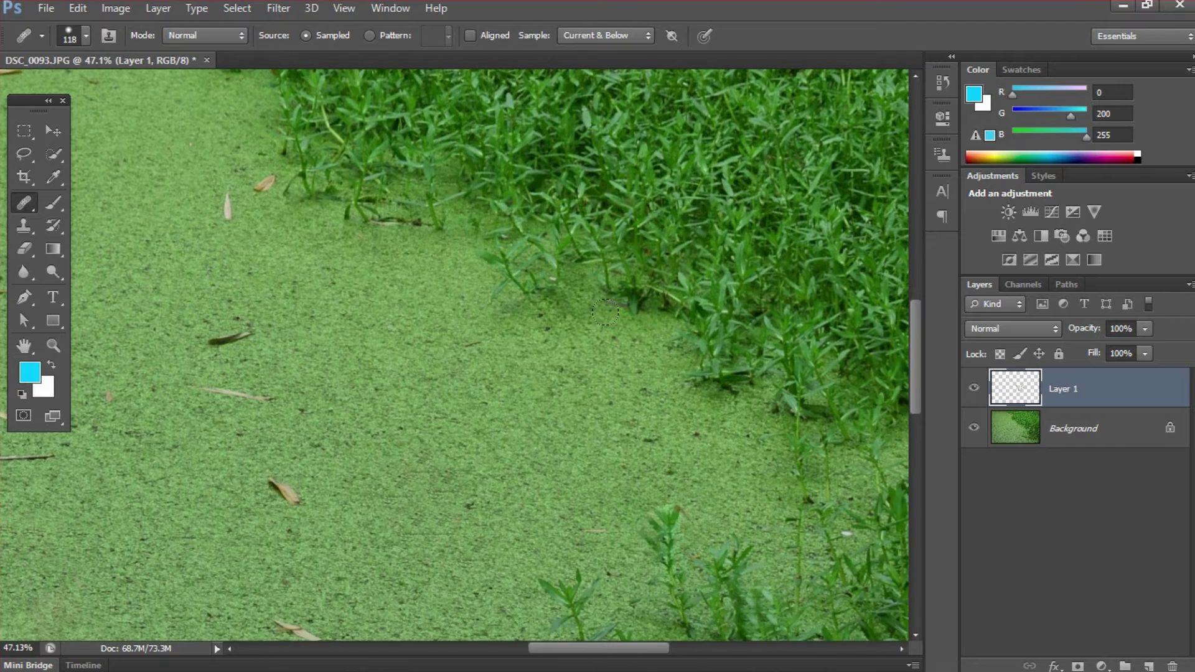
click(974, 390)
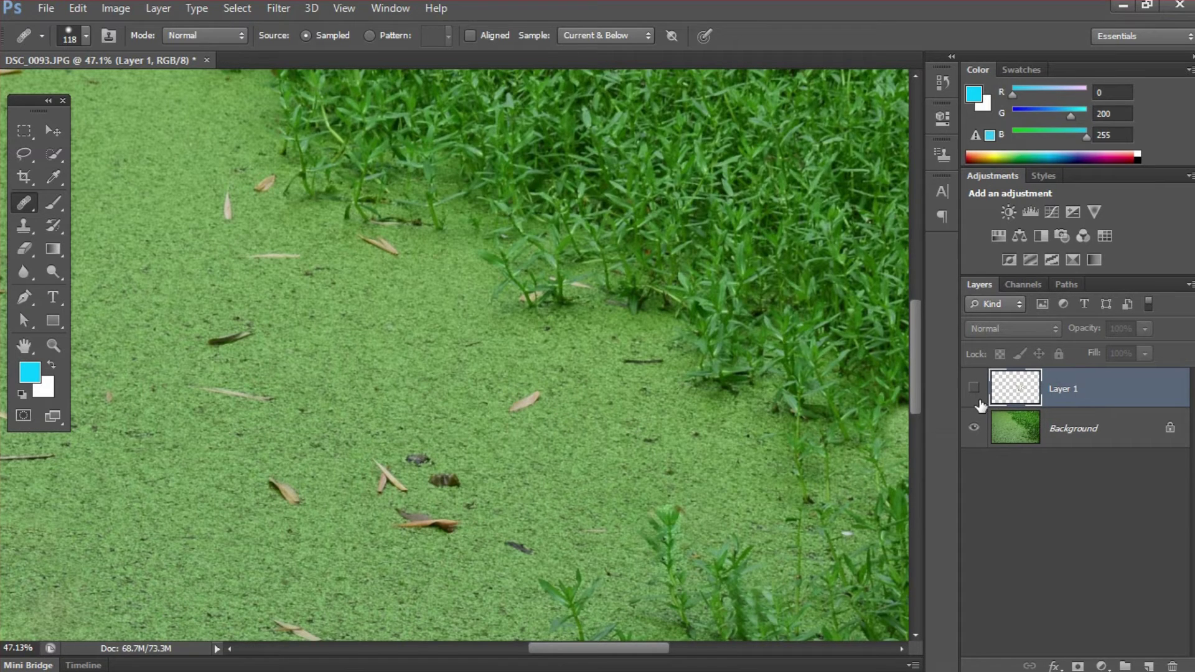
click(974, 388)
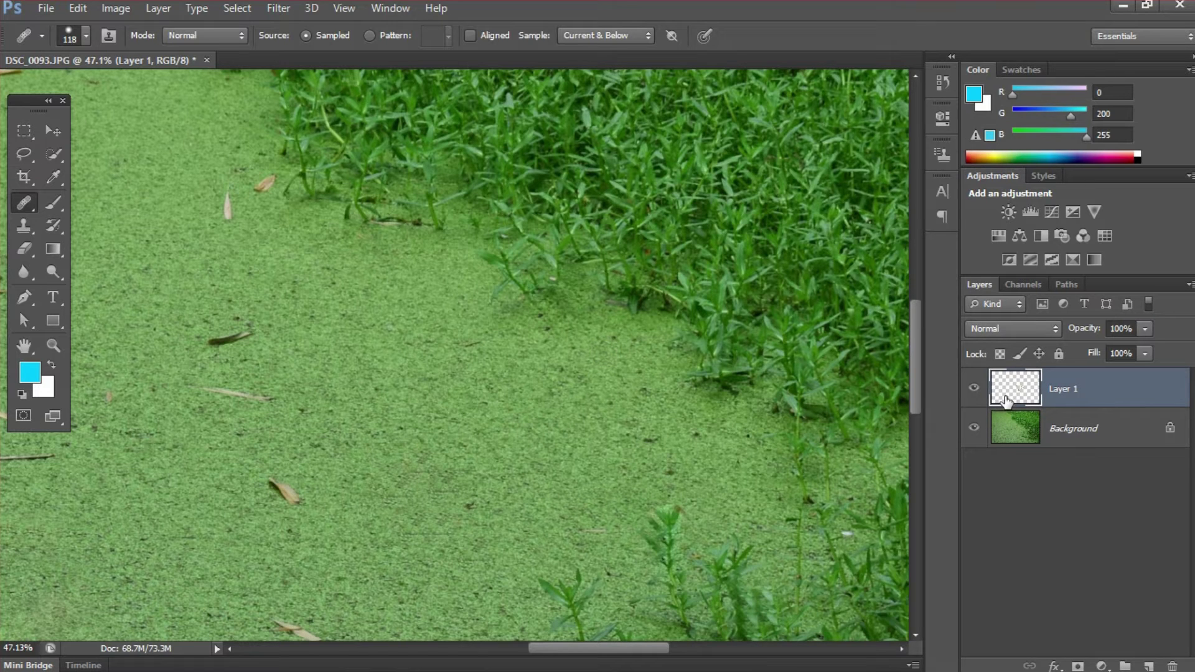
Sample clean duckweed and heal away the small tan leaf just outside the reed edge
drag(427, 296, 545, 383)
click(423, 350)
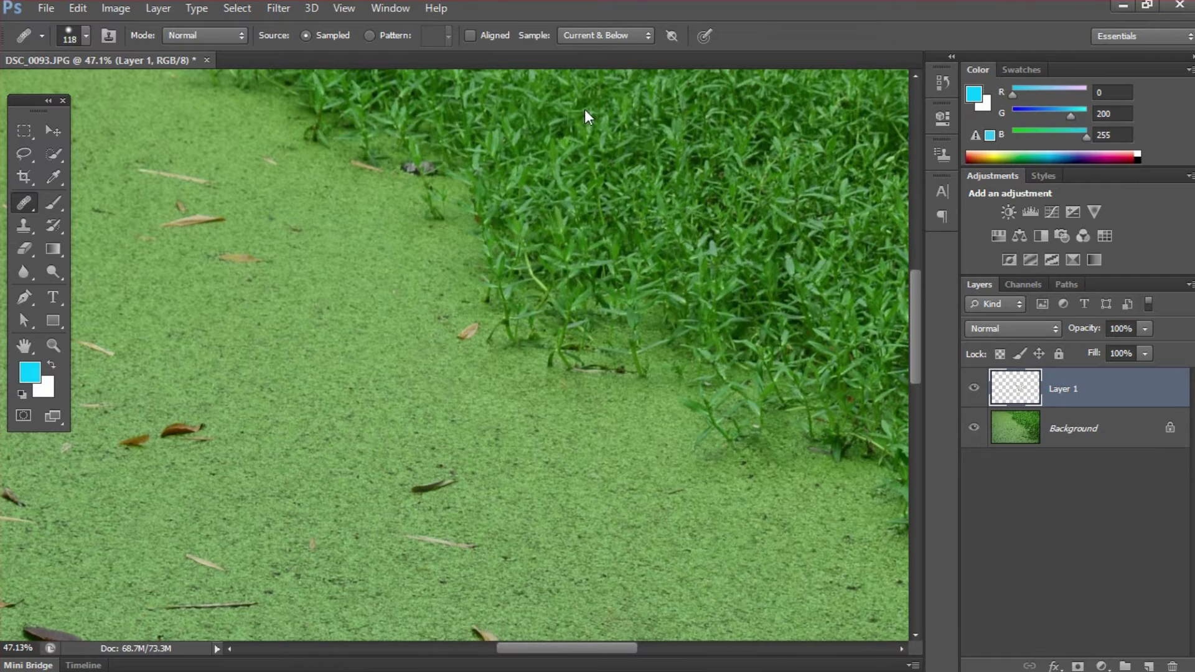
alt+click(460, 374)
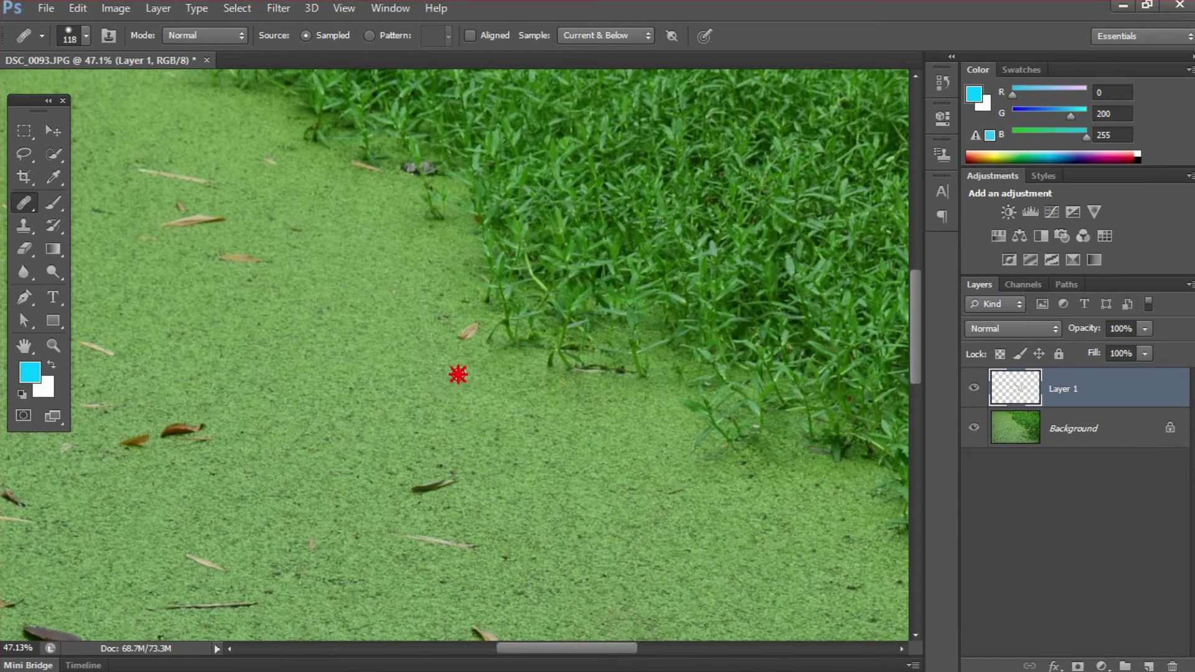
click(463, 338)
Heal away the small orange leaf and the grey debris beside it at the reed edge farther up the pond
mouse_move(392, 339)
mouse_down()
mouse_move(483, 409)
mouse_move(498, 458)
mouse_up()
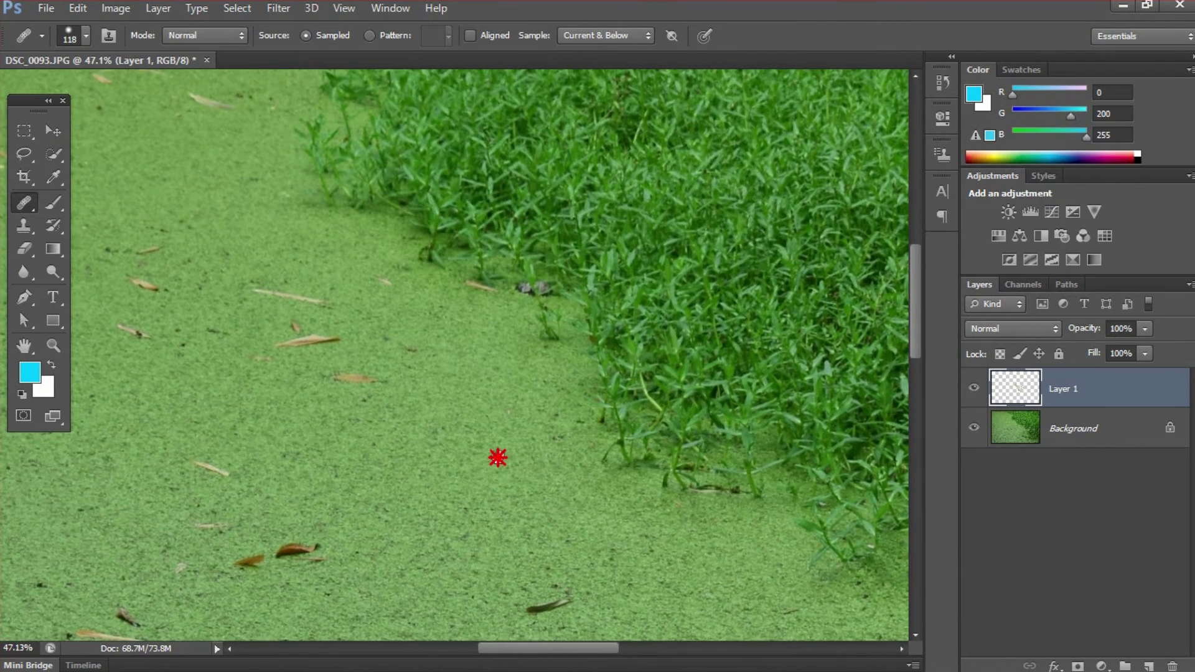
drag(496, 392, 516, 428)
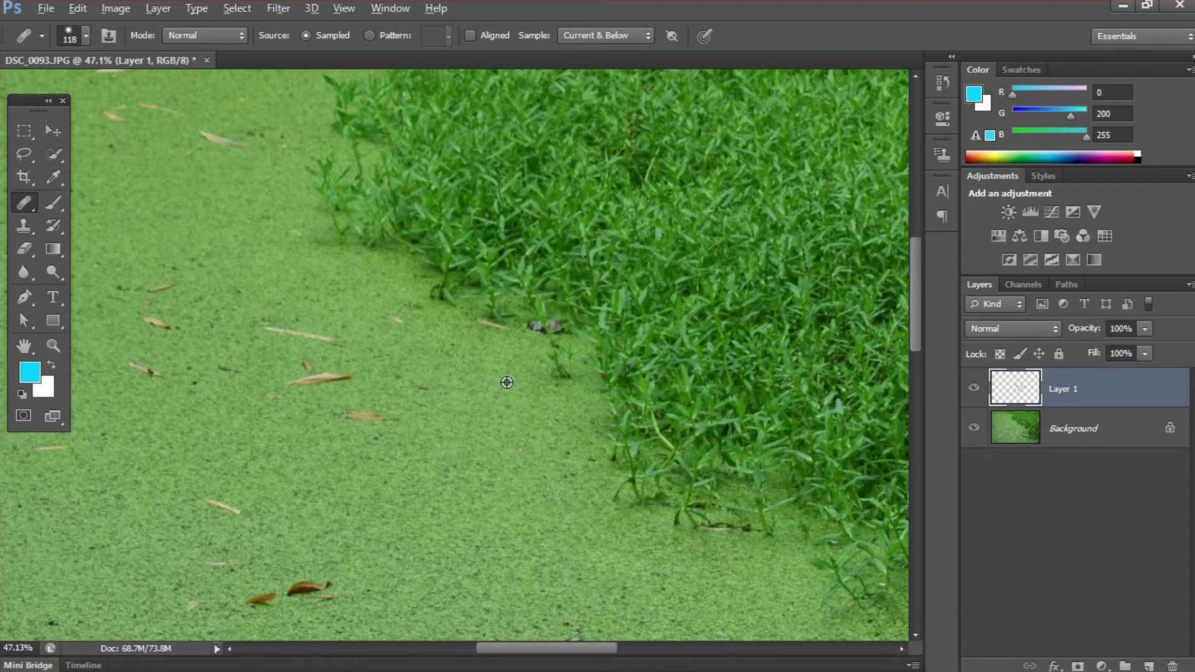
drag(498, 334, 488, 333)
drag(539, 375, 546, 328)
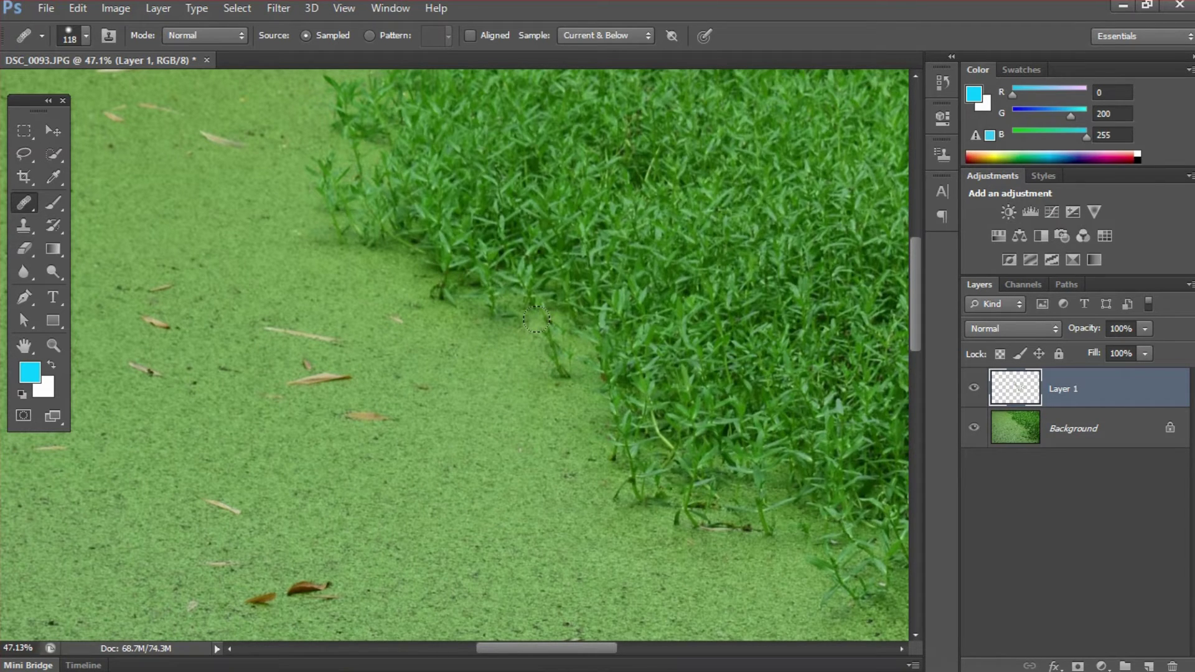
click(543, 338)
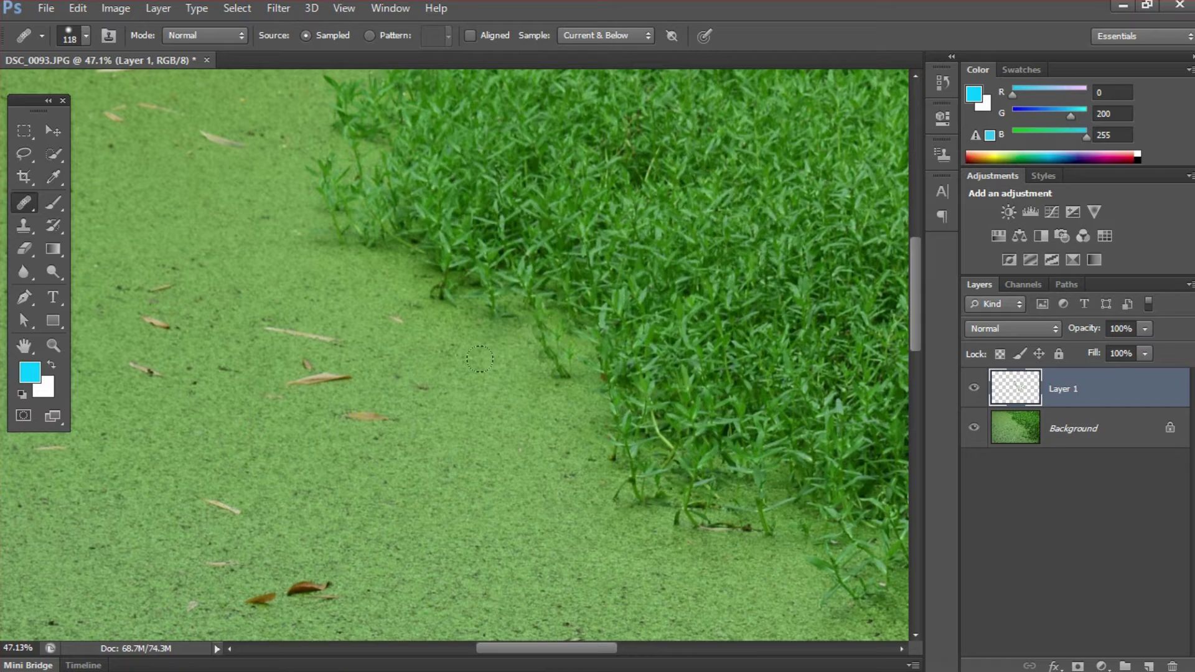
Heal away the two orange-tan leaves and the small brown fragments around them on the open duckweed
drag(419, 369, 438, 387)
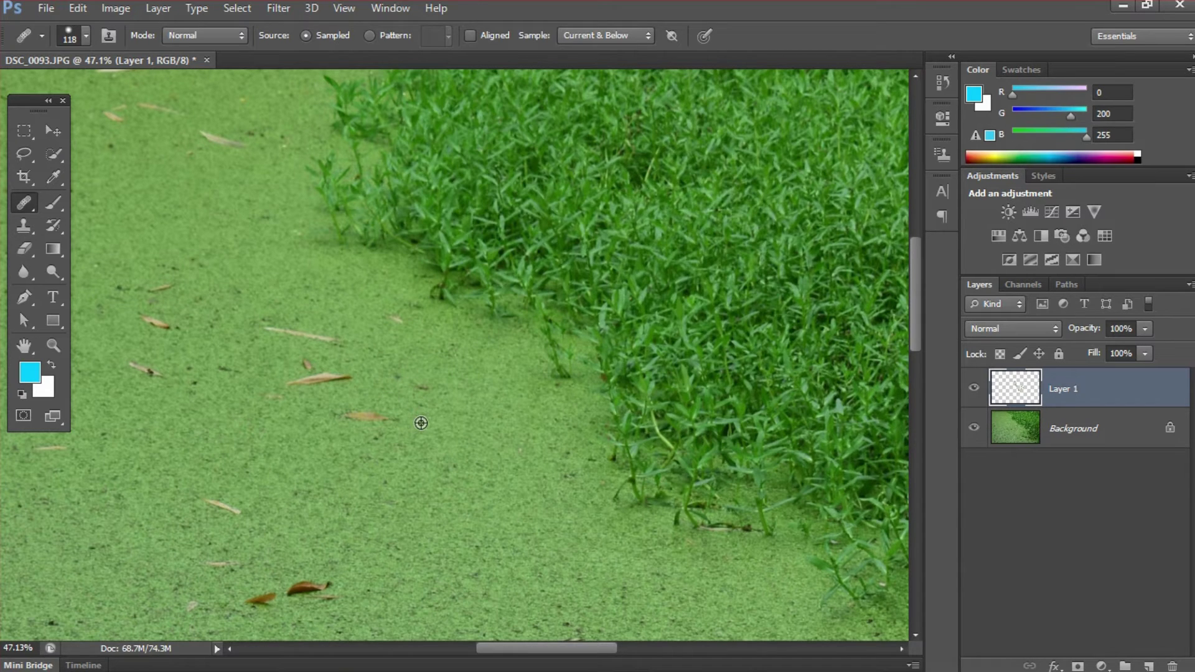
click(359, 413)
click(421, 389)
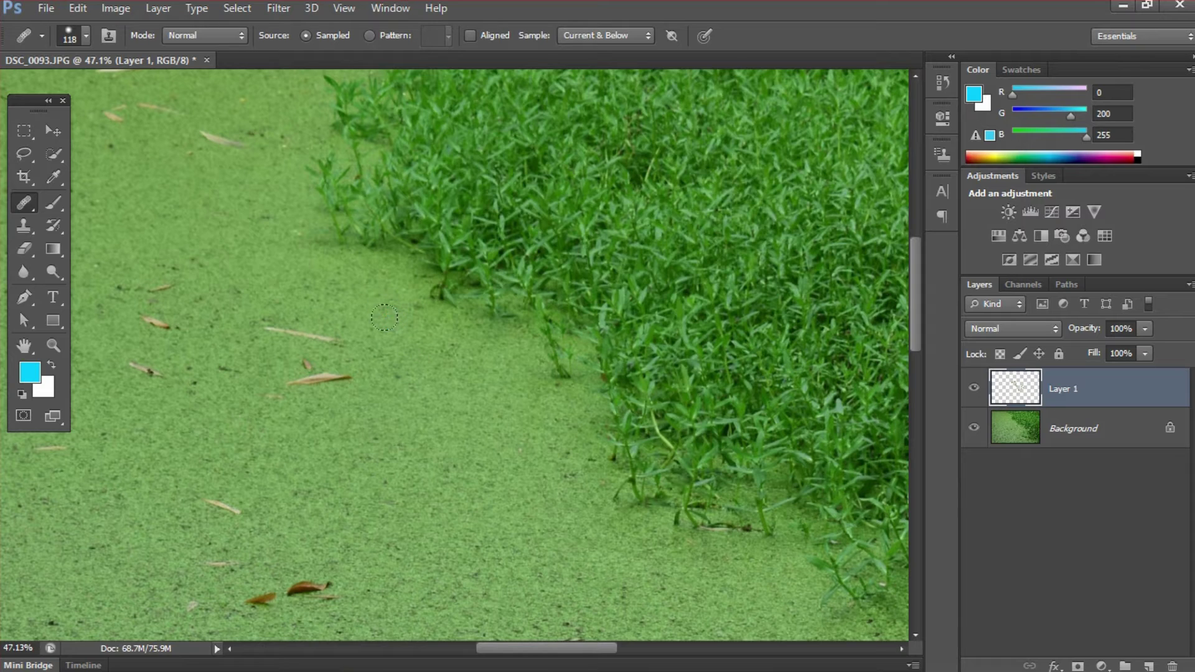
click(332, 378)
drag(308, 367, 298, 381)
click(274, 399)
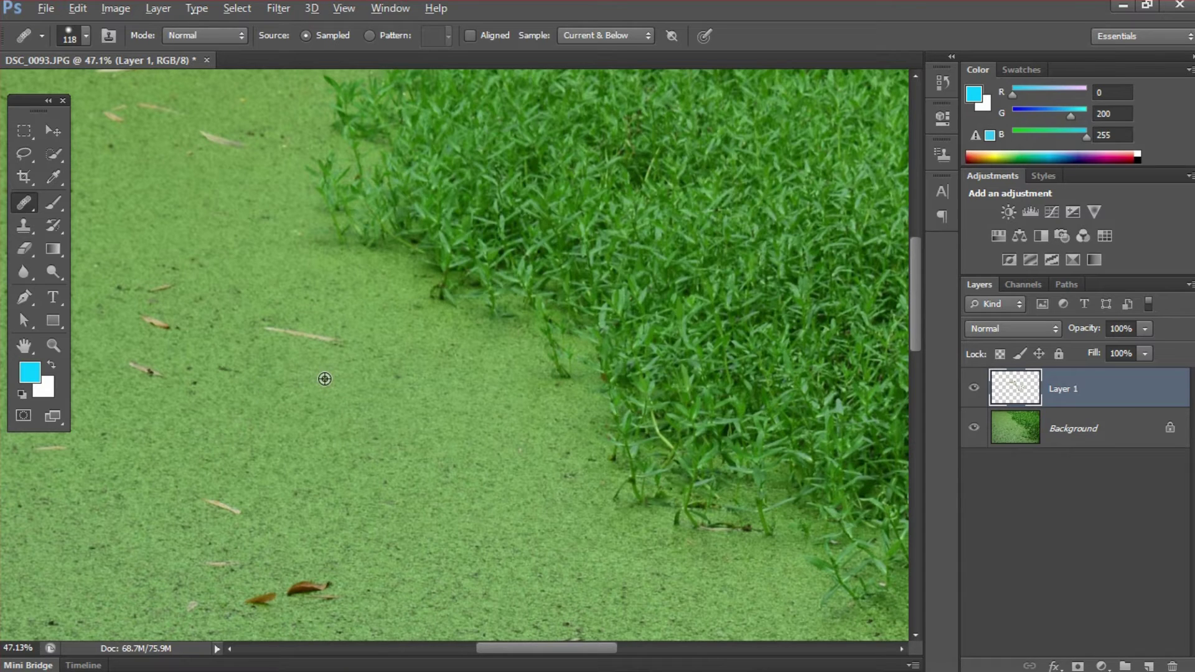
Heal away the long thin pale twig and touch up the dark speck beside it
click(320, 333)
click(298, 328)
click(272, 323)
click(237, 363)
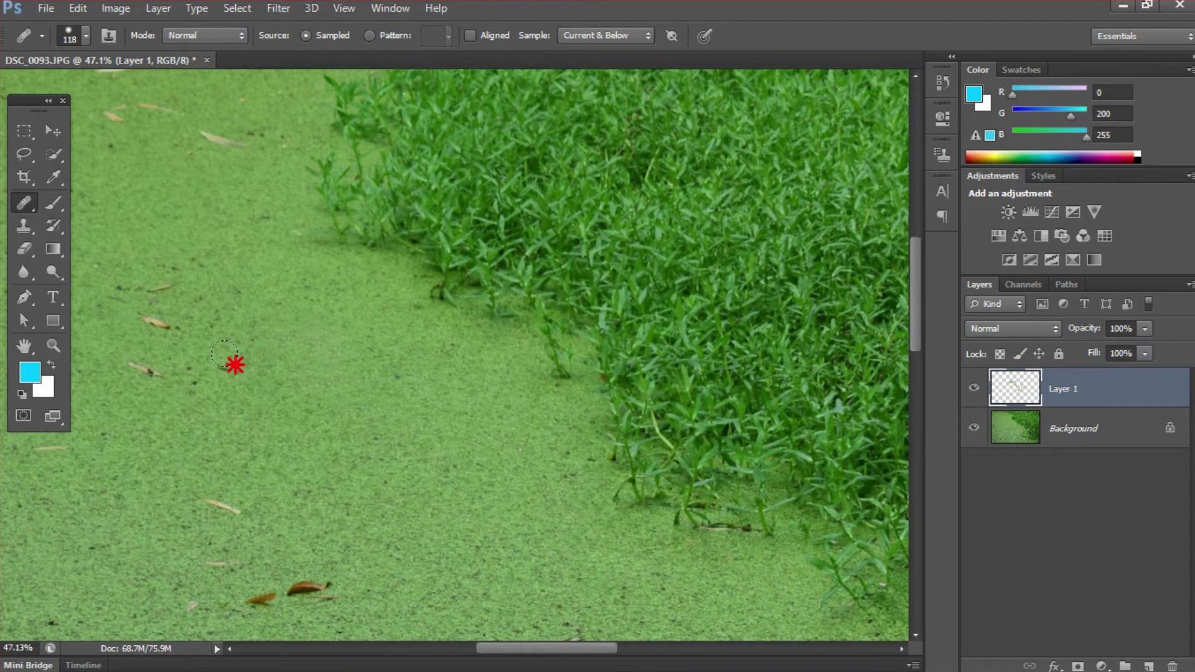
Heal away the three small brown leaves grouped on the duckweed away from the reeds
click(144, 366)
click(145, 372)
click(147, 361)
click(154, 324)
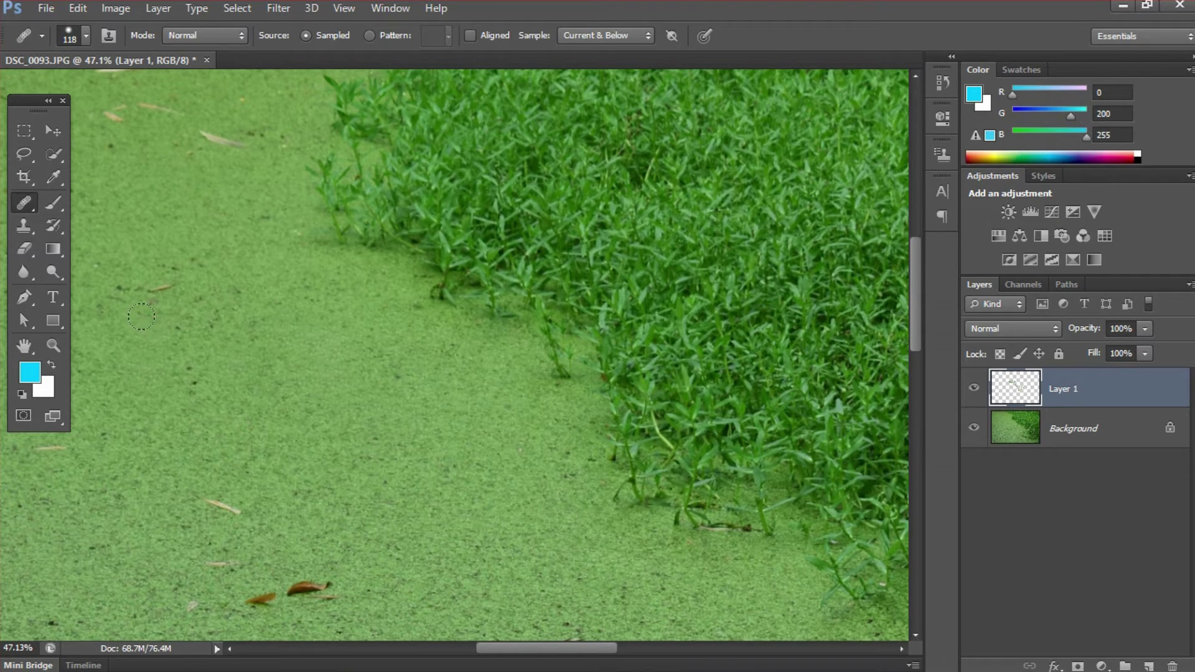
click(176, 330)
click(150, 280)
Heal away the pale leaves on the upper duckweed and the thin tan twig near the reed edge
mouse_move(345, 359)
mouse_down()
mouse_move(390, 394)
mouse_move(397, 430)
mouse_up()
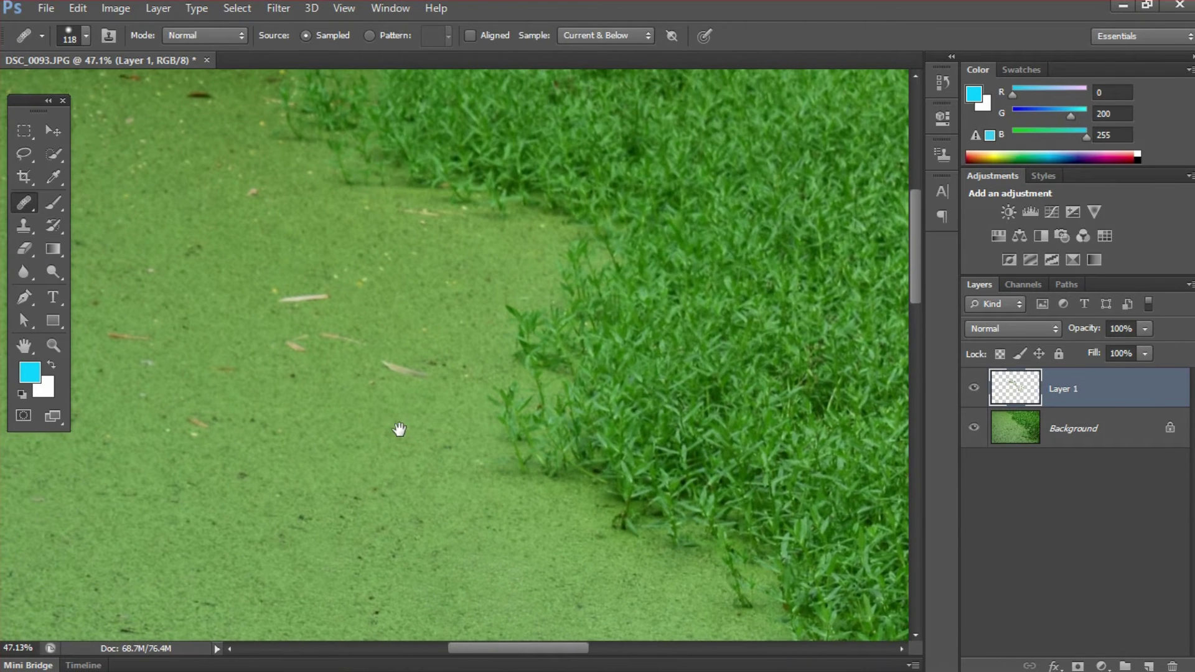
drag(397, 373, 406, 371)
drag(335, 347, 340, 341)
mouse_move(296, 300)
mouse_down()
mouse_move(272, 292)
mouse_move(282, 303)
mouse_move(330, 290)
mouse_move(367, 269)
mouse_up()
click(419, 222)
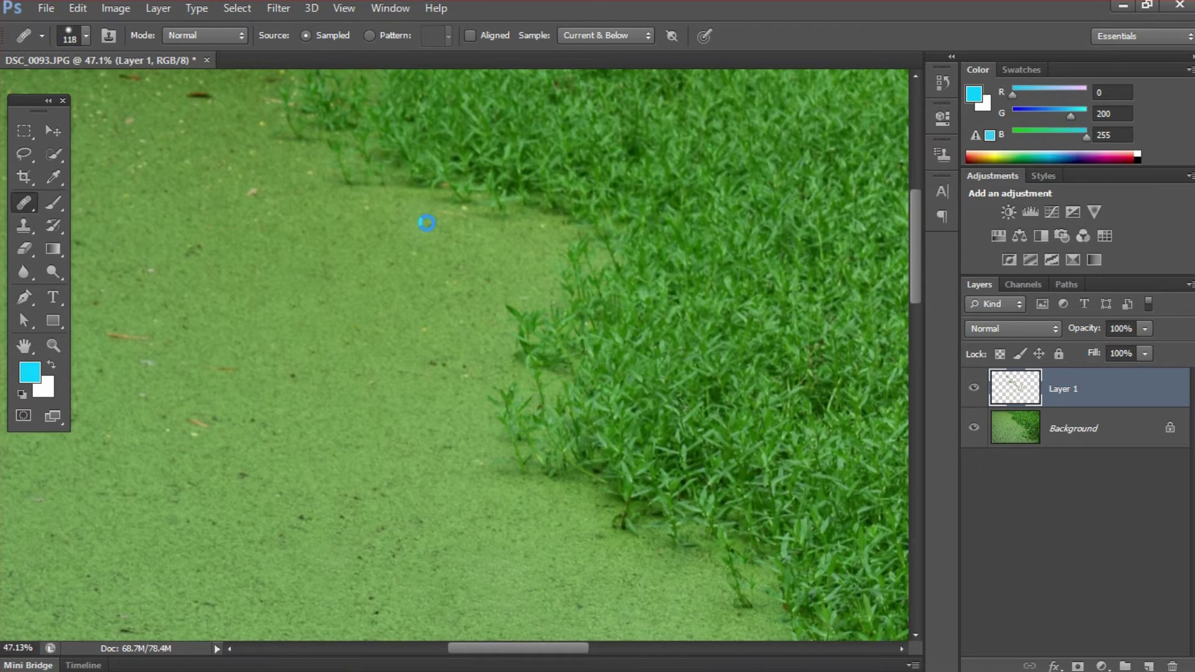
Heal away the dark brown leaves scattered along the photo's upper edge
drag(320, 216, 547, 430)
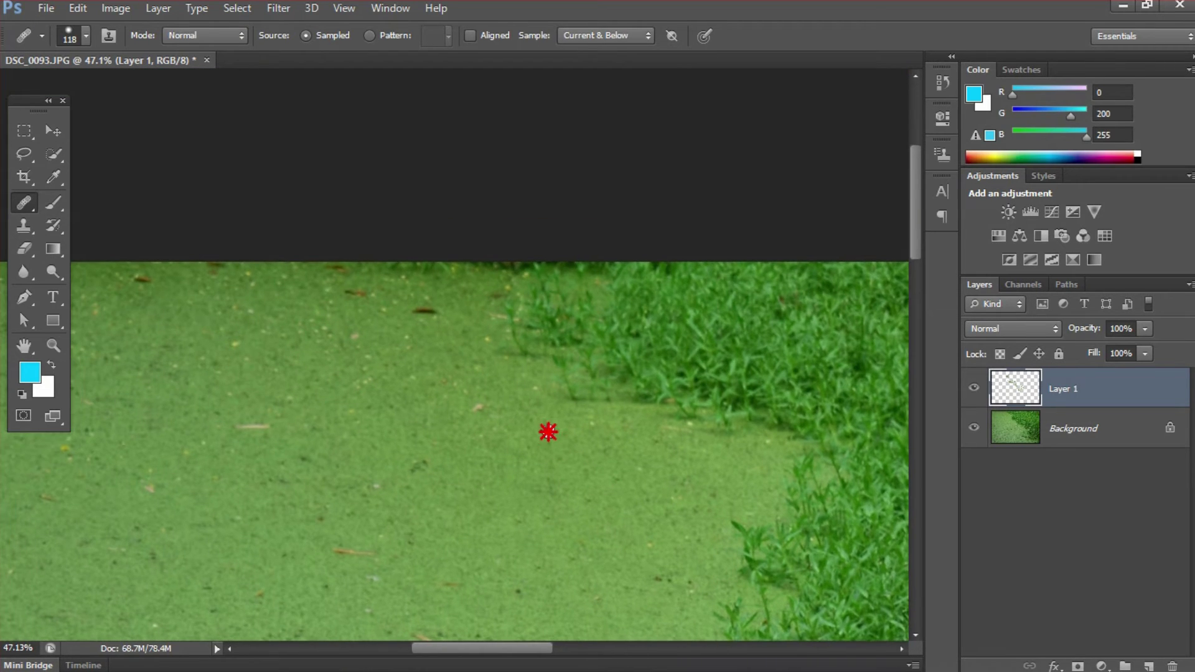
click(431, 328)
click(423, 313)
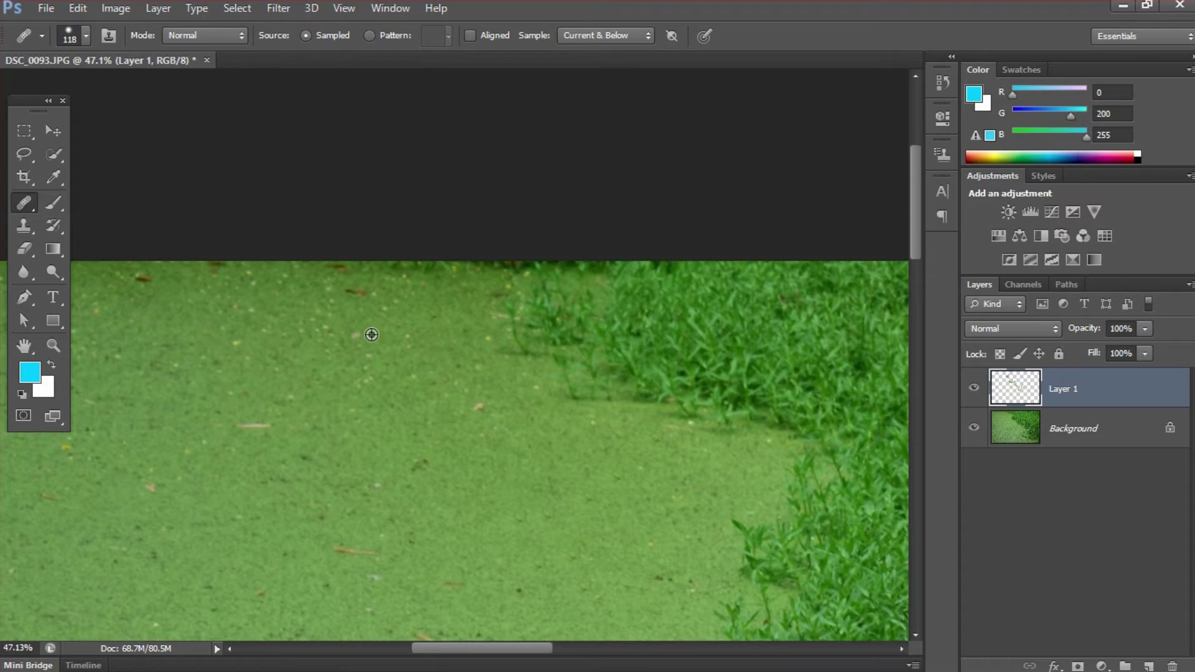
click(347, 286)
click(330, 269)
click(337, 294)
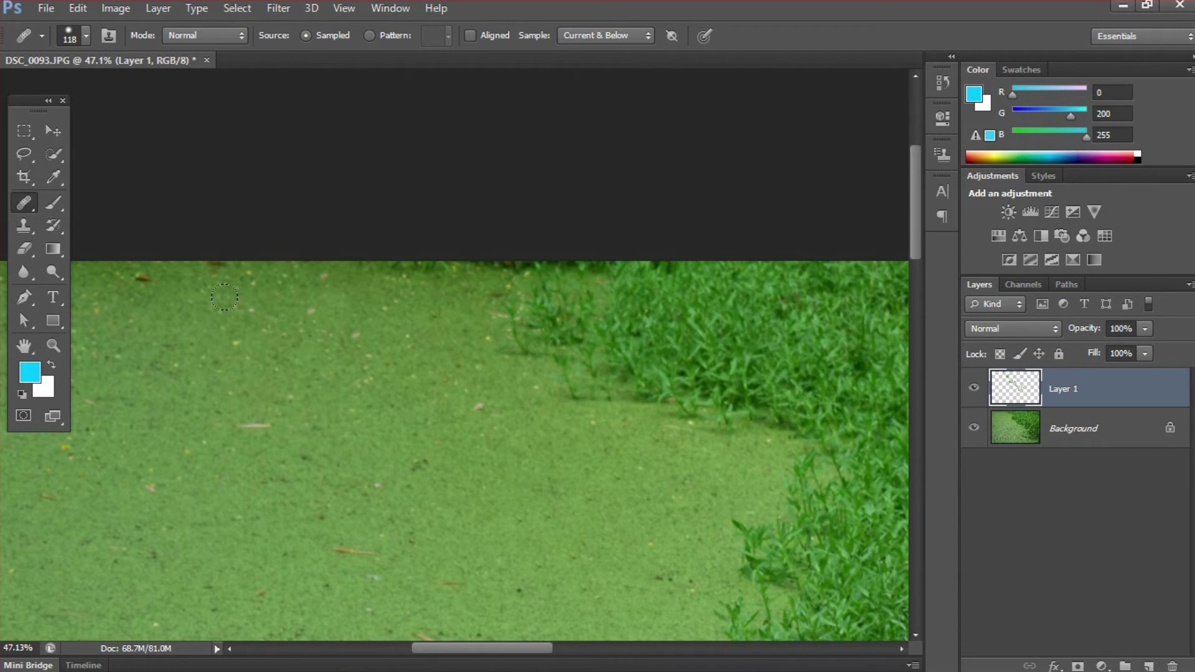
click(156, 290)
click(140, 270)
Heal away the pale leaf below the photo's upper edge and the thin orange leaves farther down the duckweed
click(253, 425)
click(302, 473)
drag(393, 449, 465, 268)
click(490, 366)
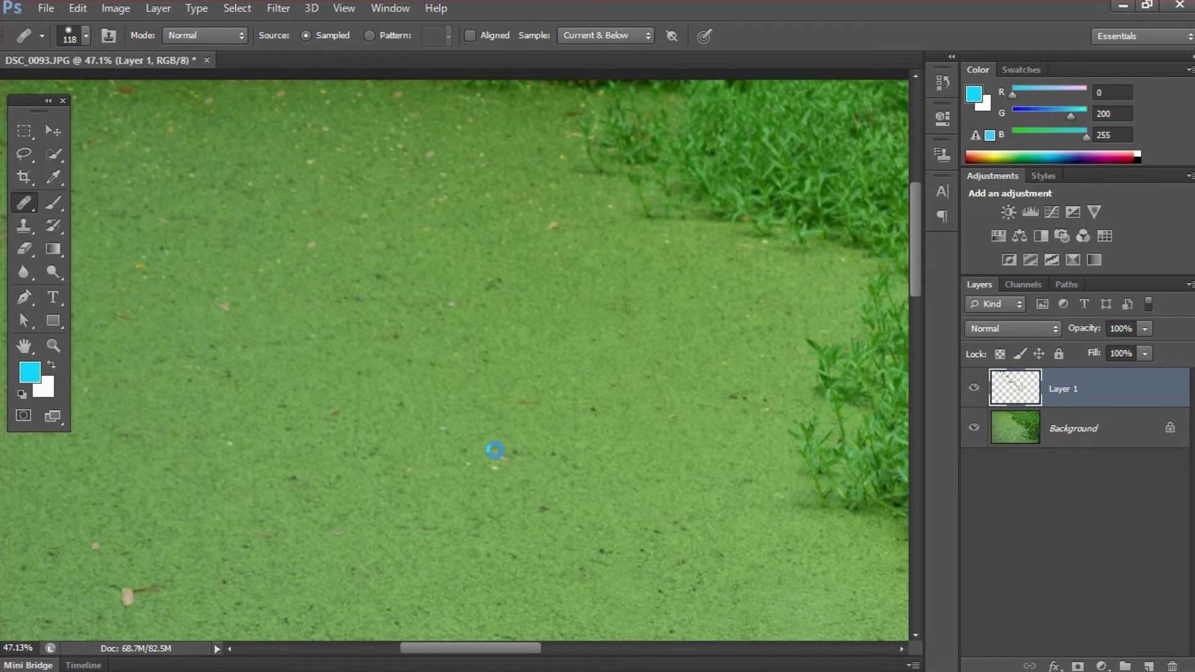
Heal away the small group of thin tan twigs in the middle of the pond
drag(464, 344, 504, 266)
drag(517, 498, 534, 510)
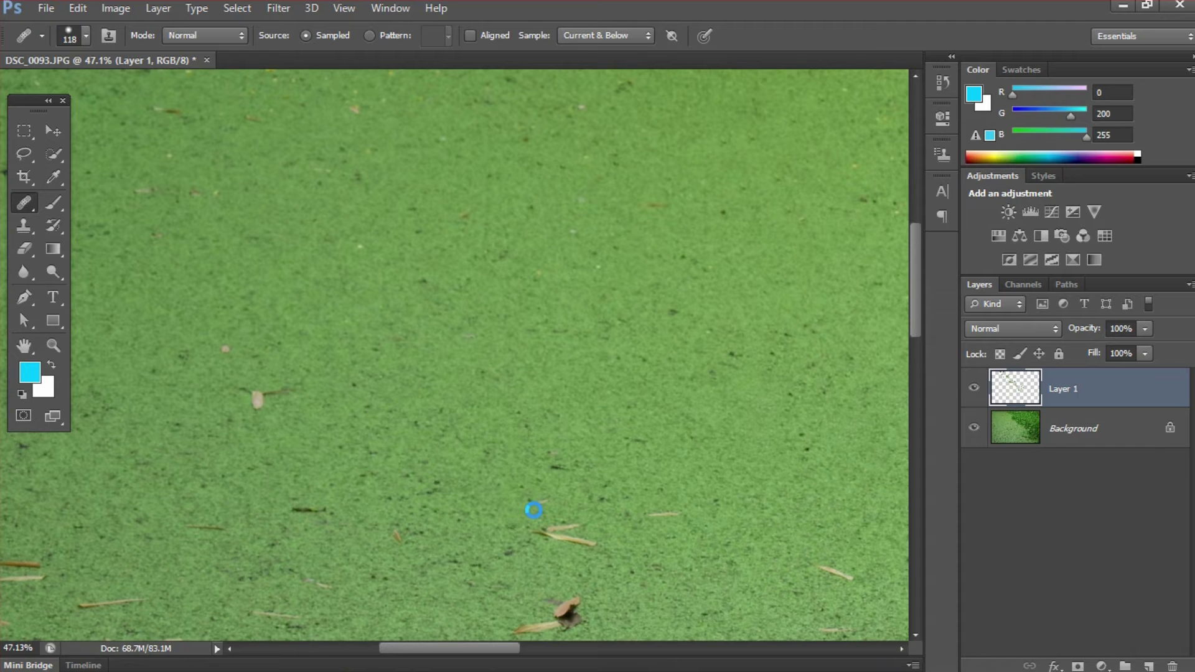
click(534, 508)
drag(543, 525, 573, 541)
click(580, 541)
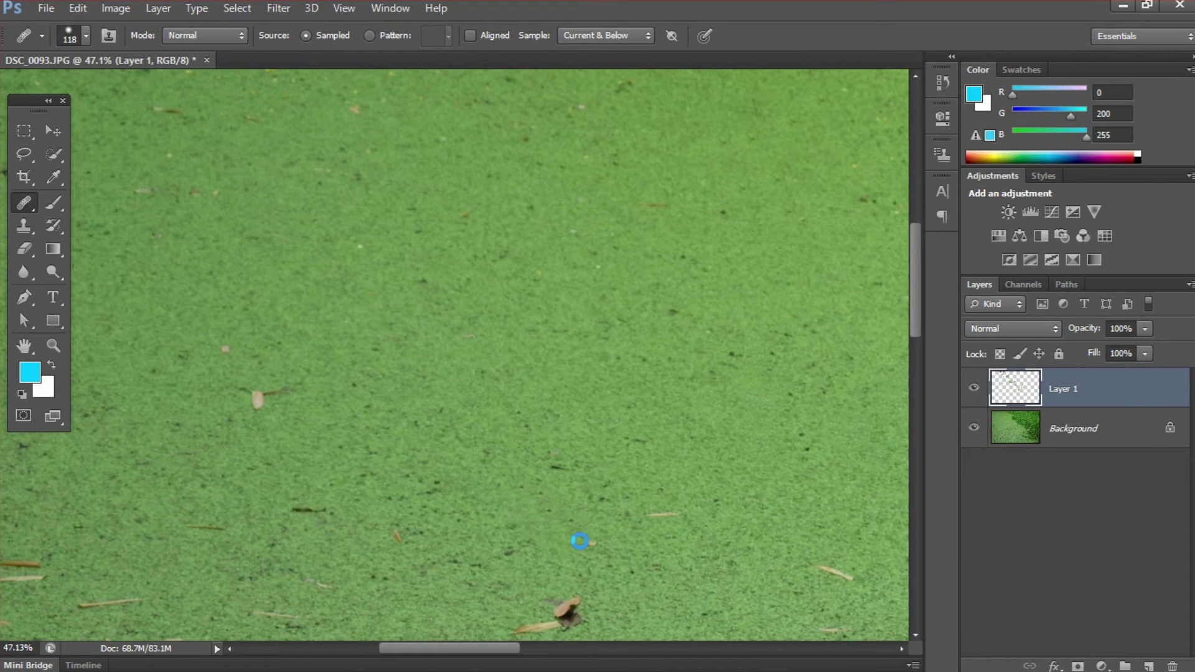
Heal away the dark leaf near the photo's upper left edge, the pale leaf with its stem, and the two small twigs below
key(ctrl+minus)
key(ctrl+minus)
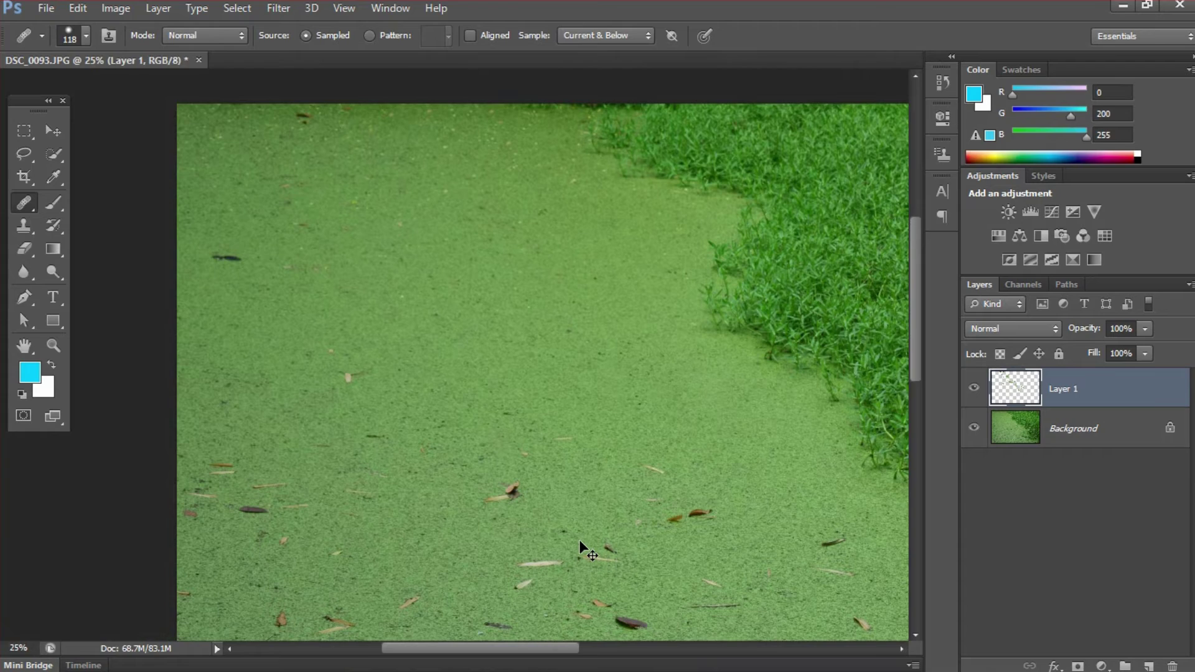
drag(597, 386, 501, 248)
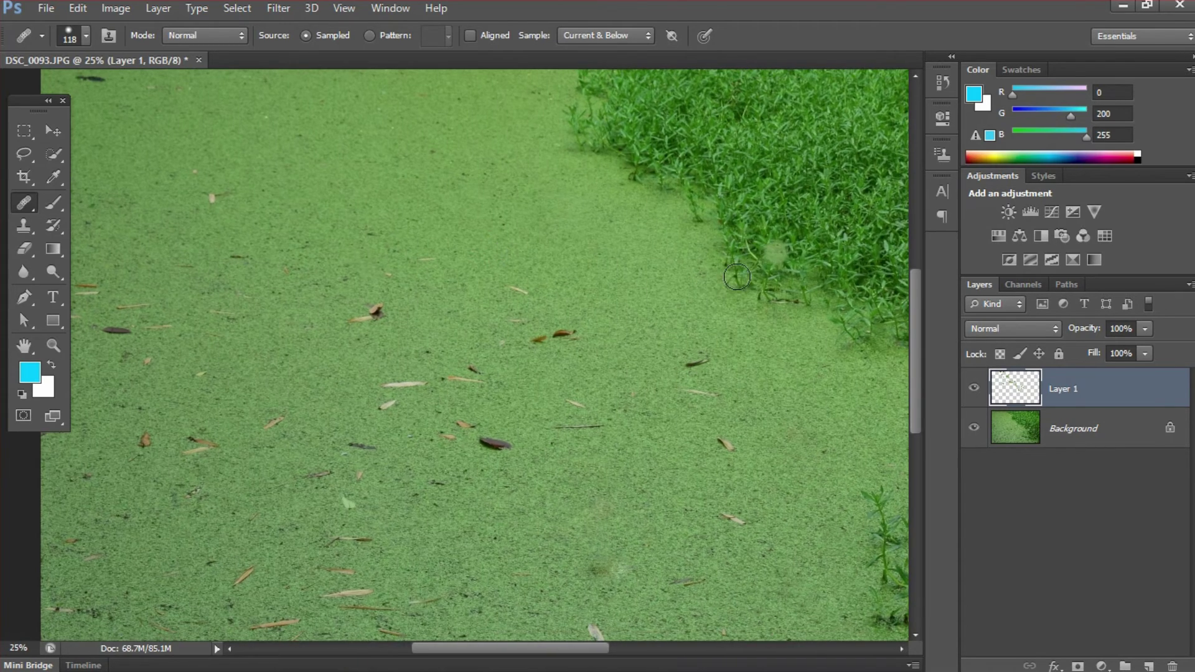
key(ctrl+minus)
key(ctrl+minus)
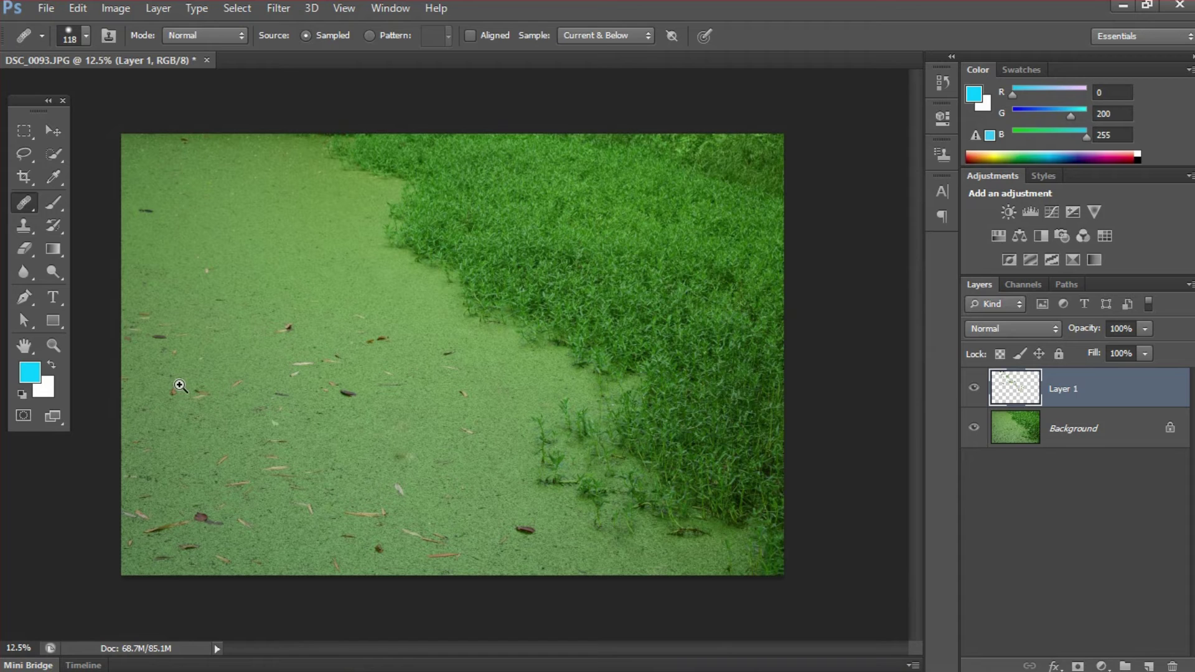
drag(197, 342, 453, 413)
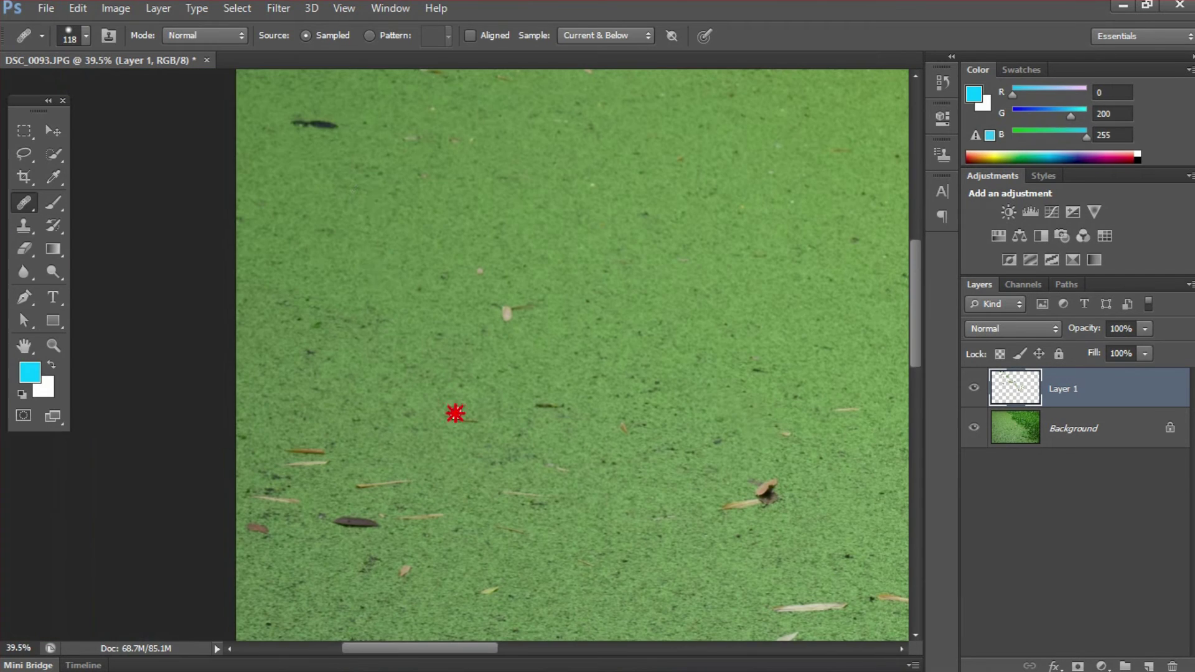
click(299, 118)
click(507, 313)
click(545, 406)
click(461, 419)
Heal away the group of orange, tan and dark leaves near the photo's left edge
mouse_move(403, 480)
mouse_down()
mouse_move(363, 484)
mouse_move(296, 456)
mouse_up()
drag(284, 496, 265, 497)
click(257, 527)
mouse_move(331, 521)
mouse_down()
mouse_move(374, 525)
mouse_move(435, 516)
mouse_up()
Enlarge the Healing Brush to 219 px and heal away the tan leaves with the dark debris
alt+right_click(480, 434)
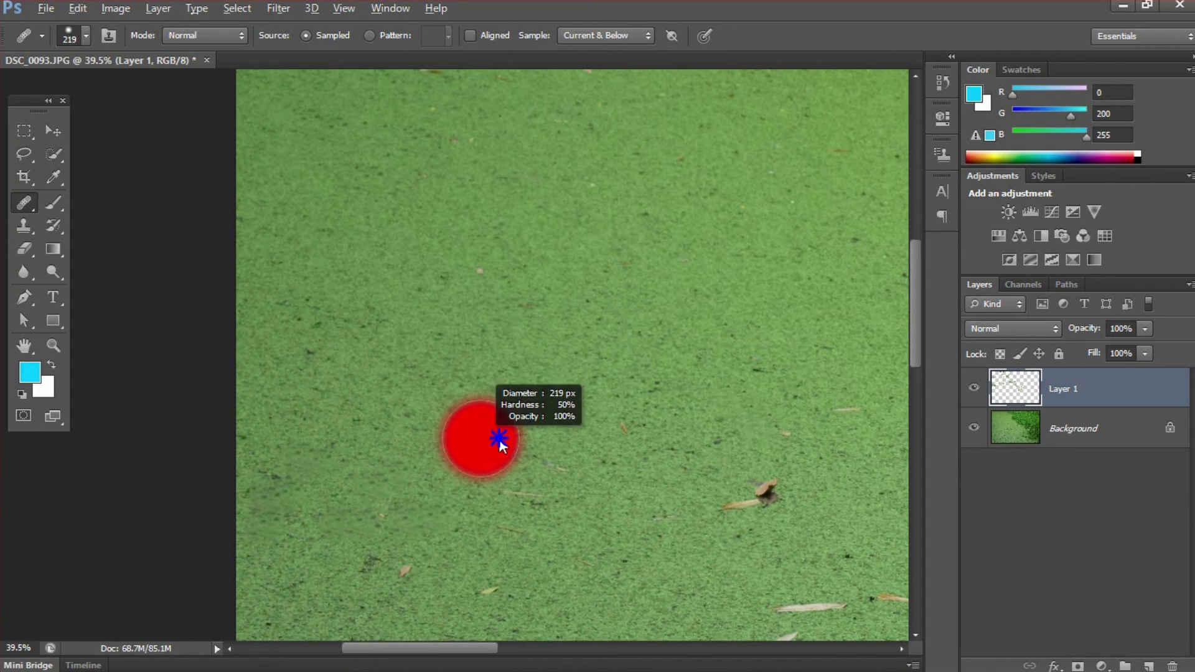
click(756, 494)
drag(665, 385, 642, 390)
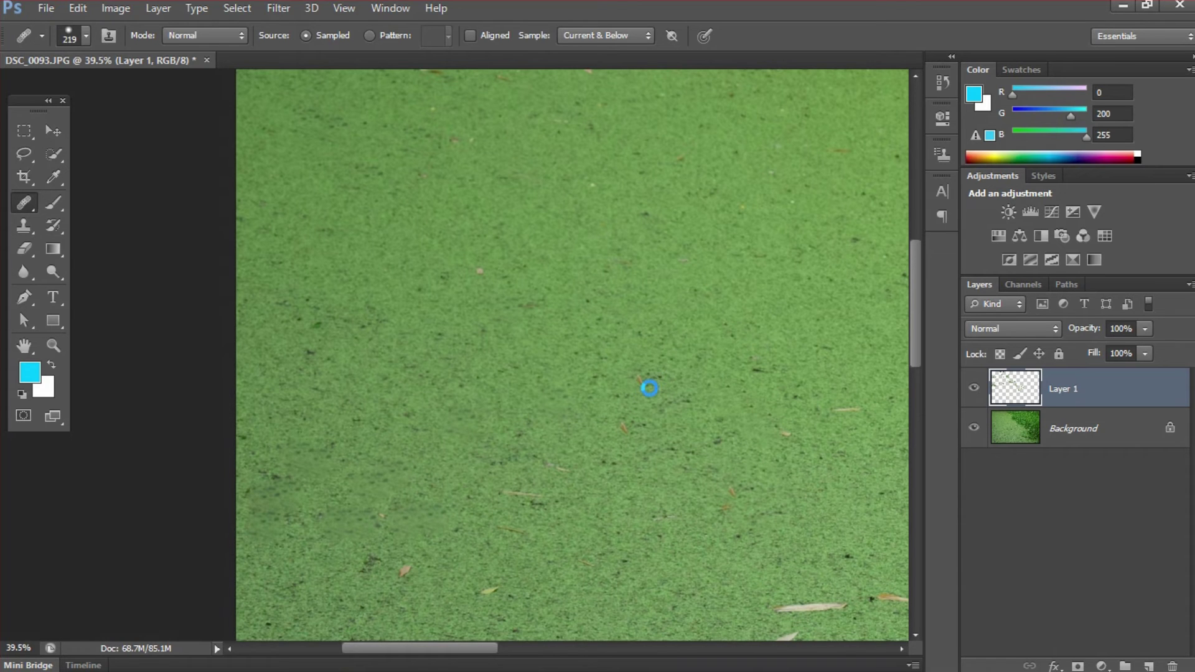
Sample clean duckweed and heal away the thin tan twigs and small reddish debris in the middle of the pond
alt+click(667, 340)
click(633, 377)
click(625, 427)
mouse_move(648, 441)
mouse_down()
mouse_move(520, 386)
mouse_move(458, 337)
mouse_up()
click(592, 334)
click(655, 311)
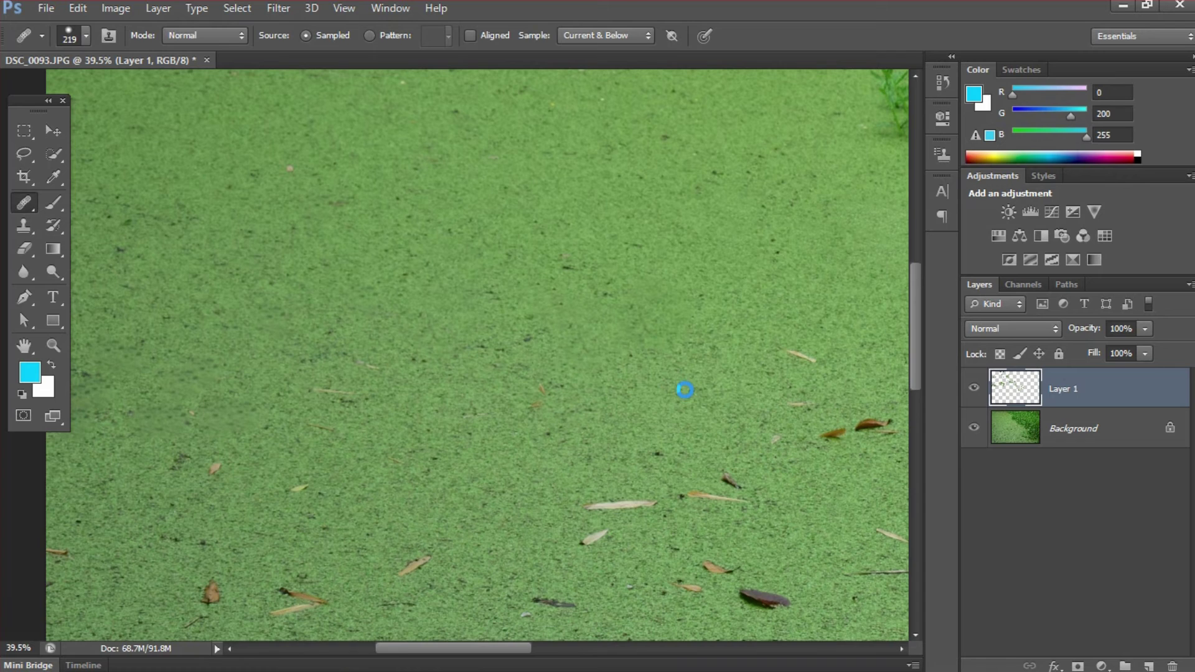
Heal away the two thin tan leaves and the pair of dark orange leaves below them, resampling clean duckweed
drag(685, 389, 494, 270)
click(602, 245)
drag(603, 281, 652, 323)
alt+click(521, 297)
click(583, 323)
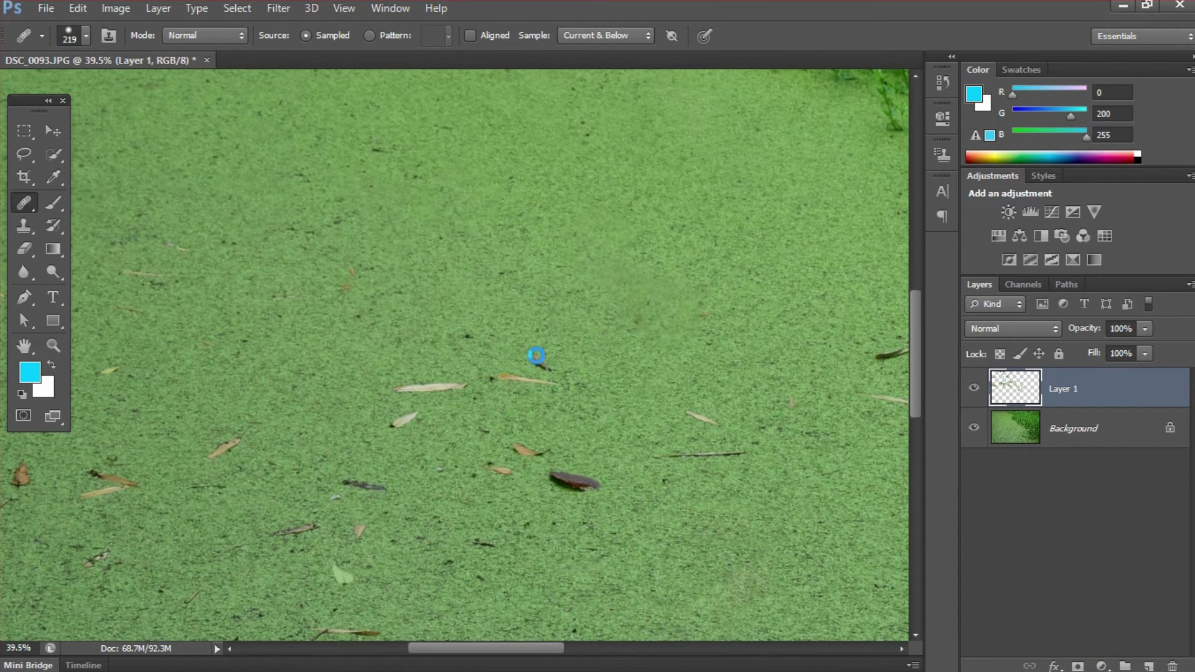
Heal away the dark sliver, the orange leaf, the two pale leaves, and the small orange and dark purple leaves below
drag(539, 364, 470, 379)
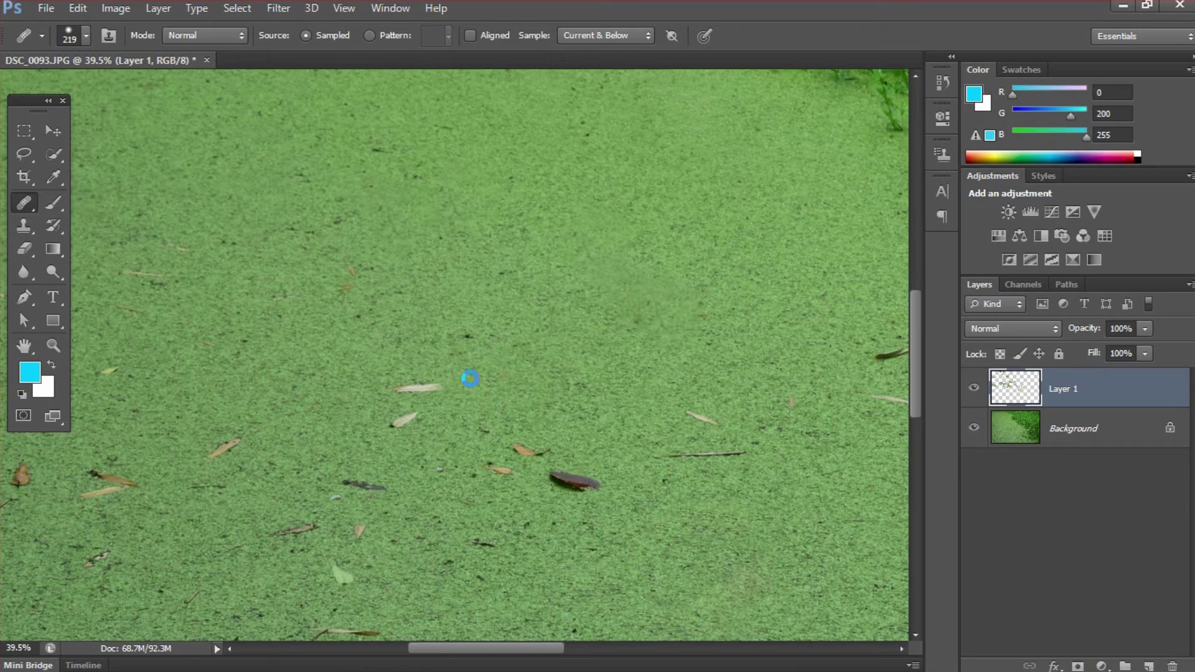
click(436, 387)
click(405, 398)
click(518, 455)
click(570, 479)
Heal away the long thin dark twig and the small tan leaf just above it
click(659, 450)
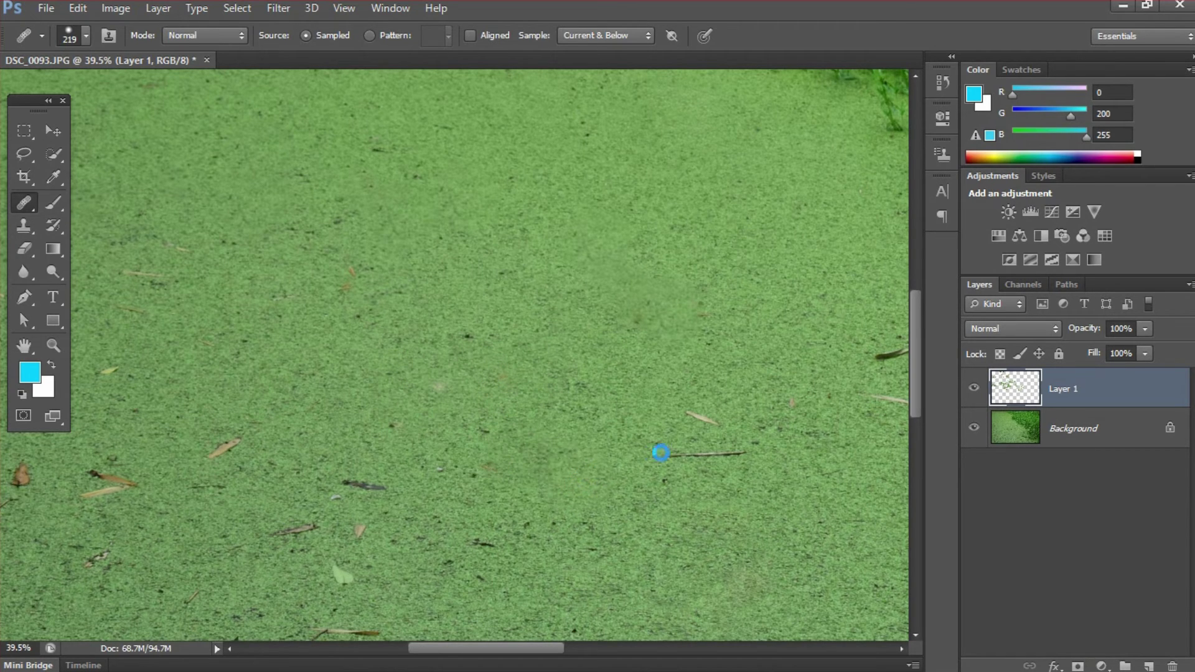
click(685, 435)
click(722, 439)
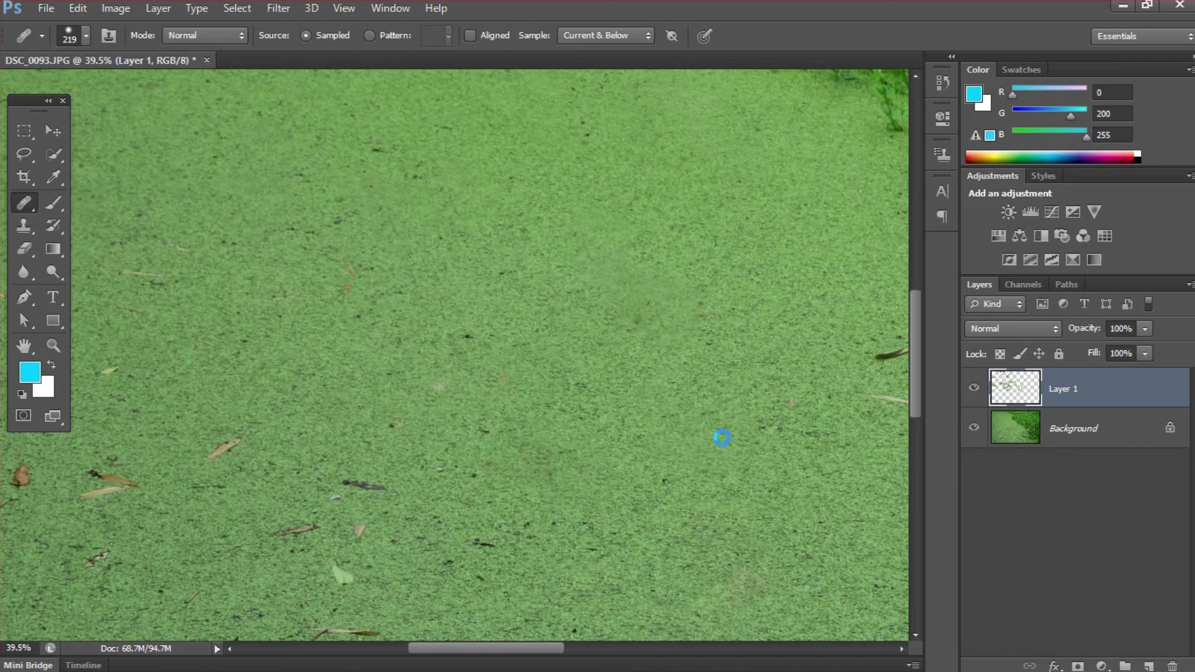
Heal away the dark leaf, the pale leaf below it and the nearby debris toward the plants on the photo's right side
drag(669, 364, 406, 318)
alt+click(714, 315)
drag(650, 314, 633, 331)
click(659, 358)
click(676, 438)
drag(689, 553, 661, 400)
click(657, 395)
click(591, 499)
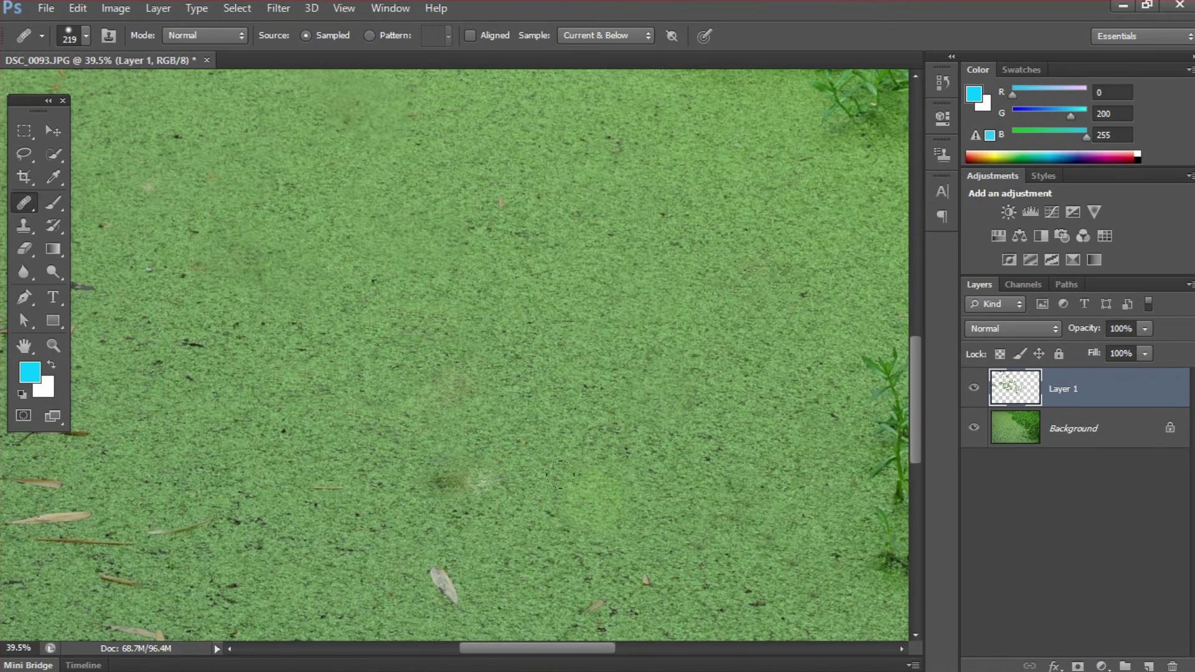
Heal away the dark smudge, the pale upright leaf below it and the small reddish scraps beside it
drag(578, 341, 607, 140)
drag(632, 409, 612, 406)
drag(511, 279, 478, 286)
drag(482, 392, 464, 372)
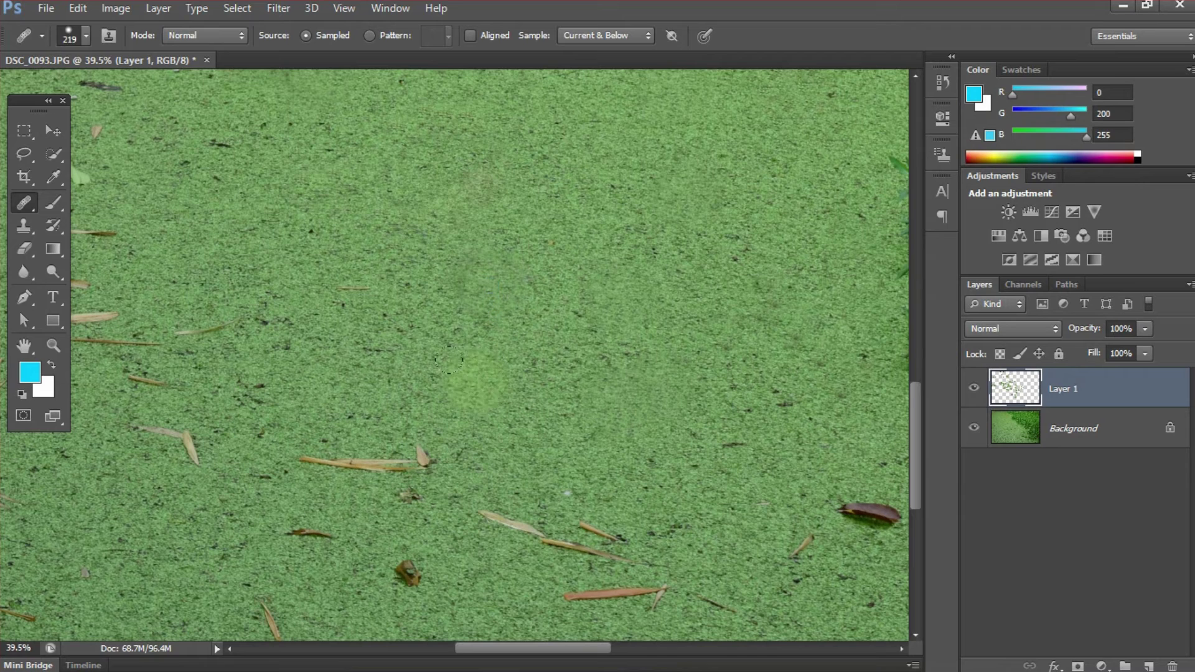
Heal away the long tan leaves and twigs above the photo's lower edge, up to the tip of the orange leaf
mouse_move(431, 458)
mouse_down()
mouse_move(394, 436)
mouse_move(381, 440)
mouse_move(404, 464)
mouse_move(379, 440)
mouse_move(348, 463)
mouse_up()
click(313, 461)
click(492, 511)
mouse_move(513, 503)
mouse_down()
mouse_move(547, 531)
mouse_move(596, 544)
mouse_up()
drag(656, 588, 628, 585)
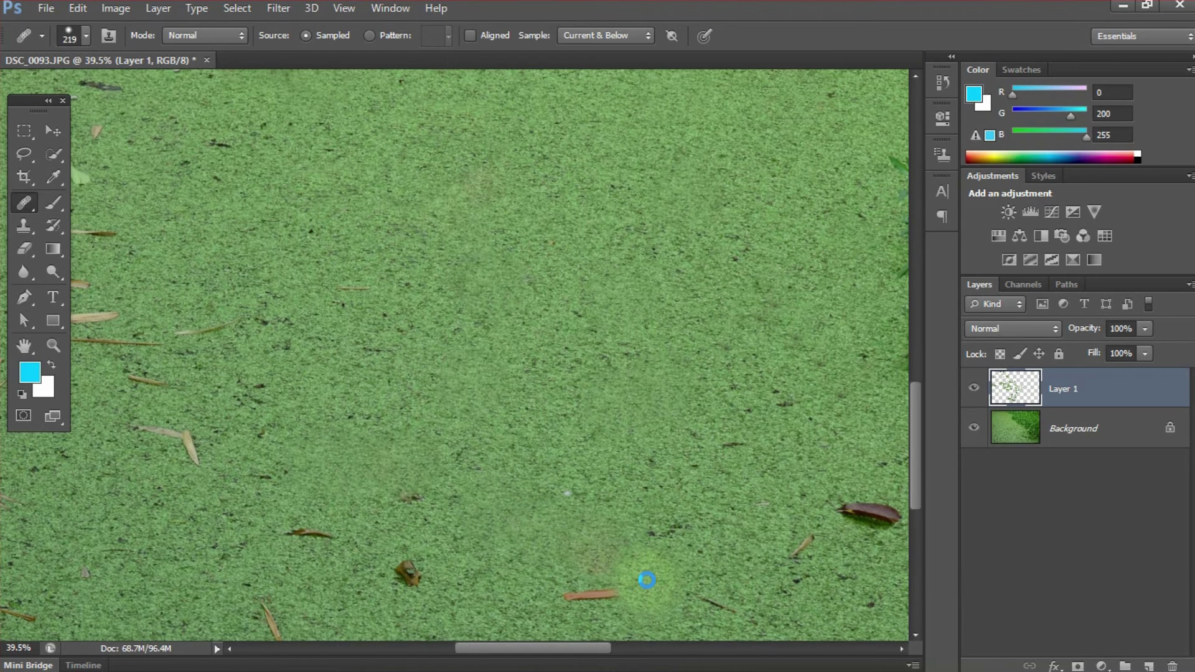
Heal away the rest of the orange leaf, the small tan sliver and the dark purple leaf near the lower right plants
scroll(647, 580, down, 5)
drag(685, 427, 666, 416)
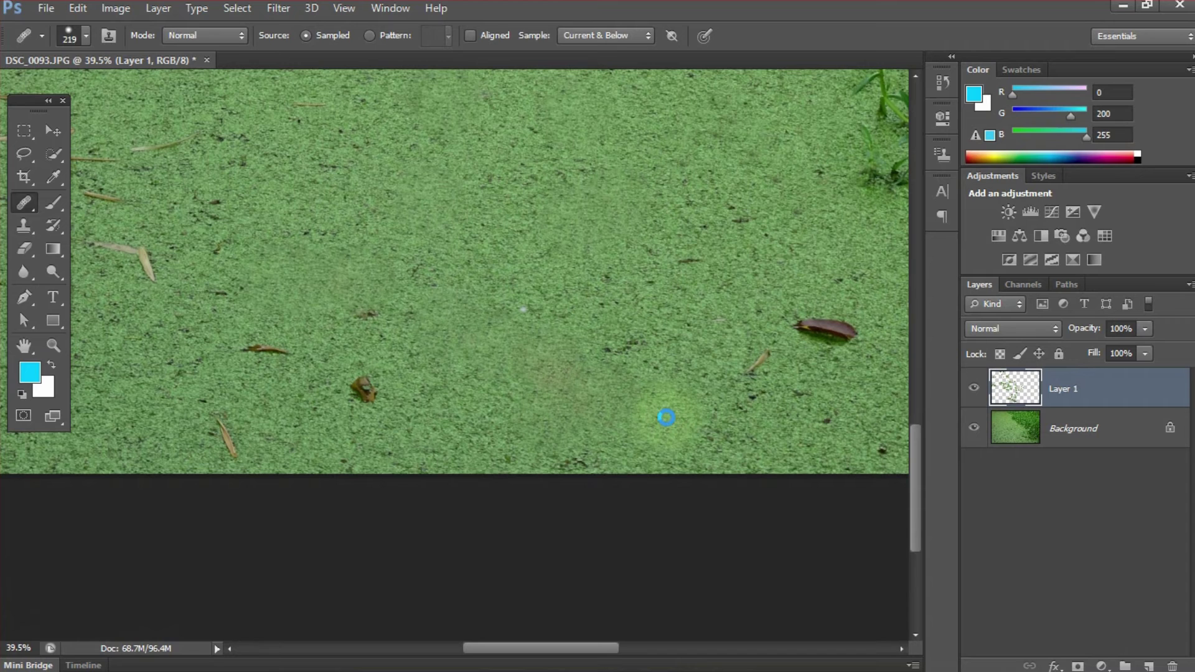
drag(766, 353, 750, 375)
drag(799, 325, 853, 333)
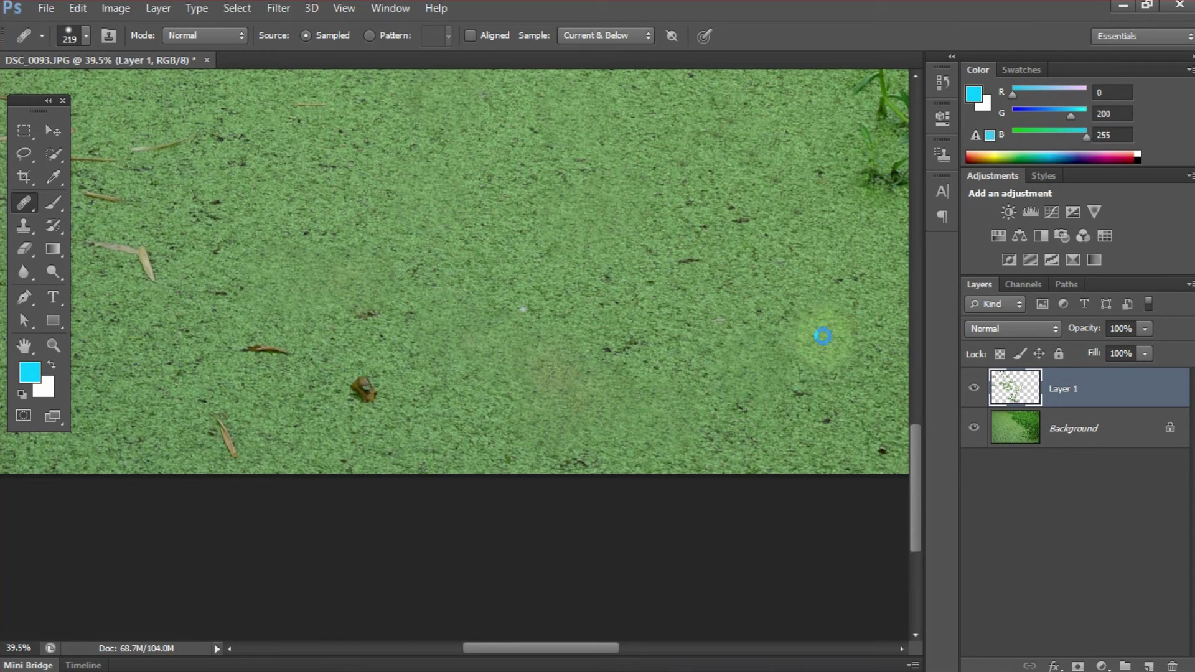
Heal away the curled brown leaf, the orange twig, the tan leaf near the lower edge and the V-shaped pale leaf
mouse_move(380, 380)
mouse_down()
mouse_move(360, 395)
mouse_move(600, 375)
mouse_up()
click(530, 358)
click(490, 436)
drag(443, 398, 592, 460)
click(533, 328)
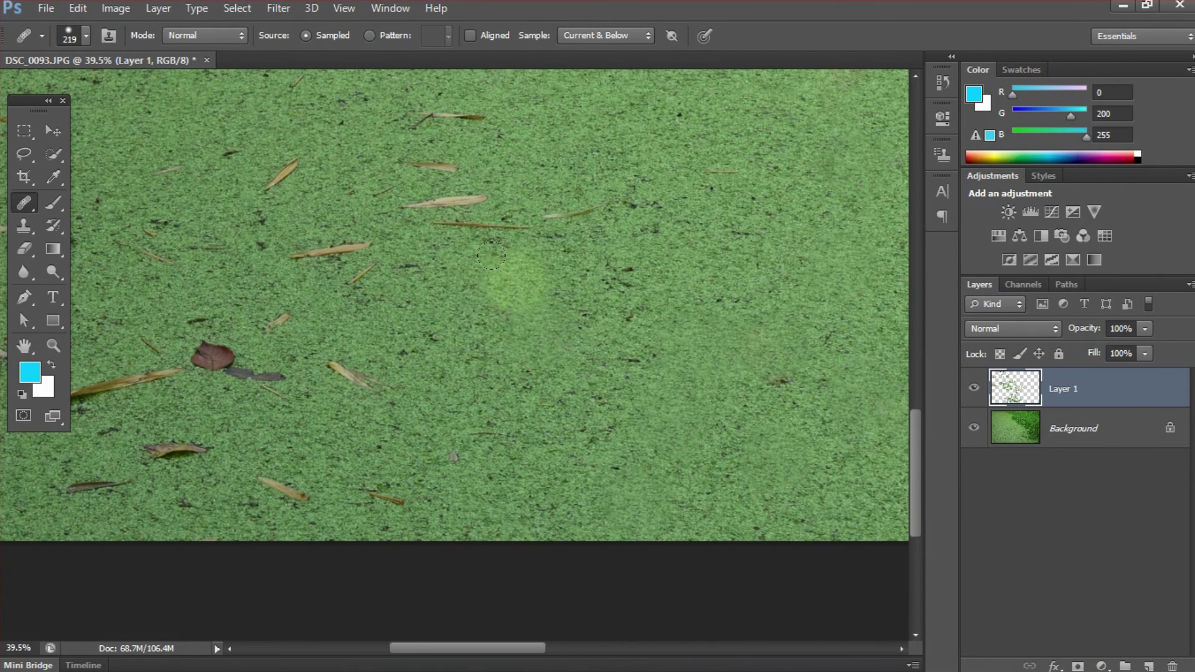
Heal away the stacked group of long tan leaves and thin brown twigs in the lower part of the pond
click(571, 213)
click(492, 224)
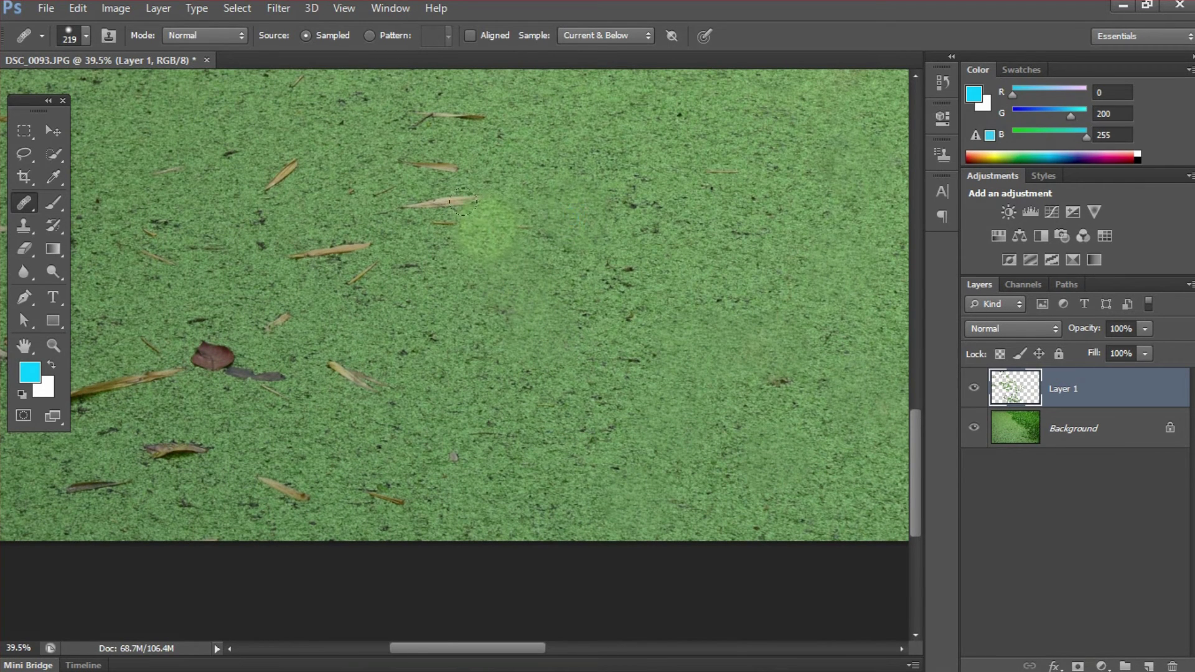
click(448, 213)
click(432, 187)
click(445, 131)
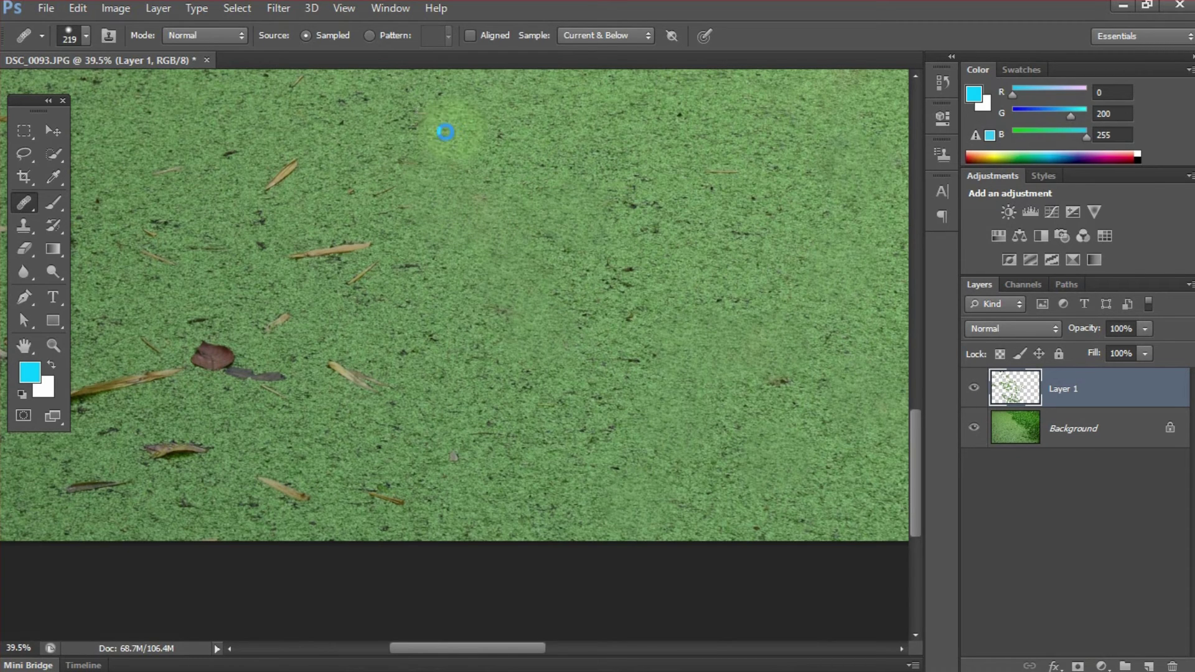
click(417, 134)
Heal away the long tan leaf and the short twig just below it
click(386, 193)
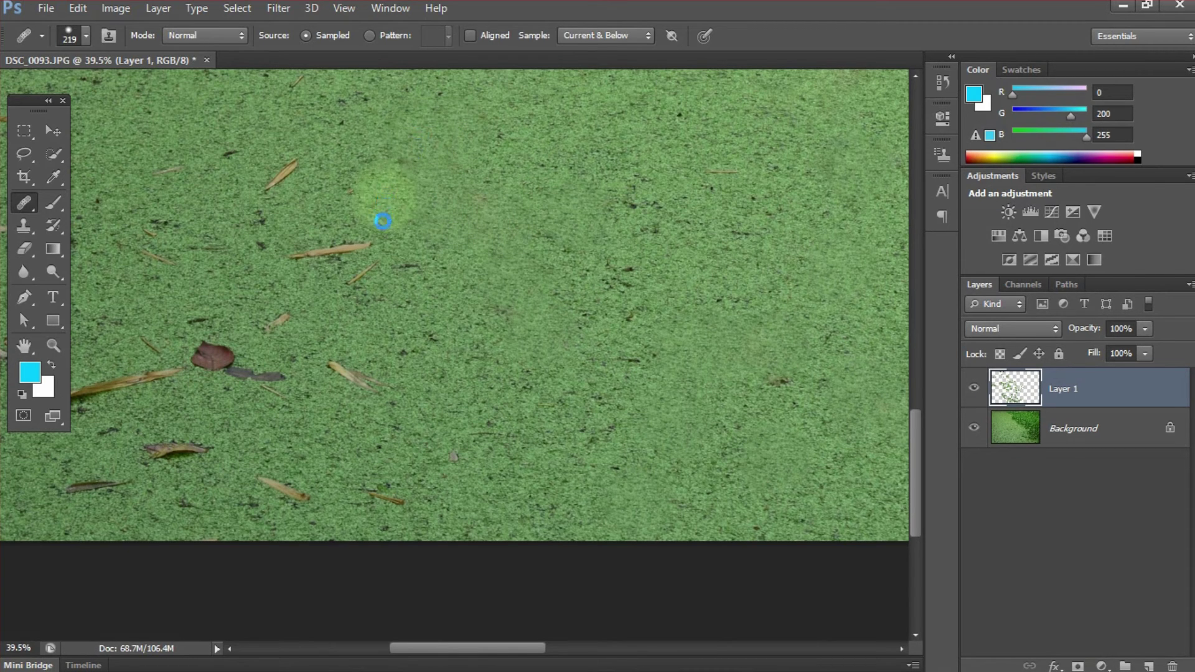
click(358, 257)
click(316, 257)
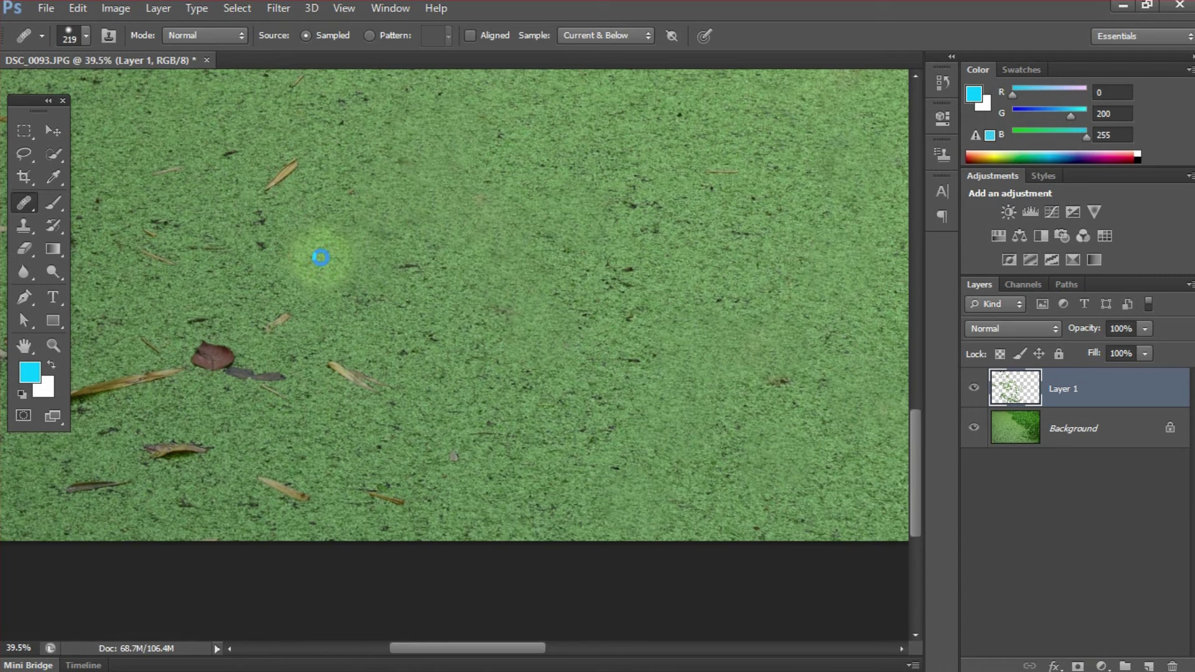
Heal away the split tan leaf, the dark grey leaf, the small tan sliver and the round reddish-brown leaf
click(351, 373)
drag(329, 360, 413, 341)
click(345, 354)
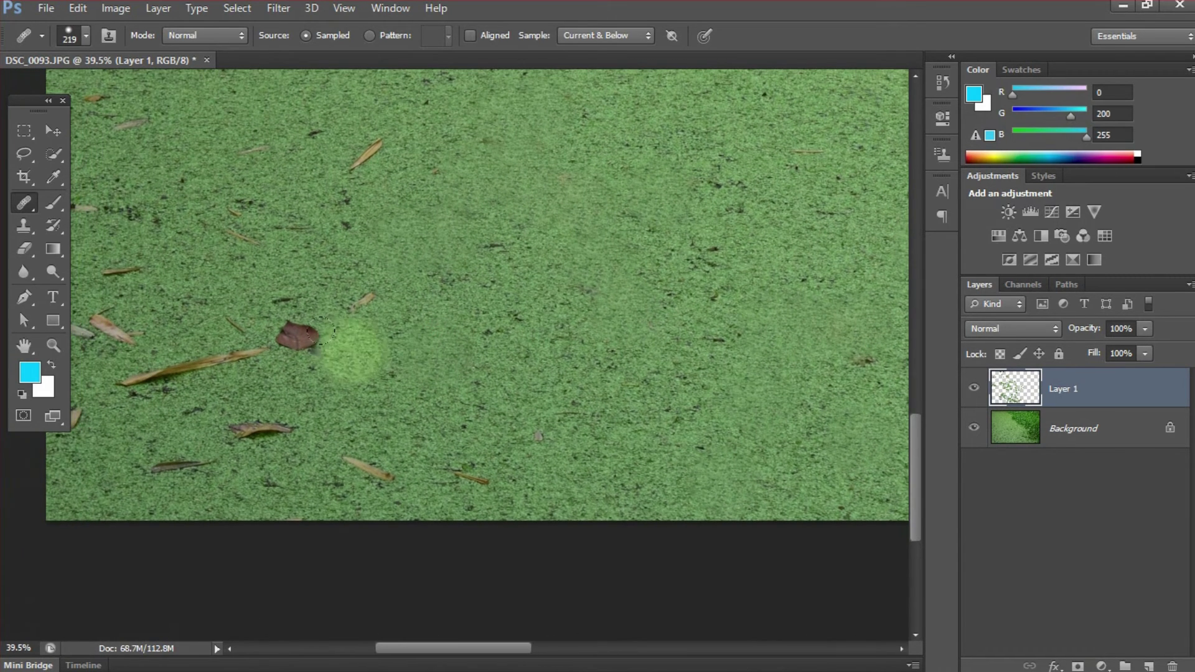
click(349, 311)
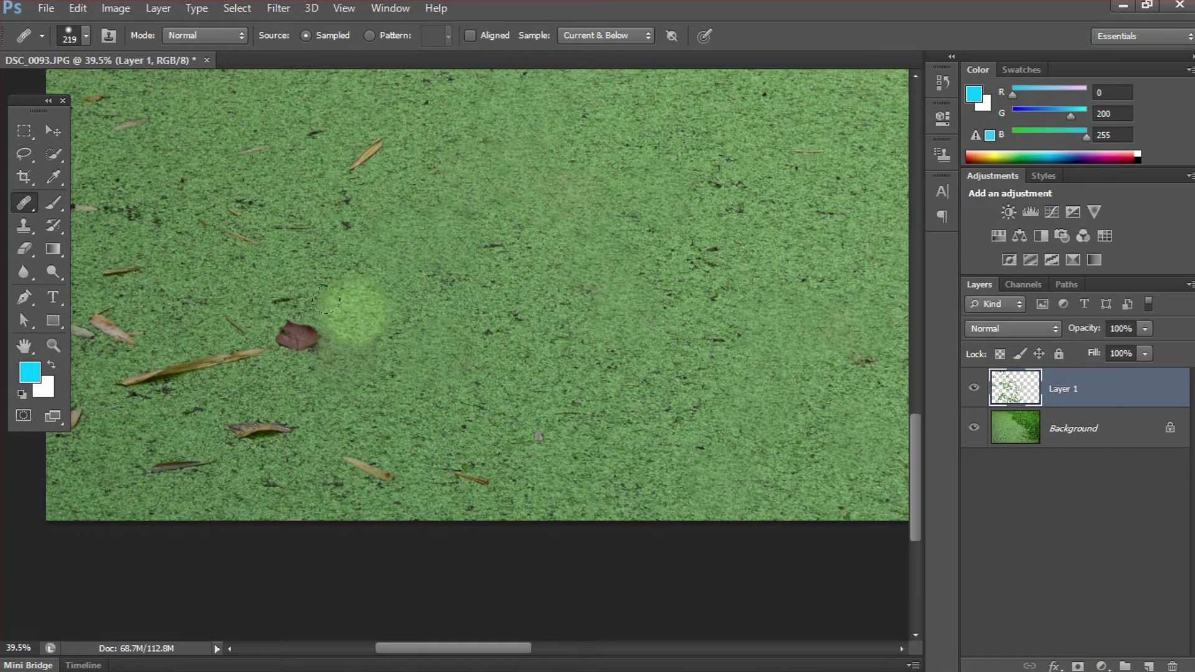
click(299, 337)
click(360, 292)
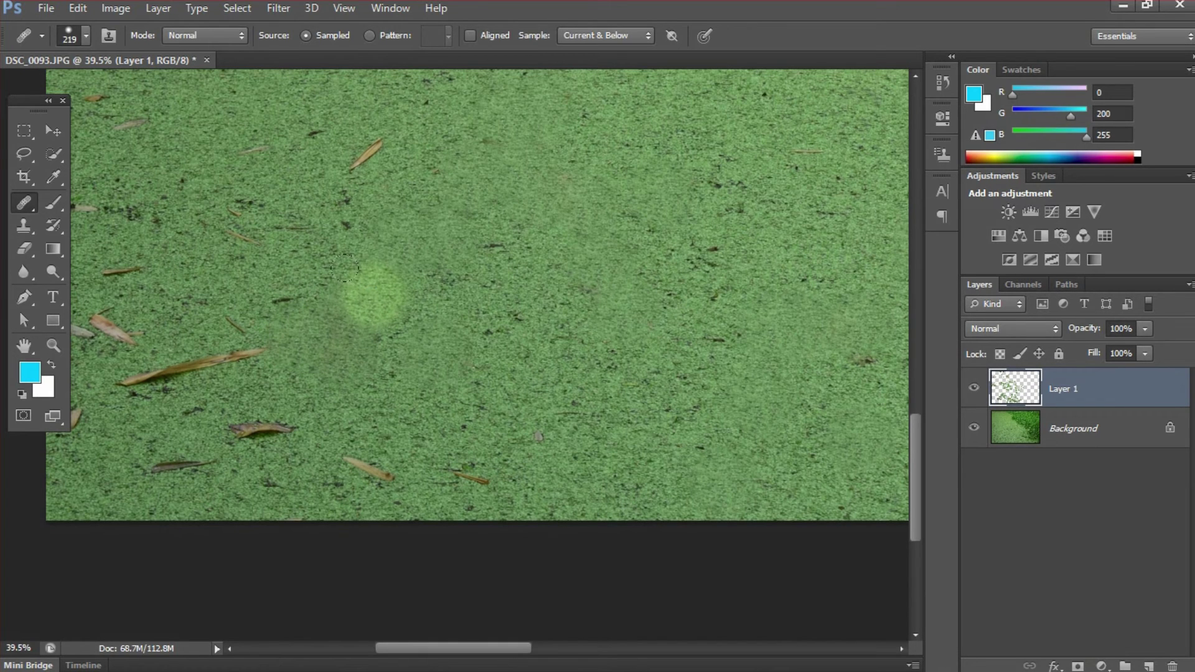
click(269, 225)
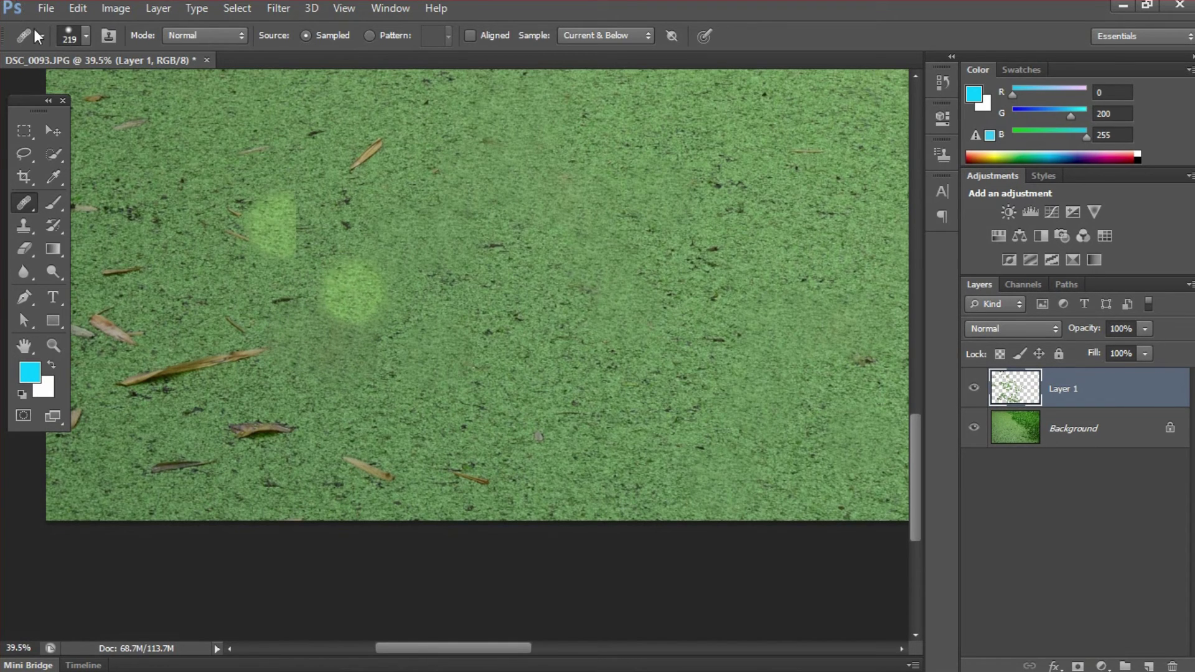
Set the Healing Brush hardness to 100%
click(86, 35)
drag(122, 129, 204, 131)
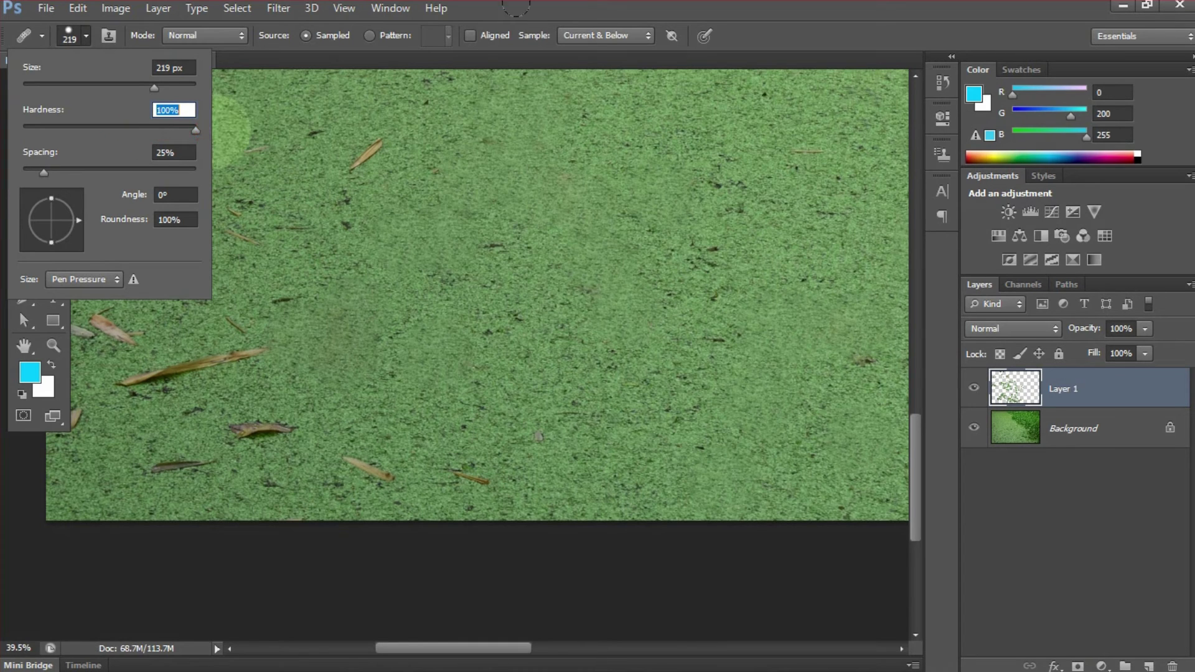
click(574, 12)
click(235, 333)
click(354, 319)
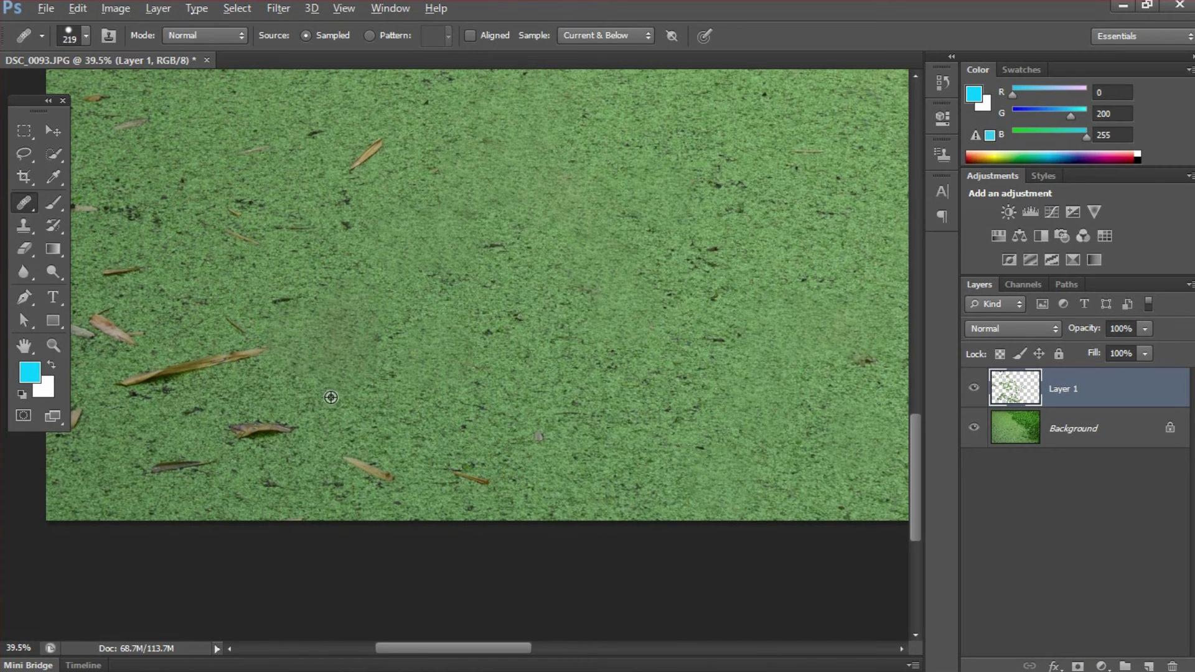
Sample clean duckweed and heal away the tan, orange, curled brown and dark leaves along the photo's lower edge
alt+click(354, 396)
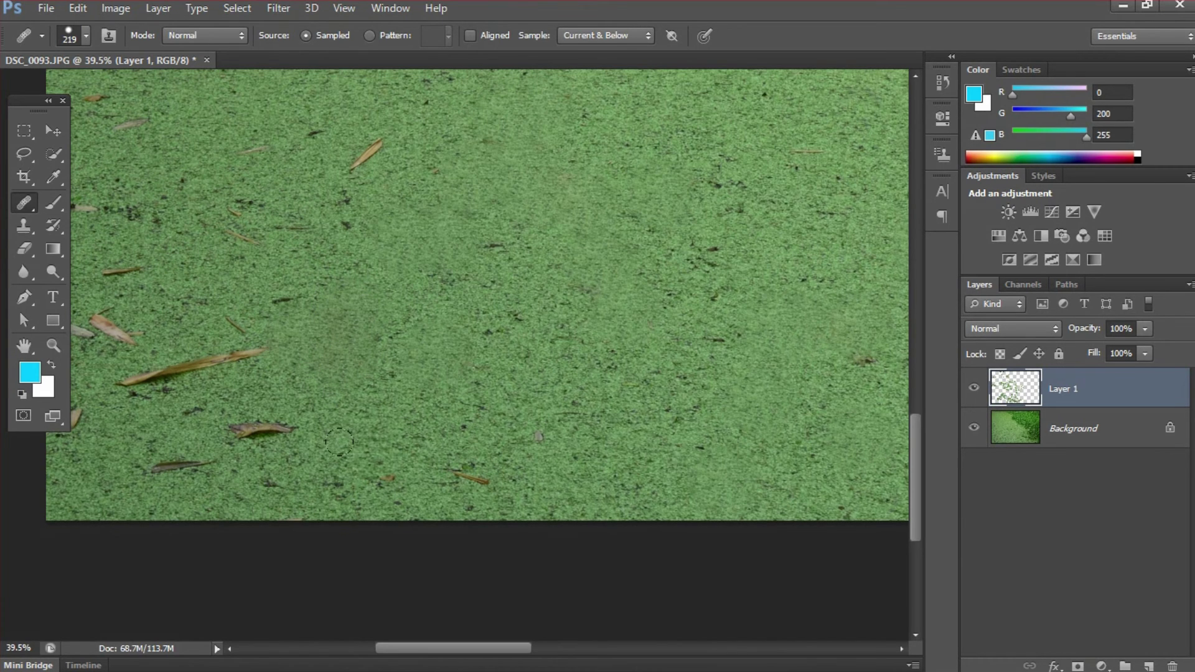
click(368, 474)
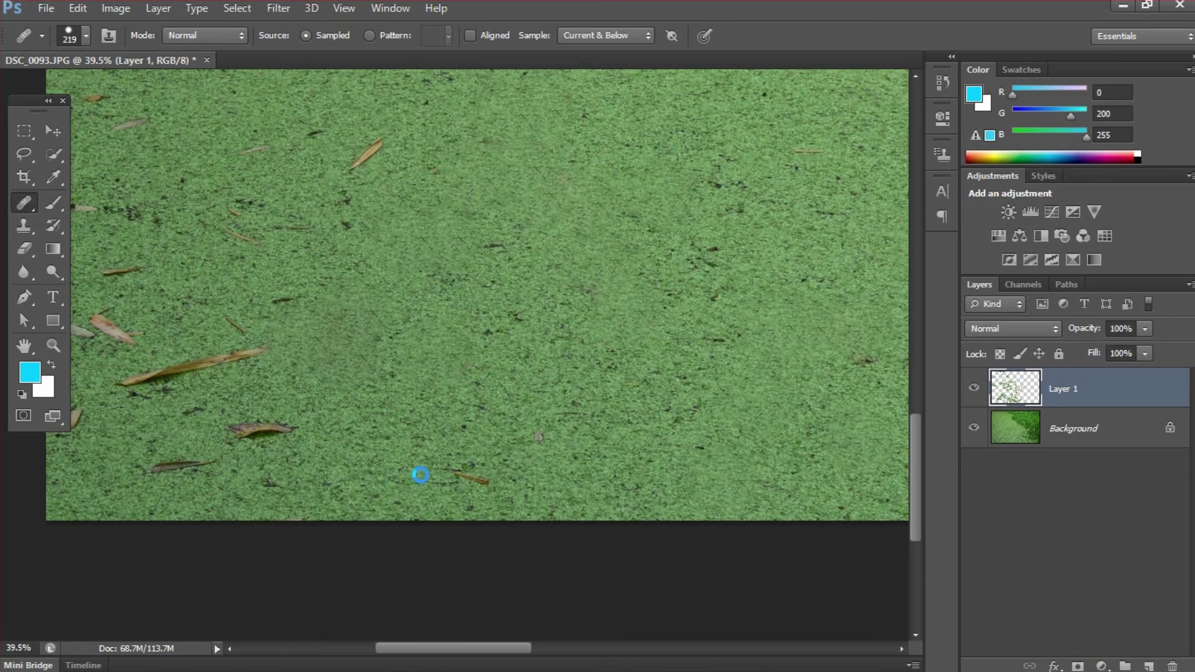
click(457, 474)
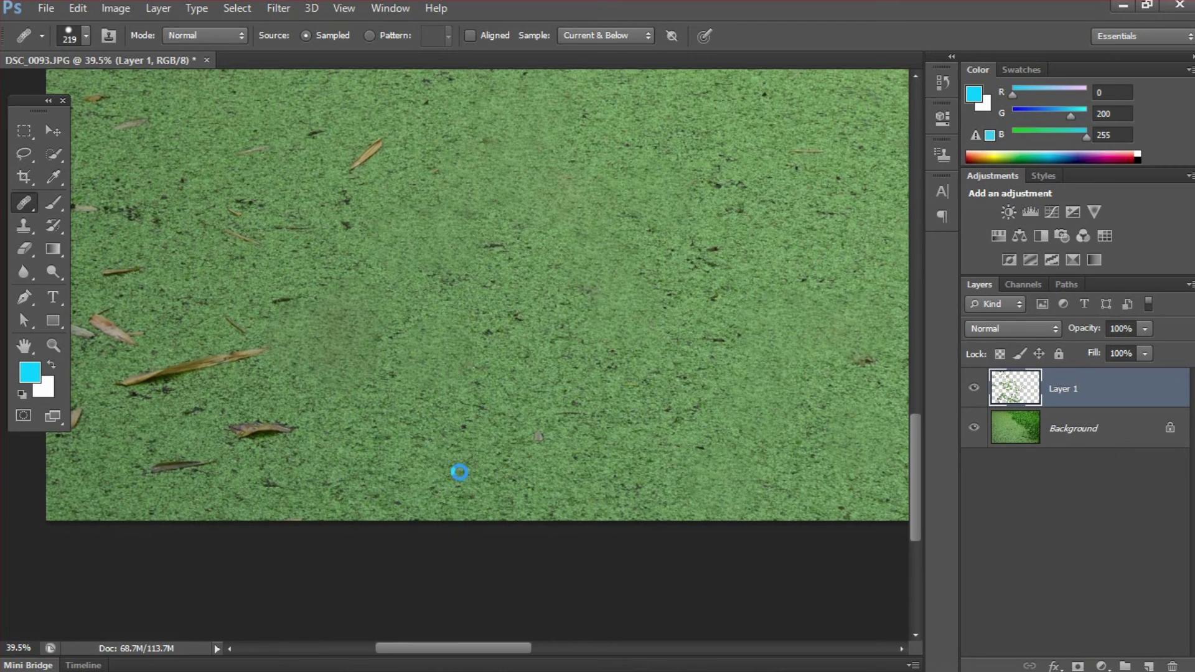
click(262, 431)
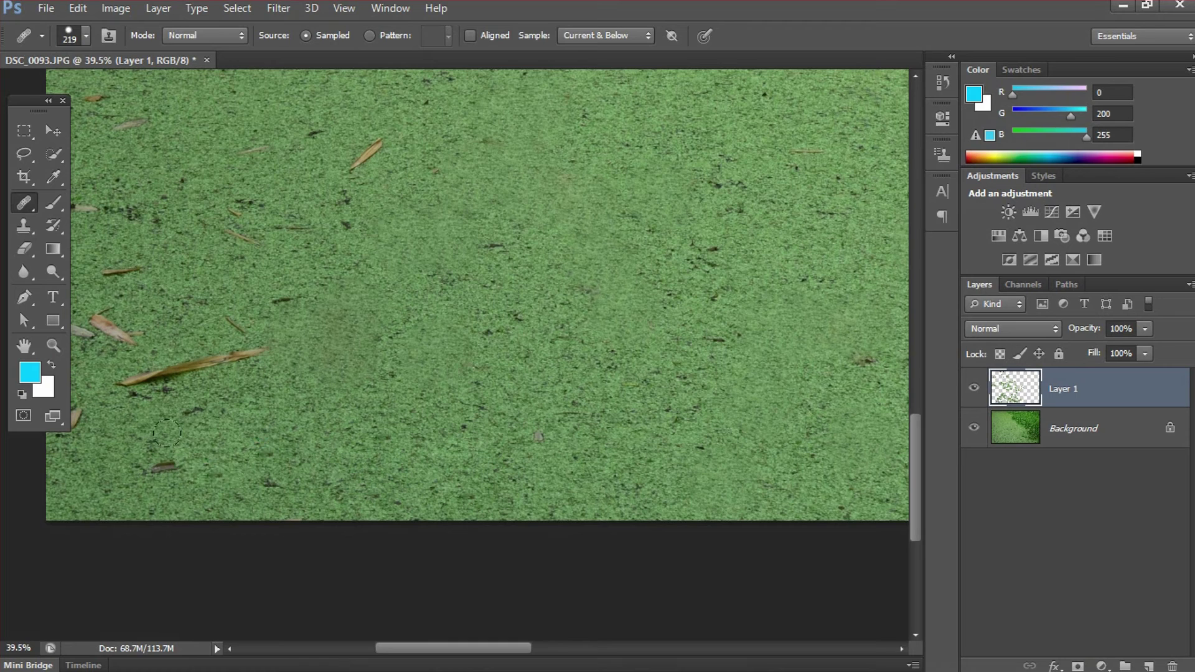
click(179, 462)
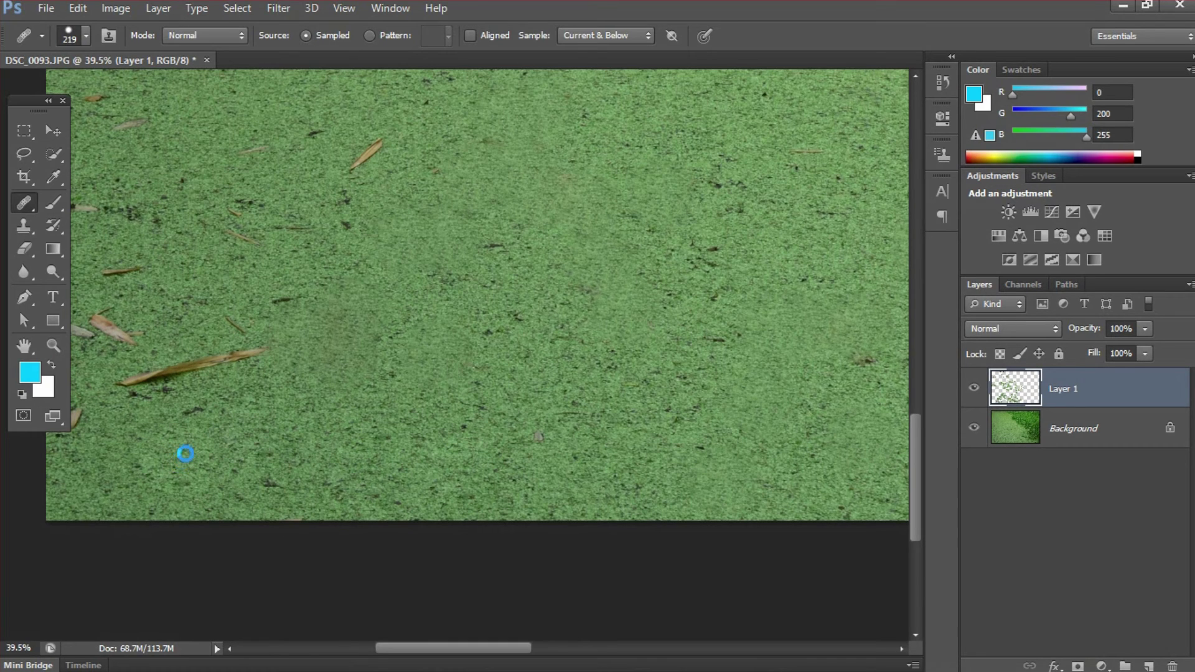
Heal away the long yellow-brown leaf near the photo's lower left corner
click(245, 357)
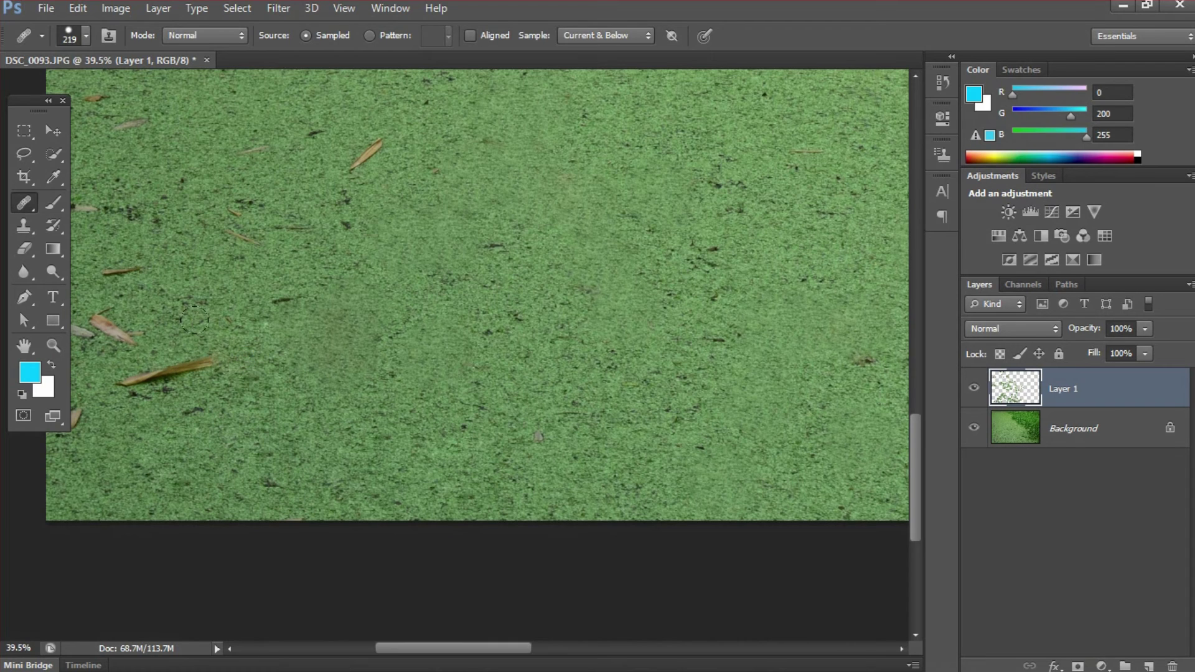
click(219, 345)
mouse_move(196, 363)
mouse_down()
mouse_move(151, 388)
mouse_move(165, 372)
mouse_up()
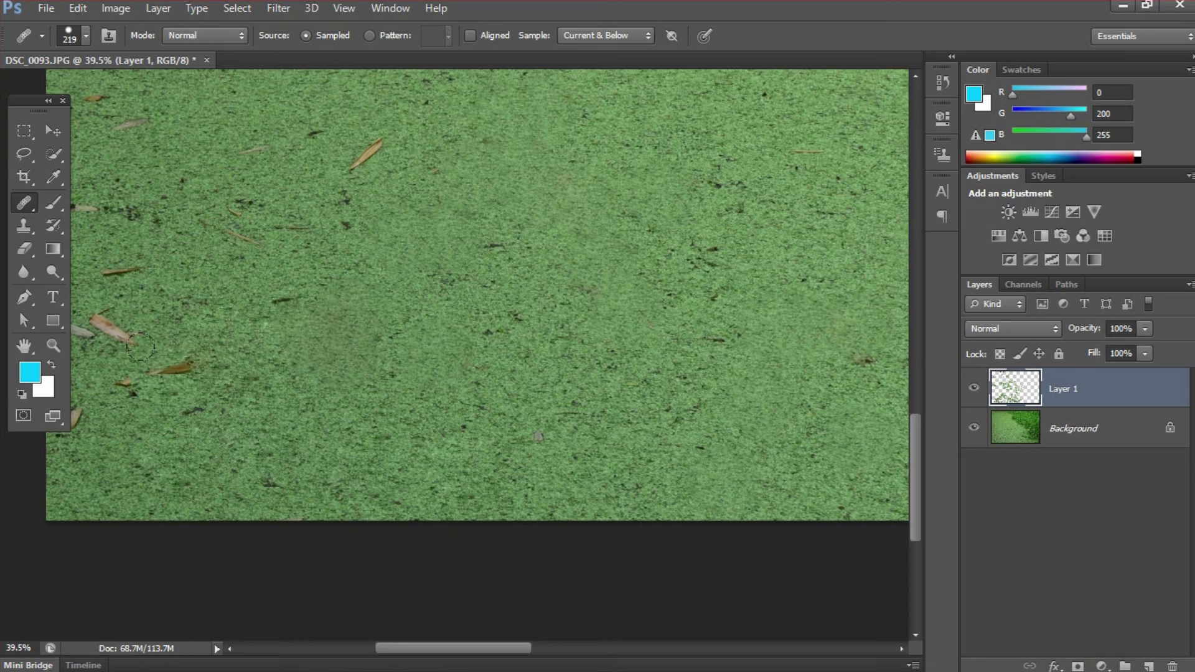
click(165, 373)
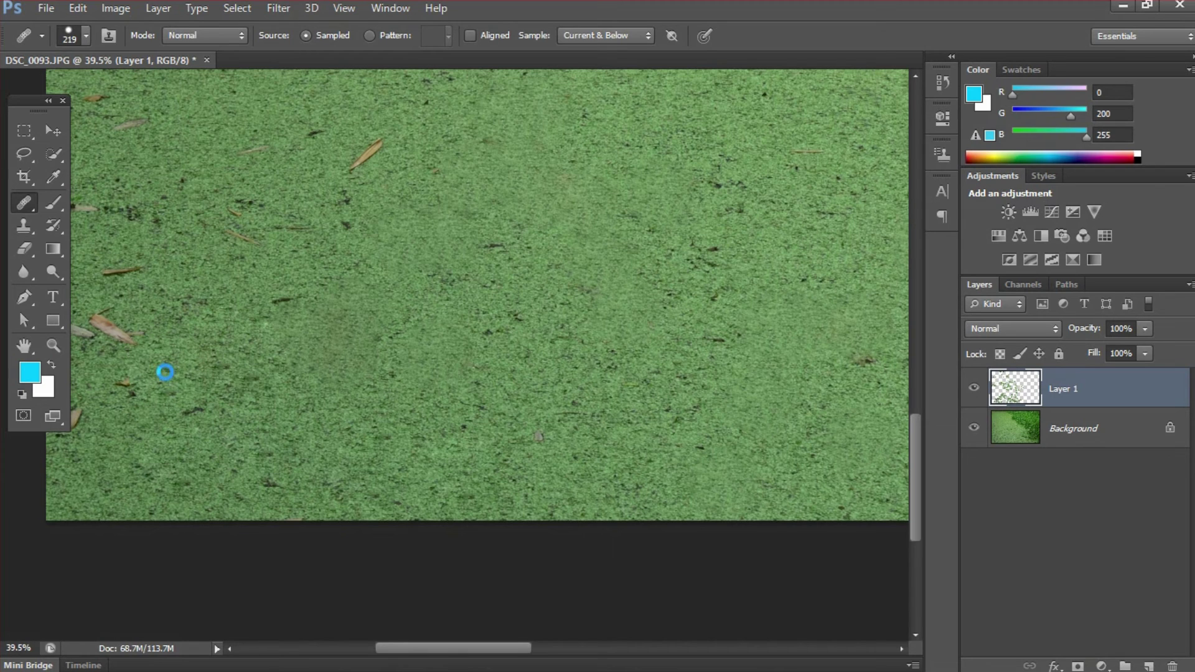
Resample clean duckweed and heal away the orange scrap, the small tan leaf at the left edge and the pinkish-tan leaf
alt+click(229, 329)
drag(204, 303, 362, 338)
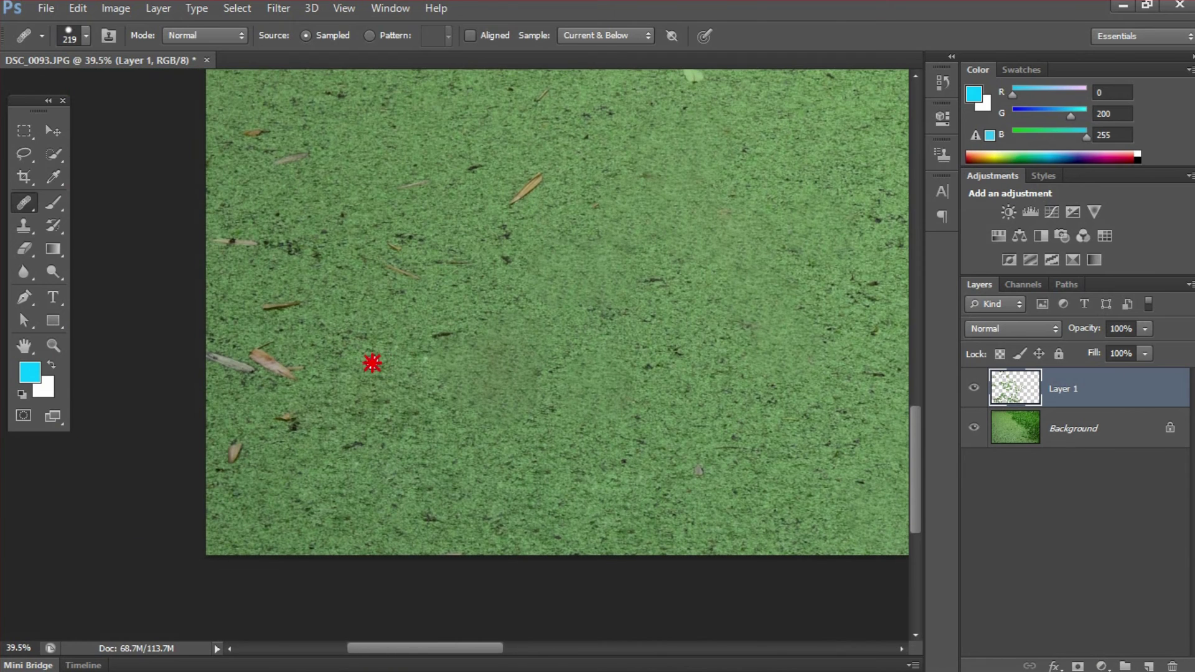
click(298, 419)
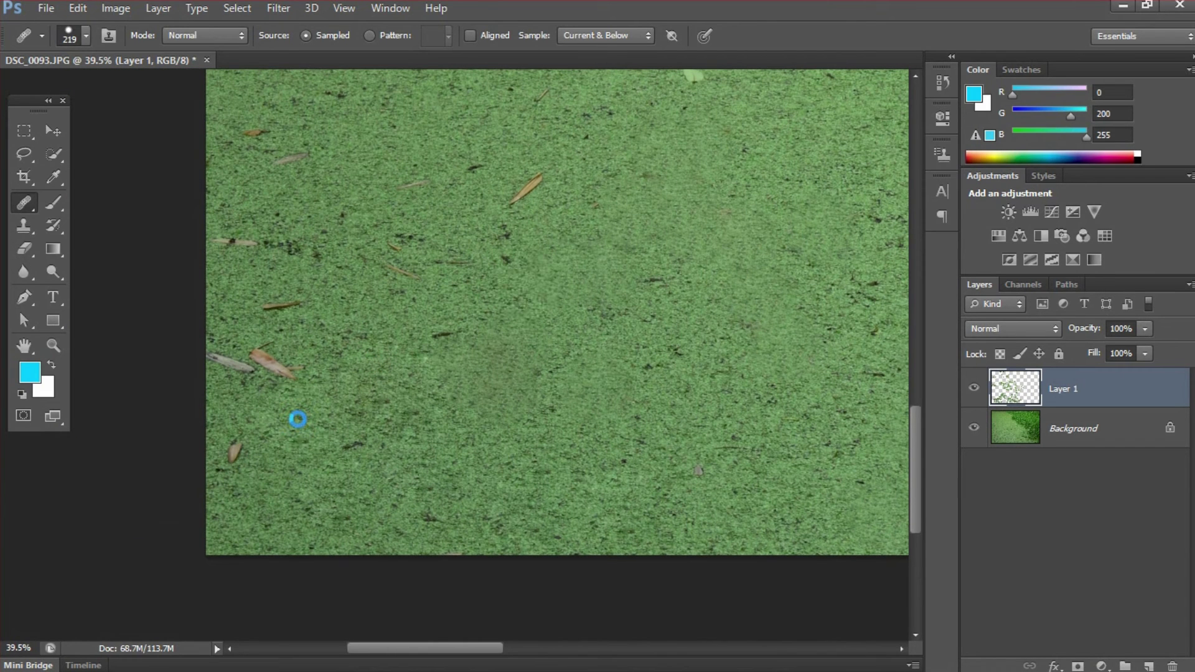
click(238, 453)
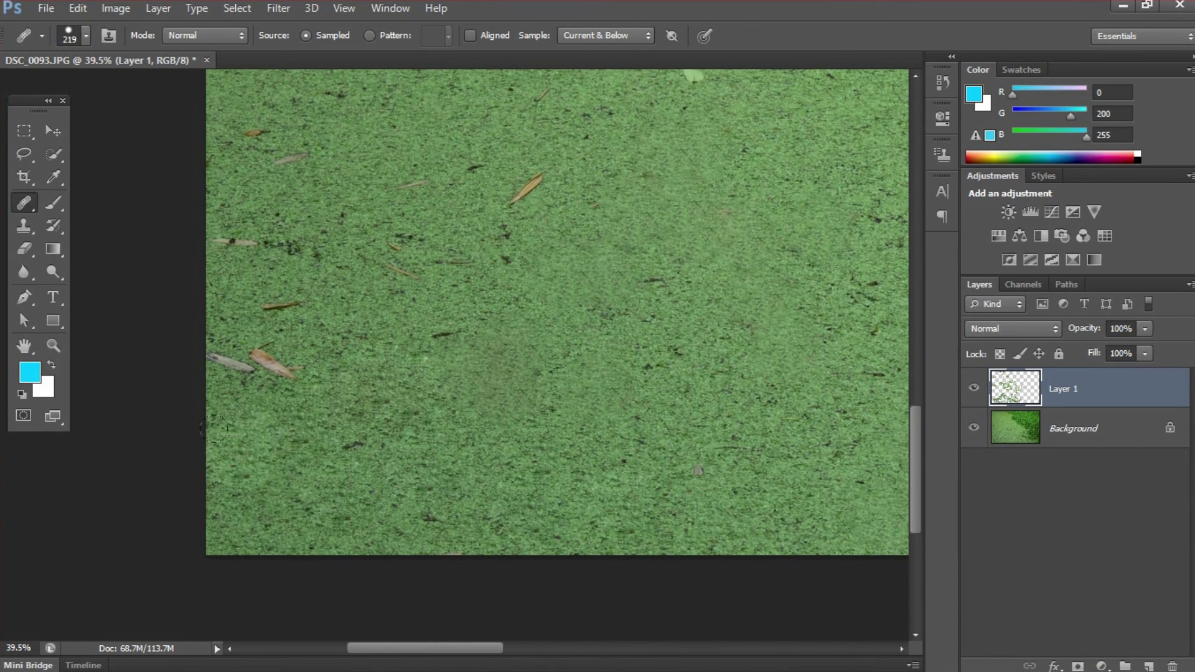
click(270, 376)
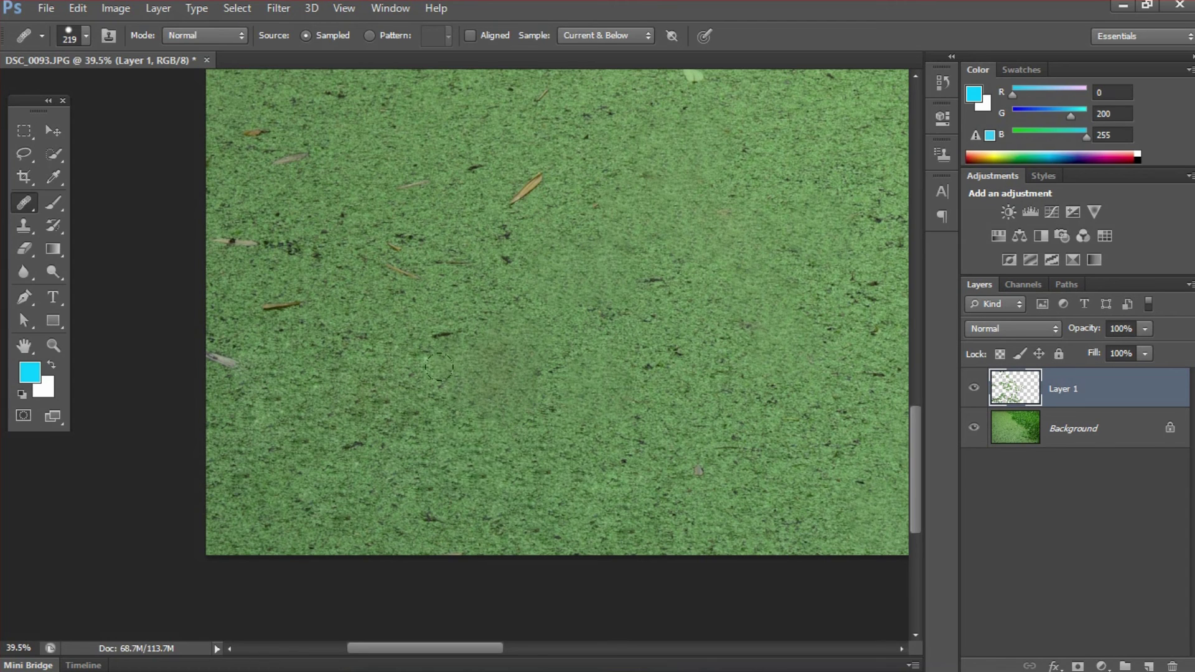
Heal away the dark specks and thin tan twigs in the duckweed near the photo's lower left corner
click(451, 340)
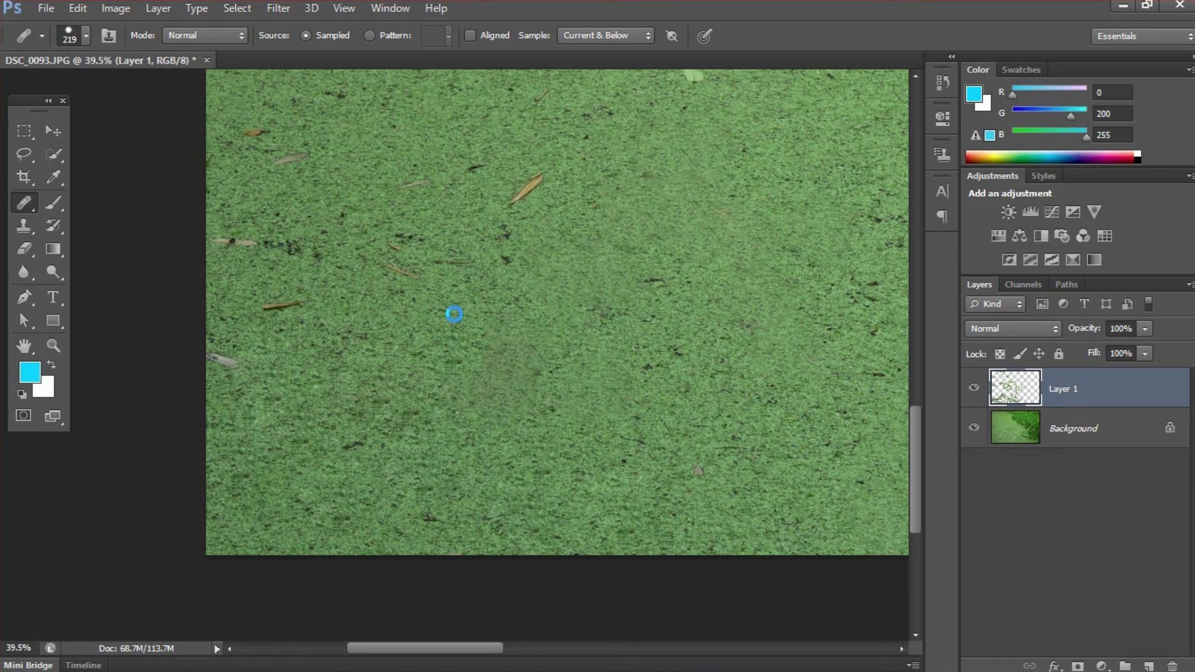
click(454, 270)
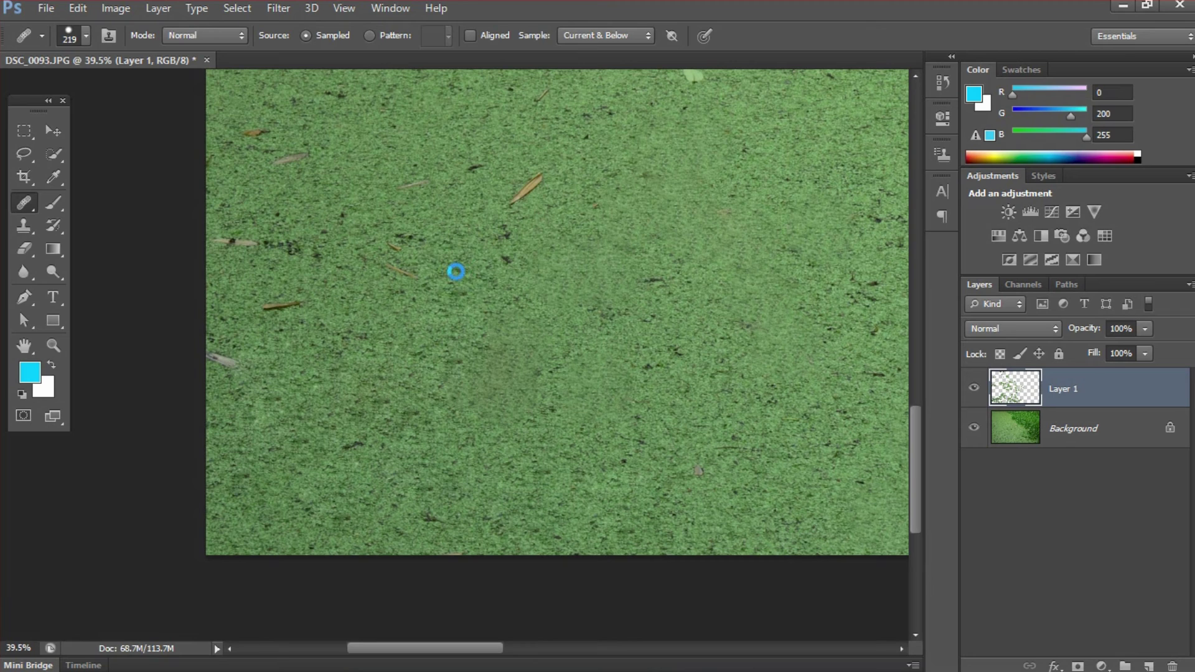
click(400, 263)
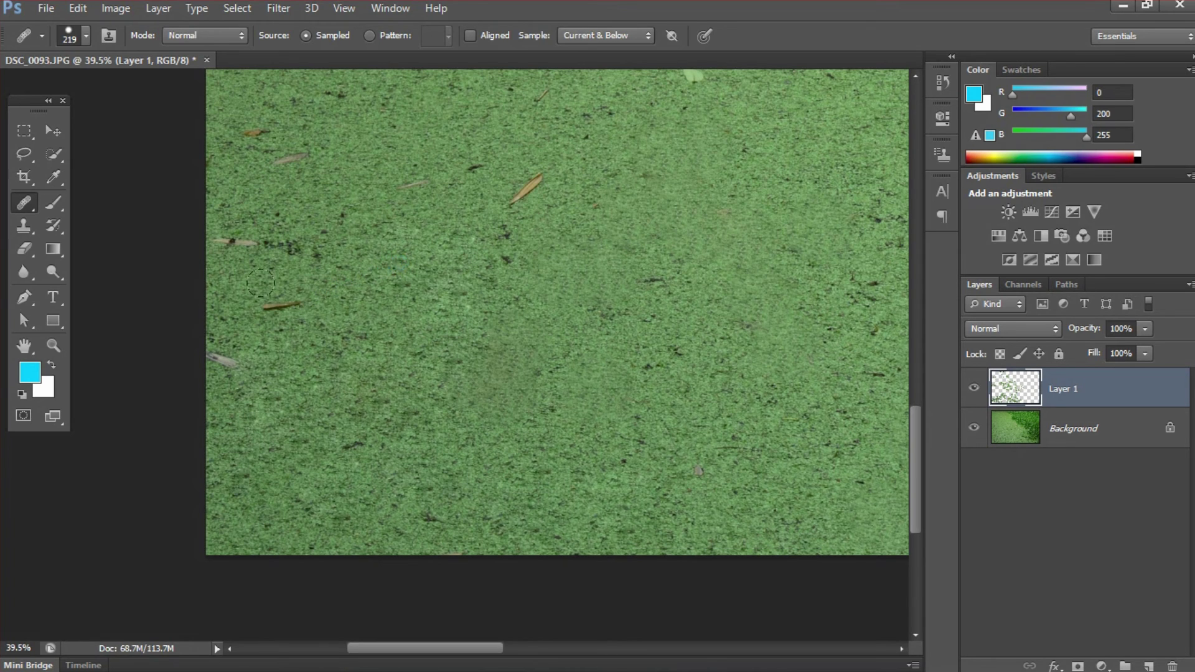
Heal away the grey, brown, pale and orange leaves along the photo's left edge
click(219, 359)
click(240, 247)
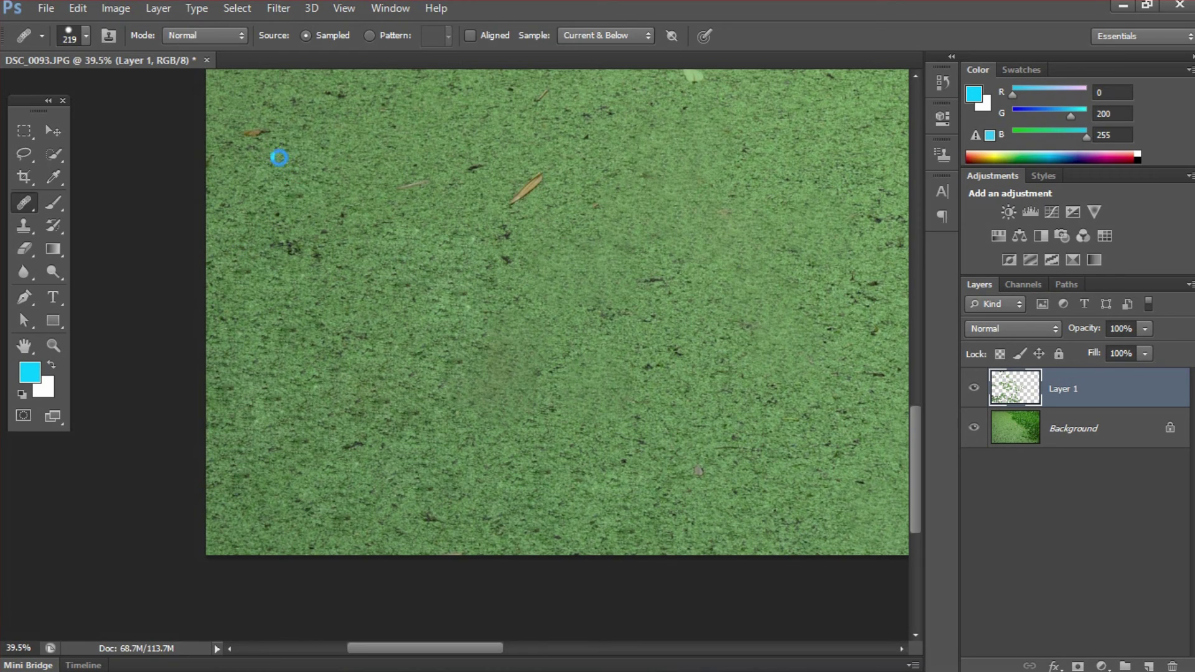
click(260, 142)
Heal away the long orange leaf, the small dark scrap and the thin pinkish leaf, and resample clean duckweed
click(516, 193)
click(473, 169)
click(414, 190)
alt+click(474, 177)
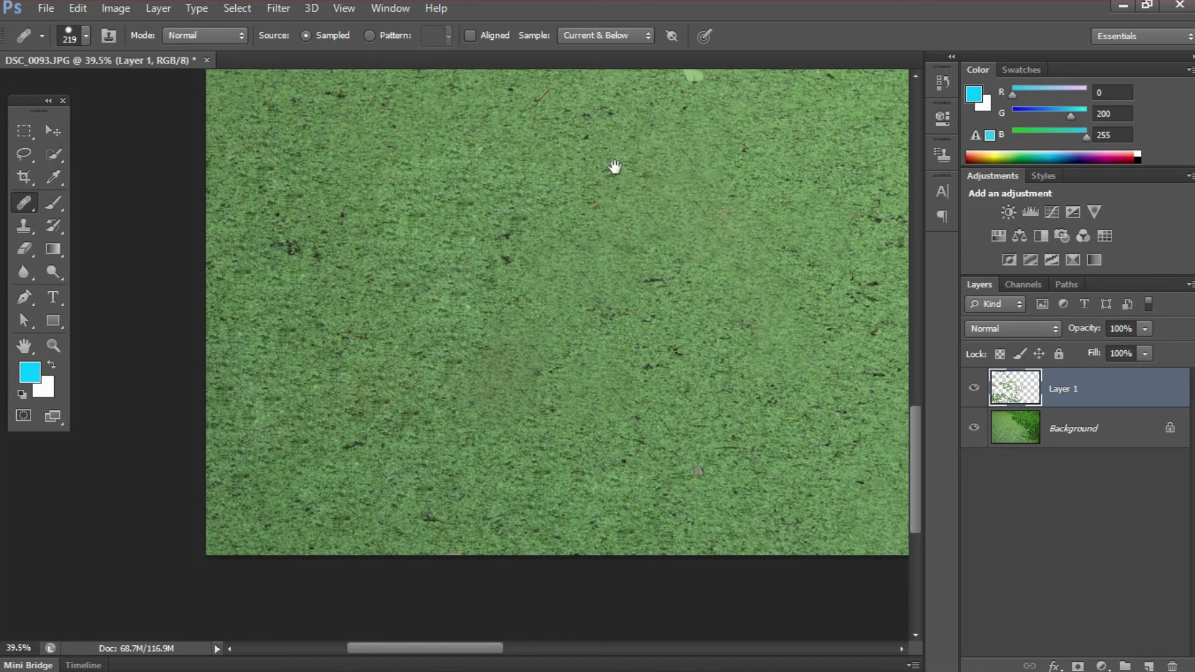
Heal away the pale green scrap, the dark pinkish leaf, the grey scrap and the thin twig farther up the pond
drag(683, 82, 557, 328)
click(557, 327)
click(584, 233)
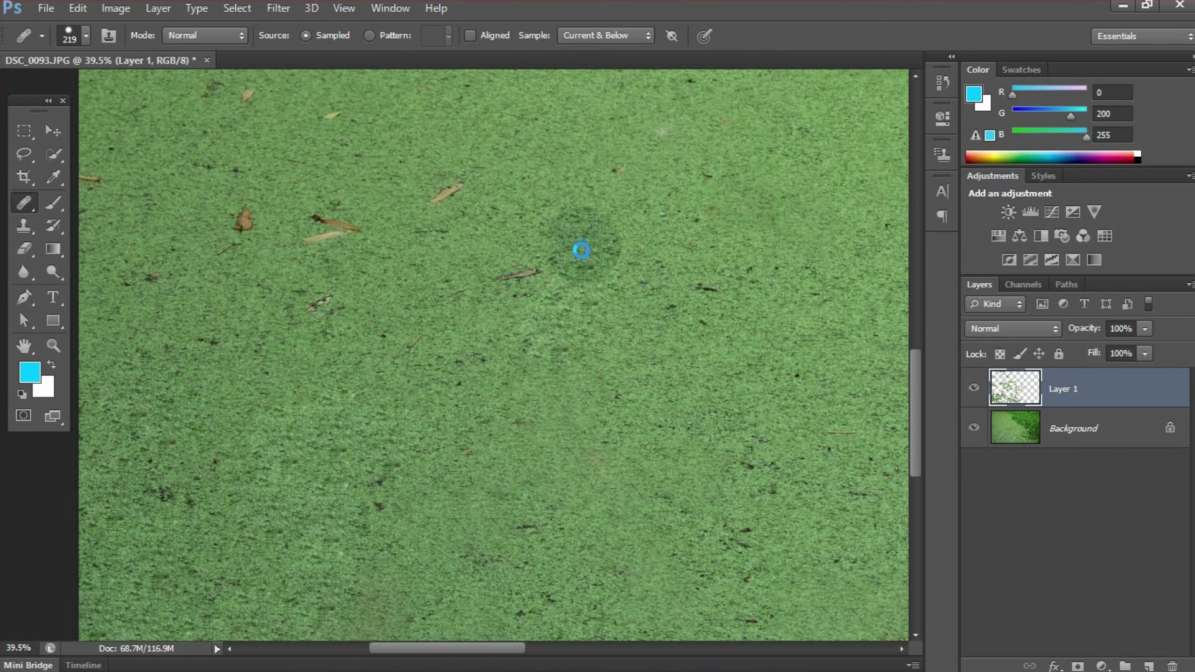
click(516, 272)
click(335, 318)
click(420, 339)
Heal away the slanted tan leaf, the crossed orange and pale leaves and the curled brown leaf
click(522, 186)
click(448, 193)
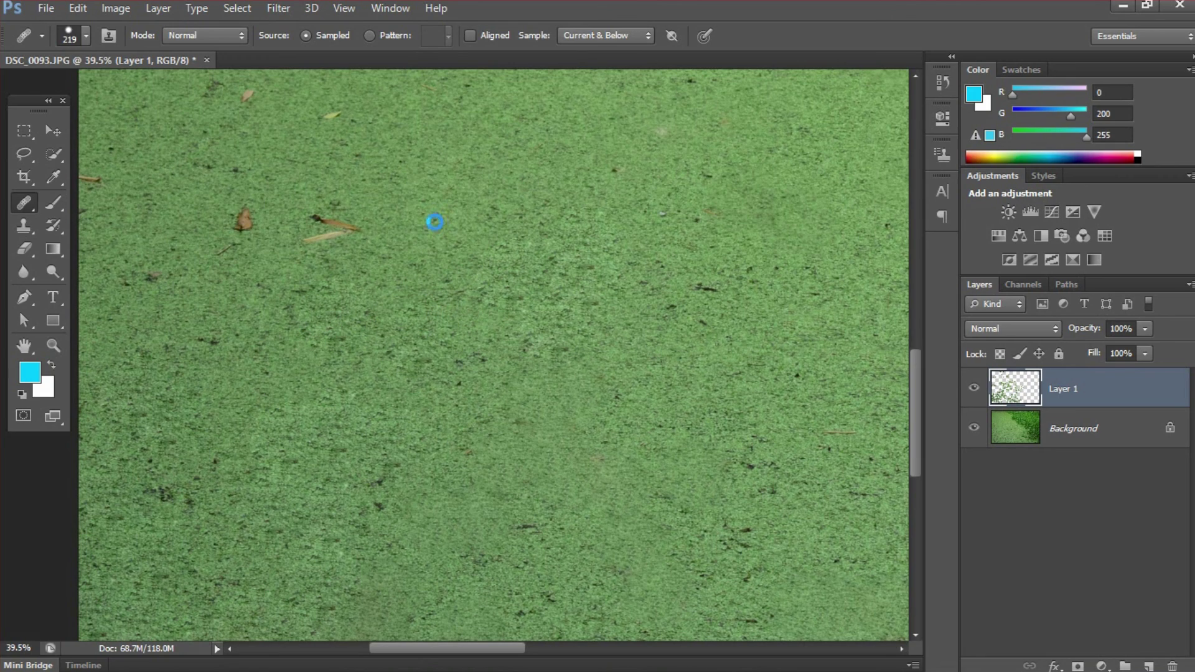
click(335, 232)
click(238, 232)
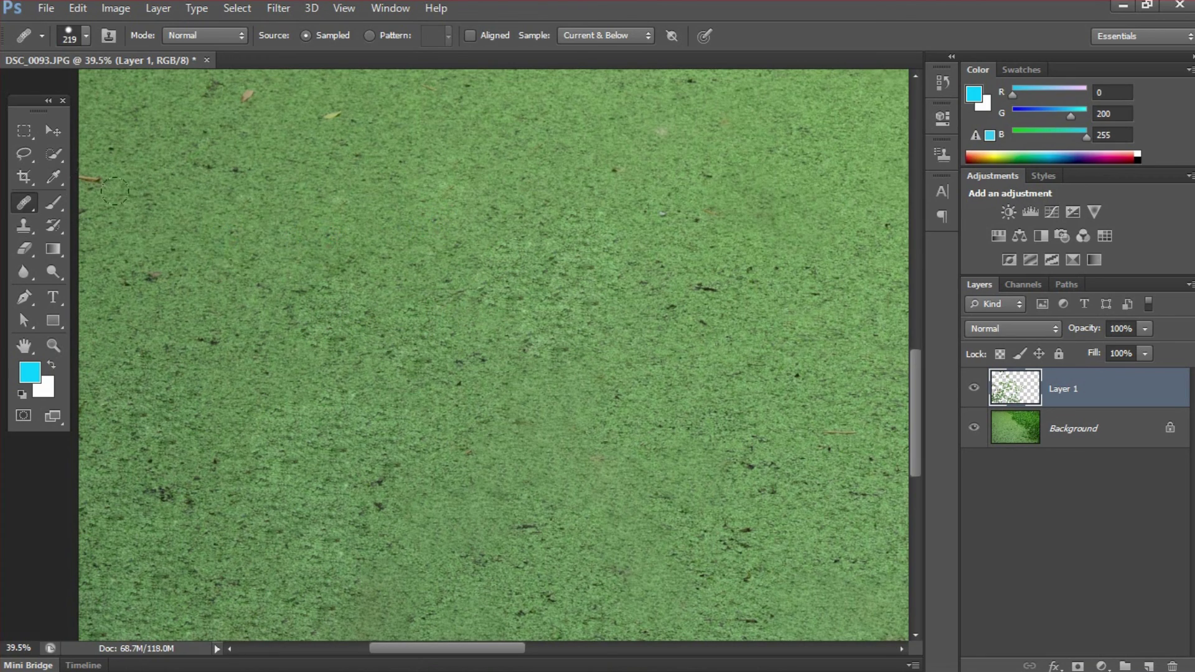
Resample clean duckweed and heal away the small yellow-green leaf, the tan leaf and nearby debris in the area above
drag(277, 157, 293, 360)
alt+click(566, 230)
click(513, 245)
click(383, 227)
click(341, 317)
click(257, 298)
Heal away the orange-brown leaf at the photo's upper edge
key(ctrl+minus)
key(ctrl+minus)
key(ctrl+minus)
key(ctrl+minus)
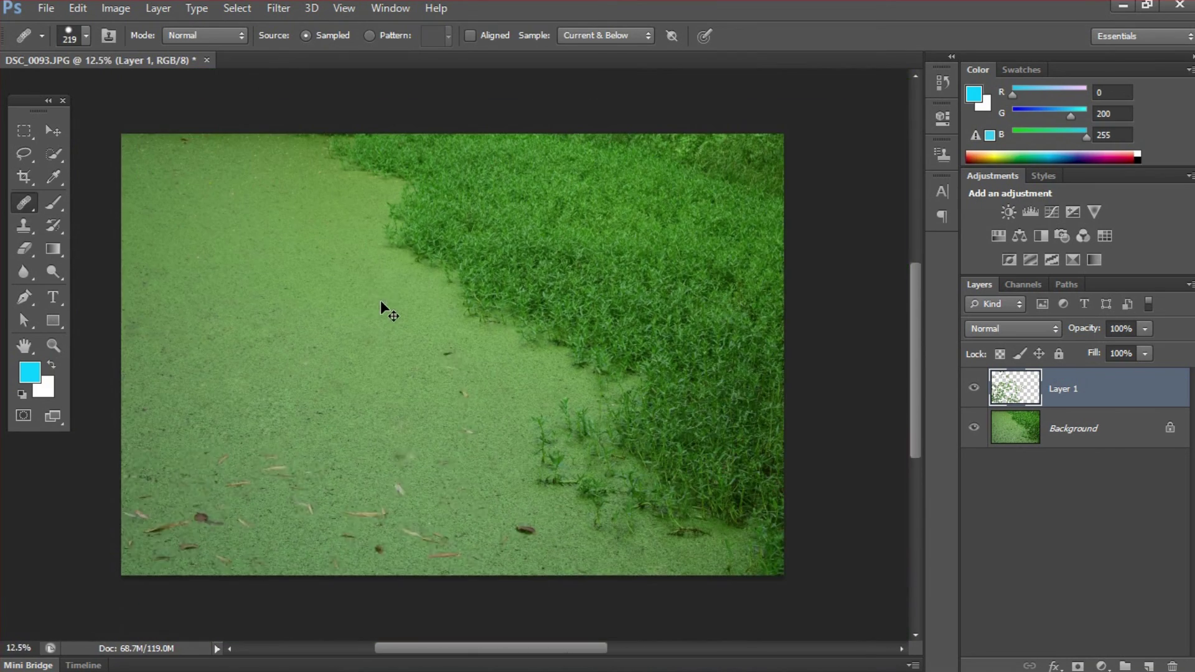
drag(166, 118, 334, 267)
click(293, 330)
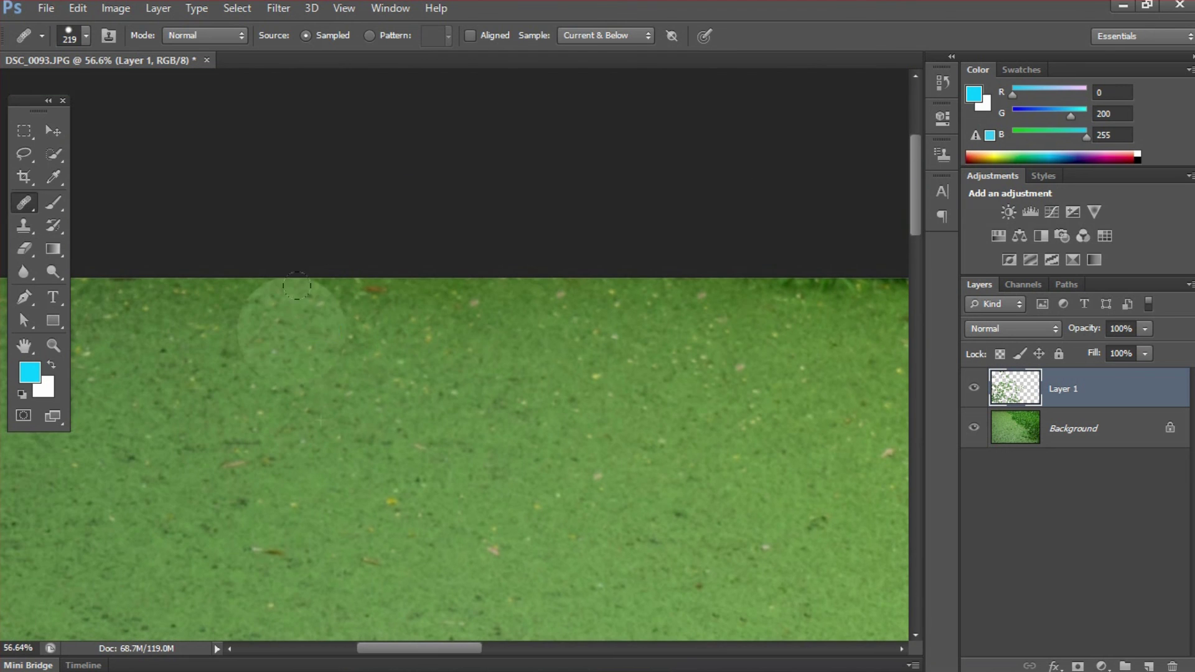
click(357, 317)
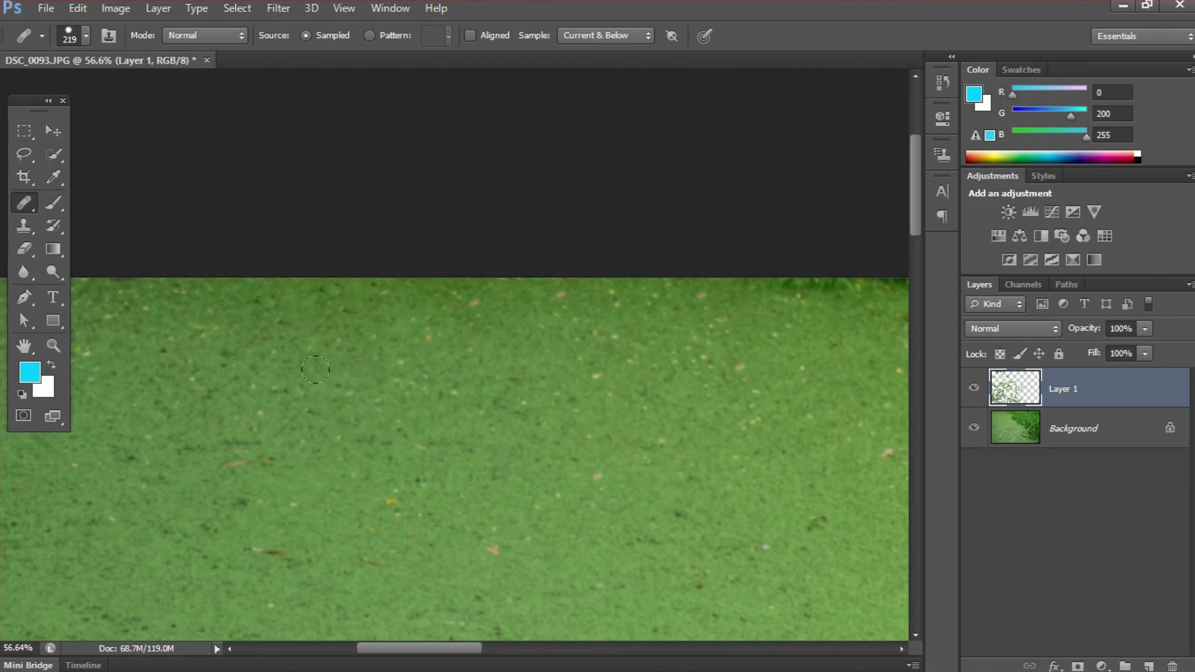
Fit the whole photo in view and heal the remaining debris in the duckweed near the photo's centre
key(ctrl+0)
click(460, 334)
click(474, 363)
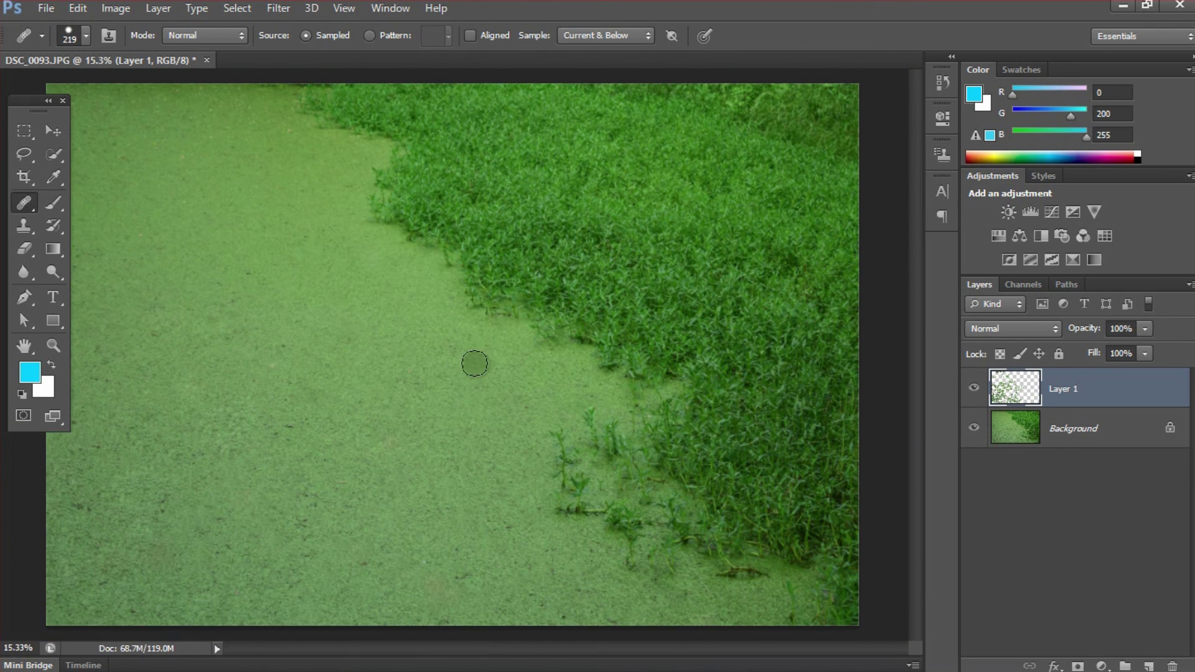
Compare the original and retouched pond by toggling Layer 1's visibility, ending with Layer 1 shown and selected
key(v)
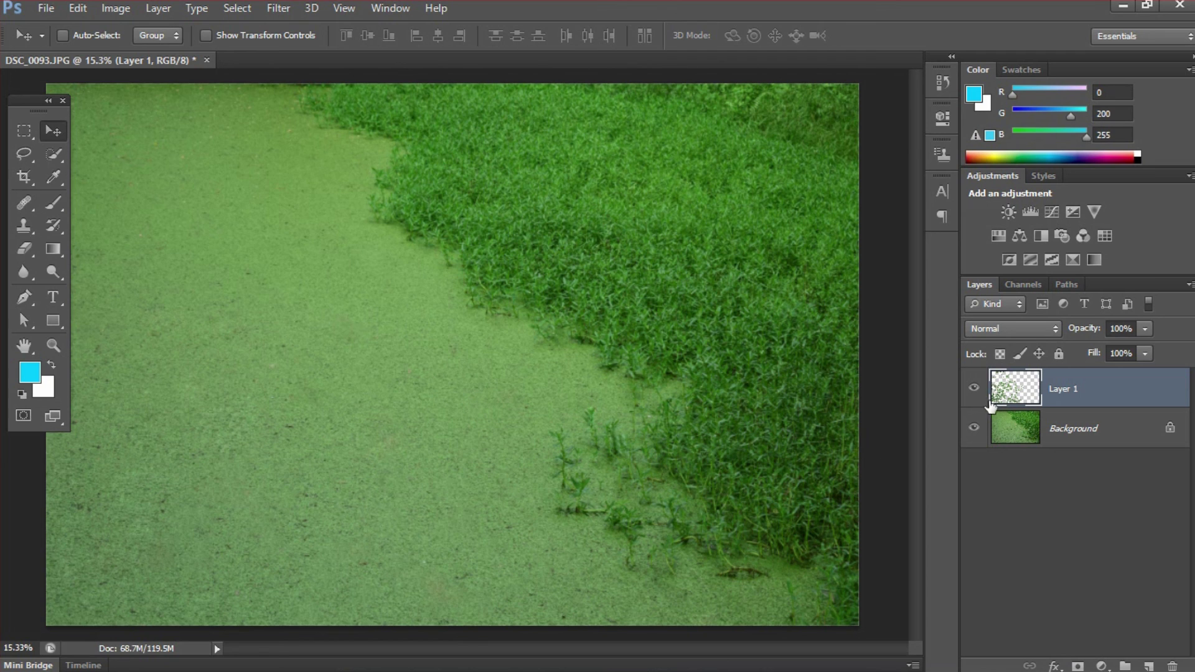
click(974, 389)
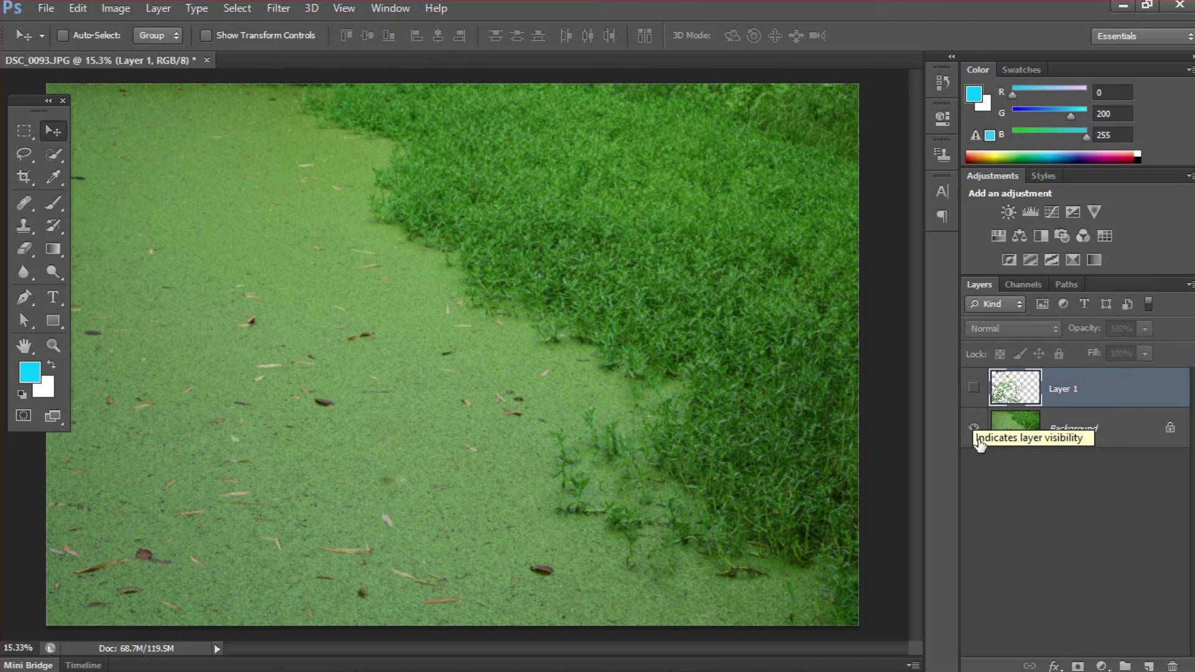
click(974, 389)
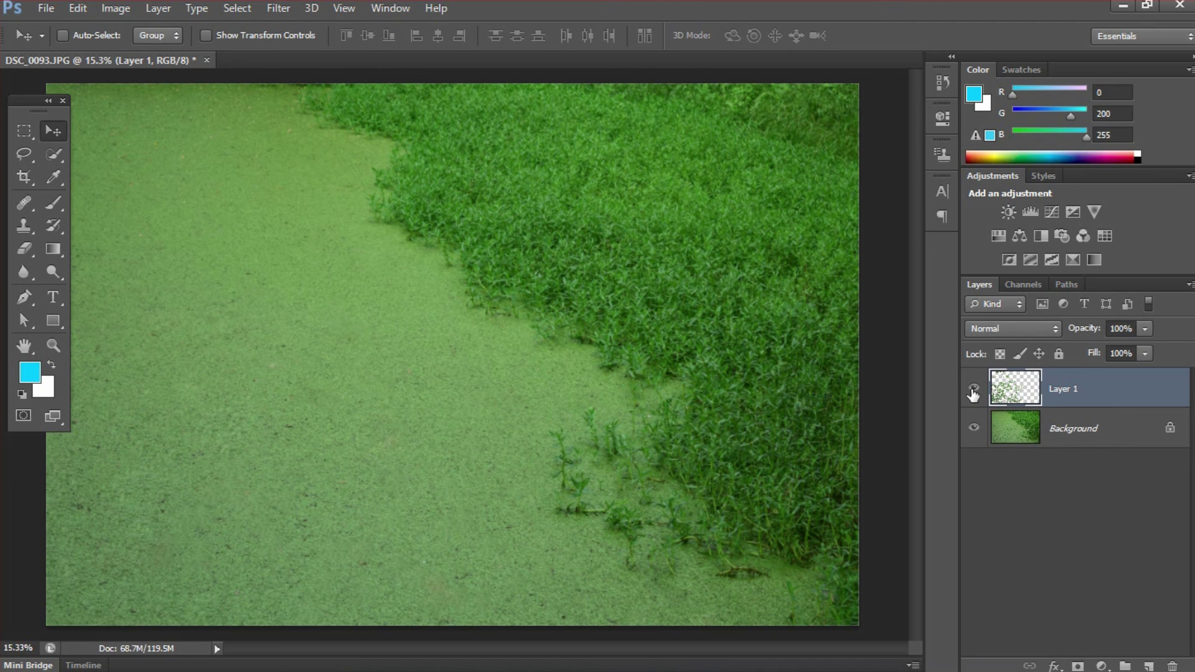
click(974, 392)
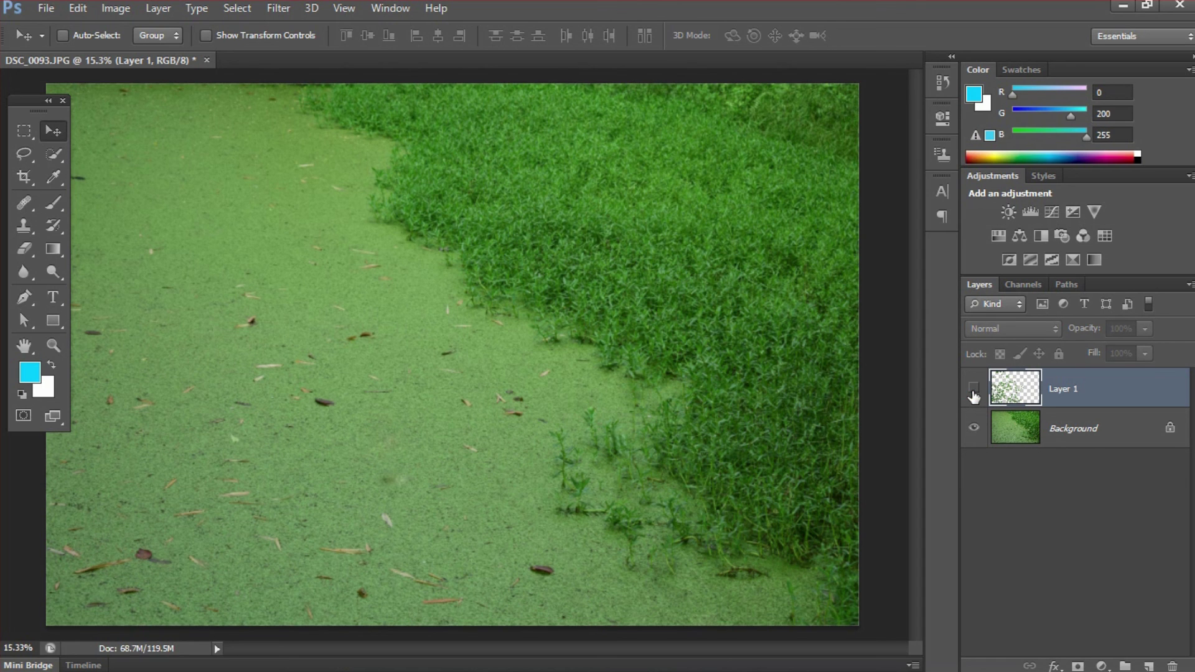
click(974, 392)
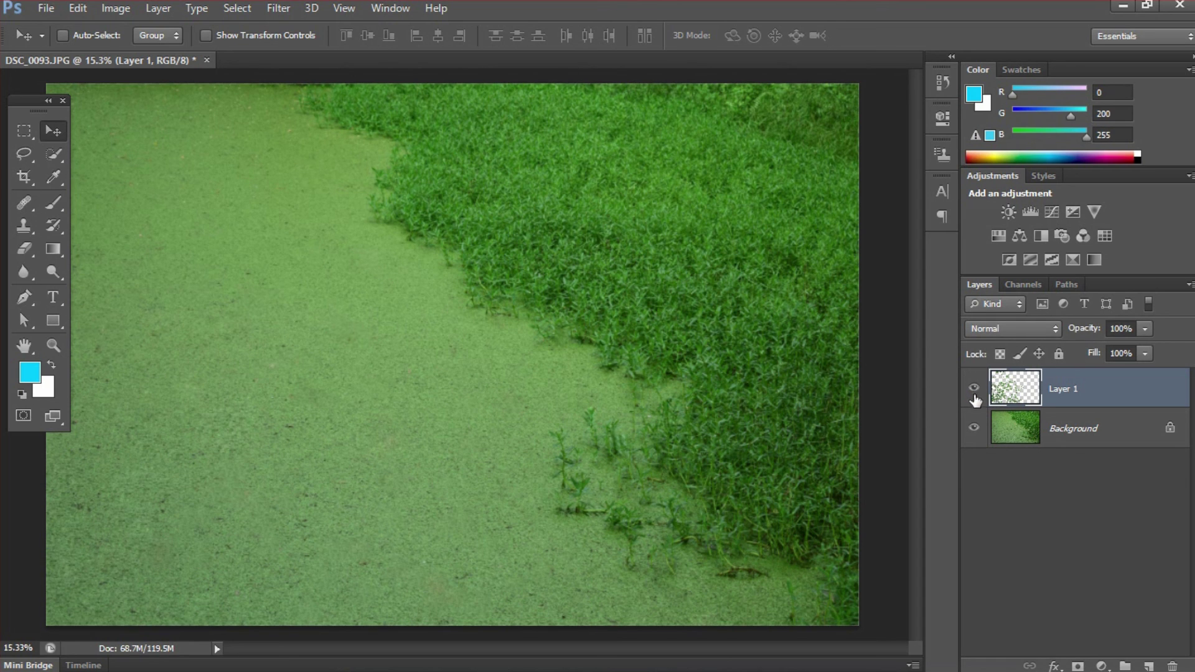
click(975, 394)
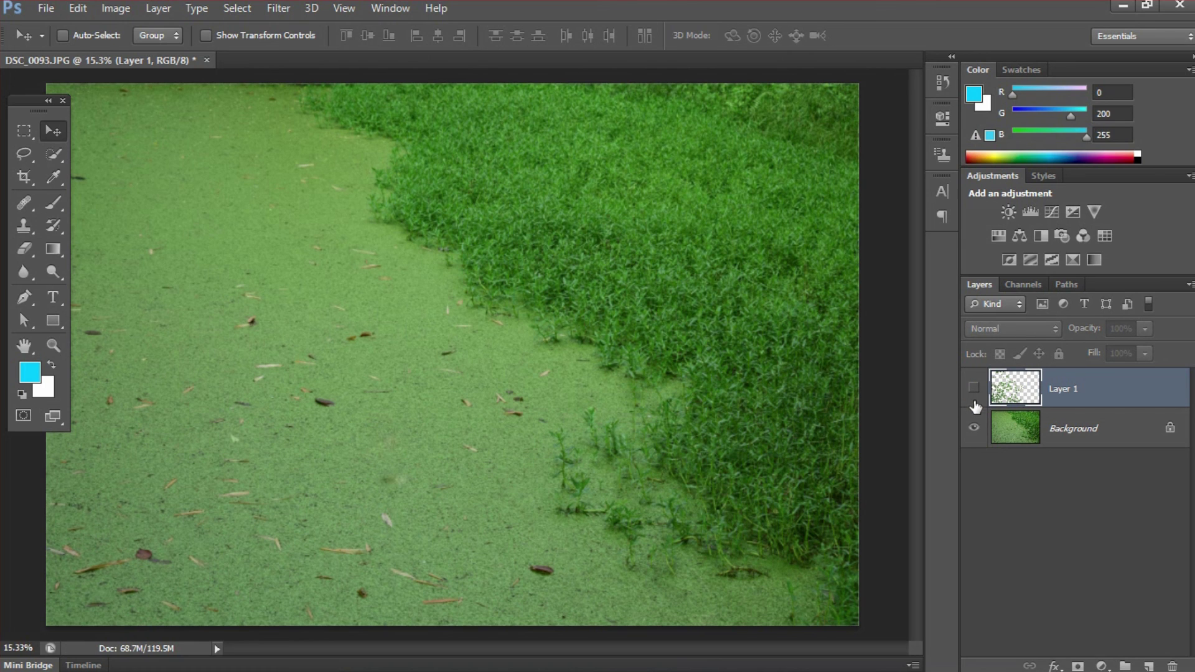
click(1012, 434)
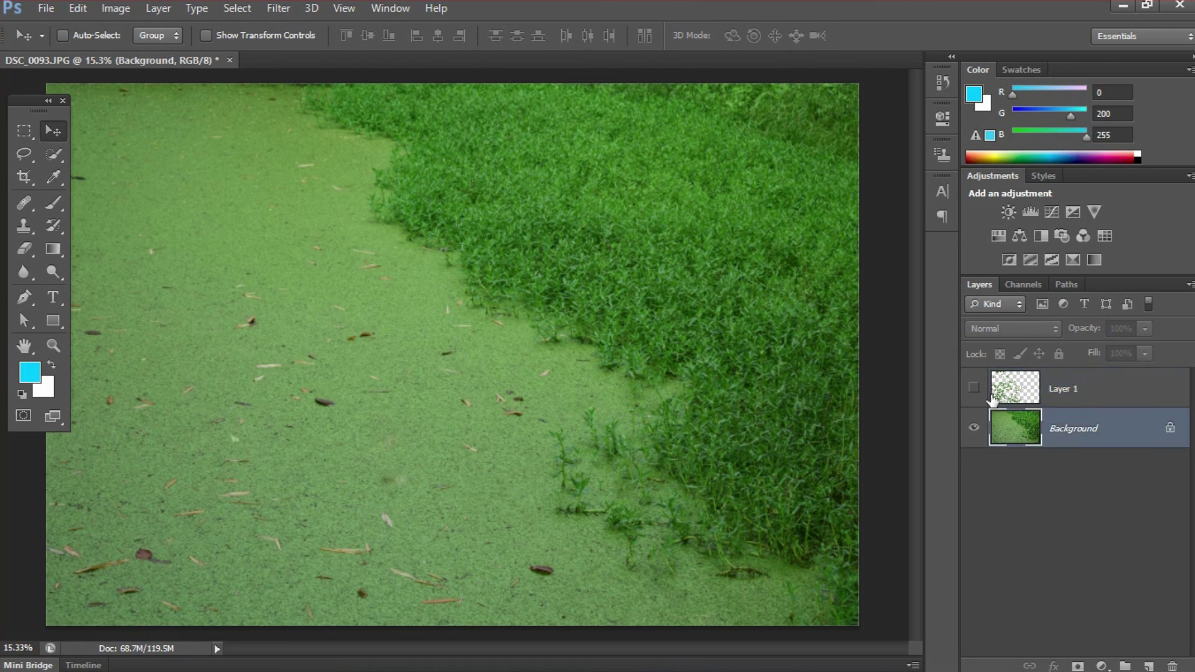
click(973, 388)
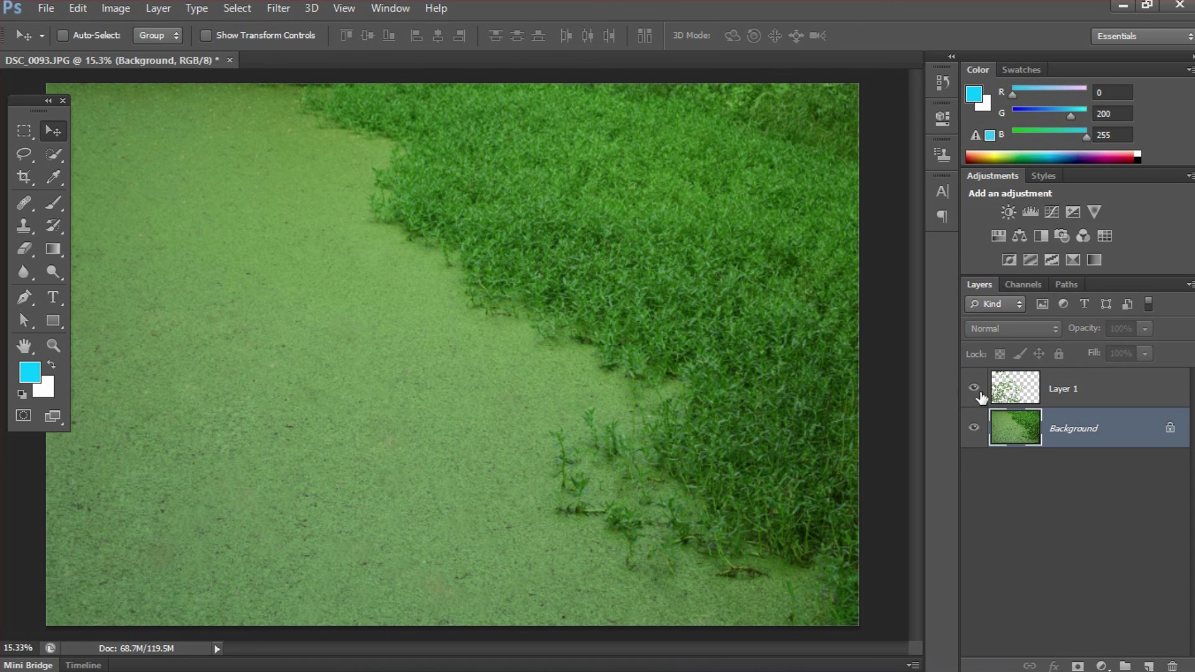
click(1033, 393)
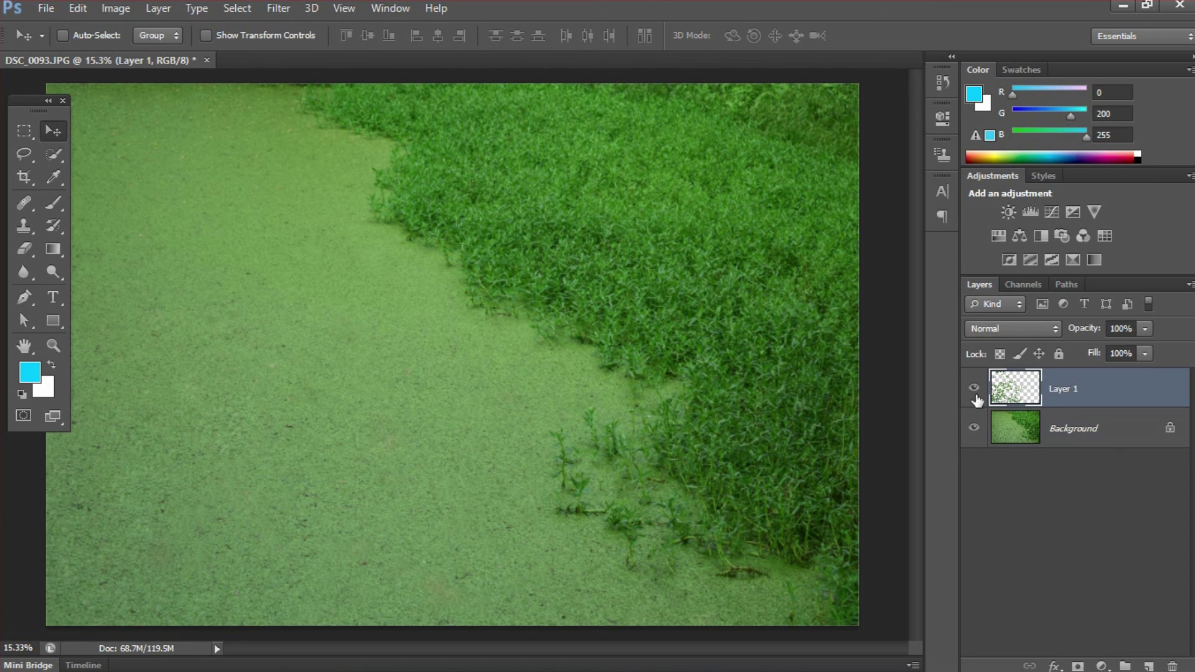